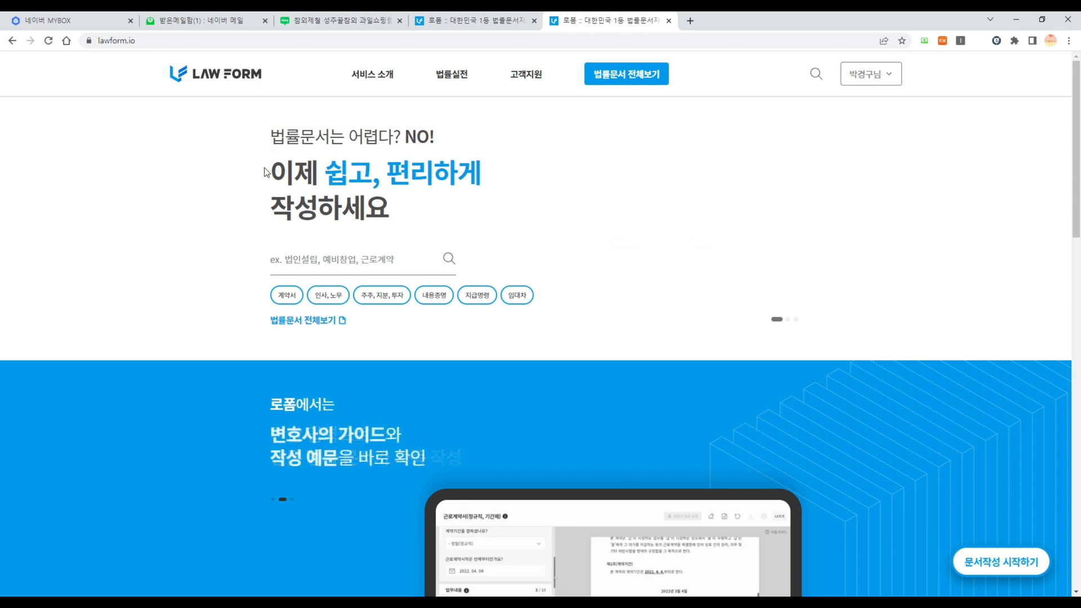
# - Flip the homepage stats carousel between case analysis and customer satisfaction
pyautogui.click(789, 319)
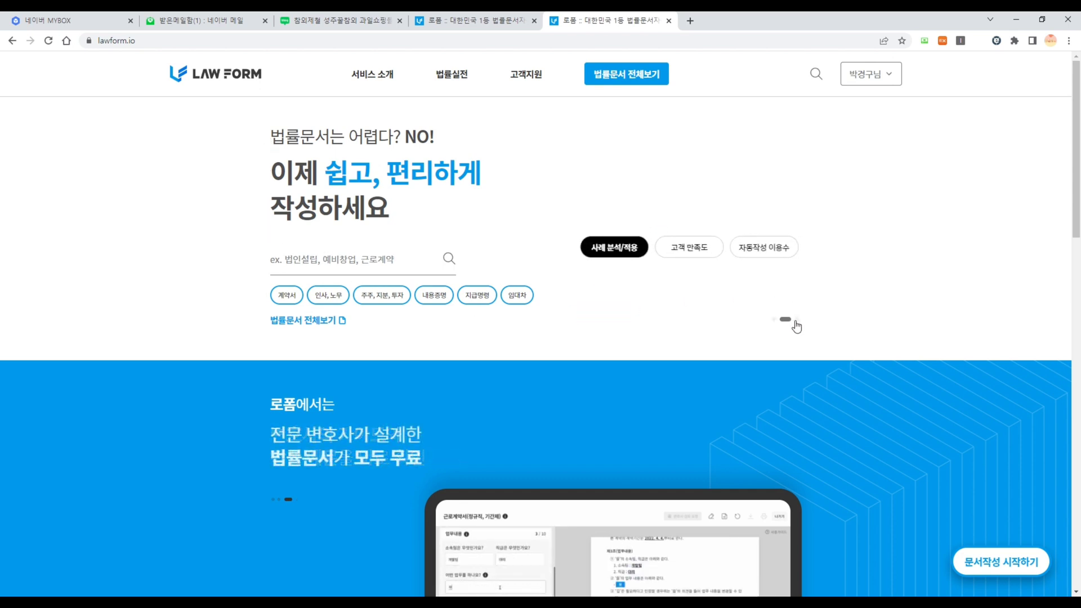
pyautogui.click(687, 251)
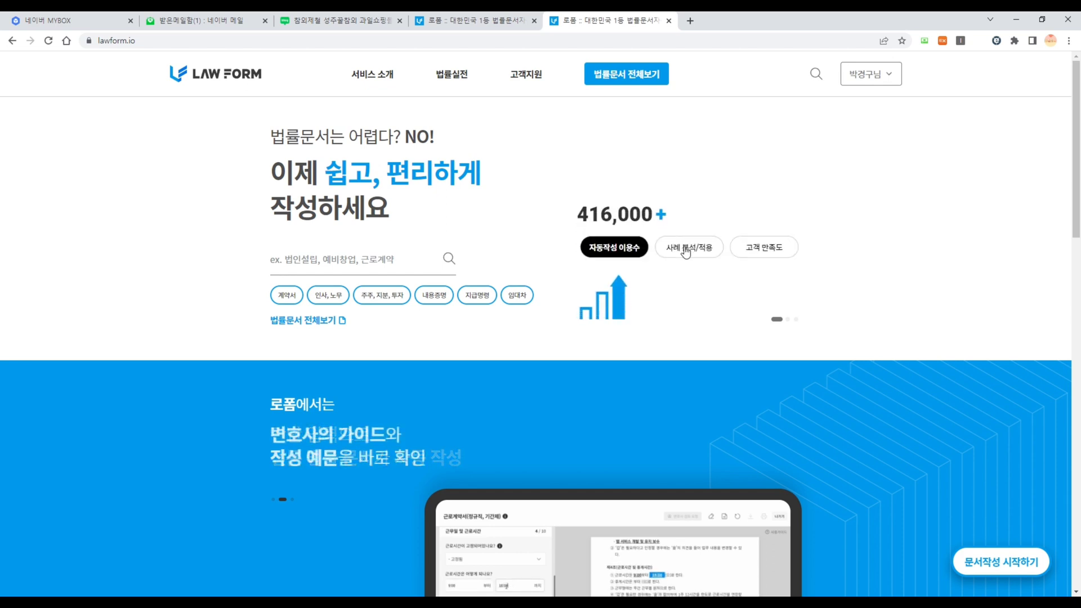
pyautogui.click(685, 249)
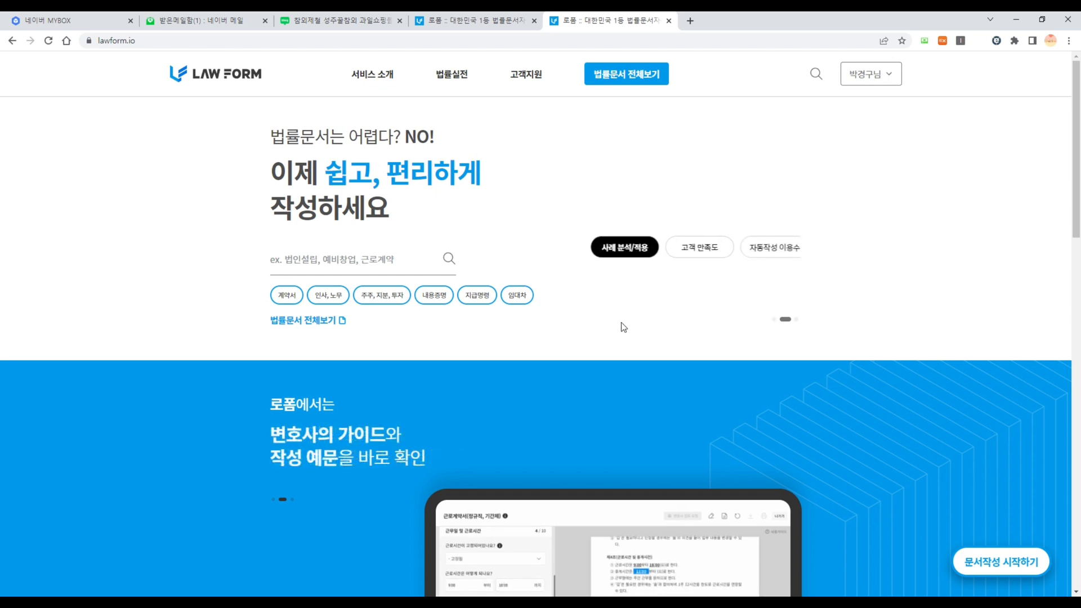
# - Scroll down the homepage and open the 로폼 제휴 프로모션 진행중 banner
pyautogui.scroll(-5, 189, 331)
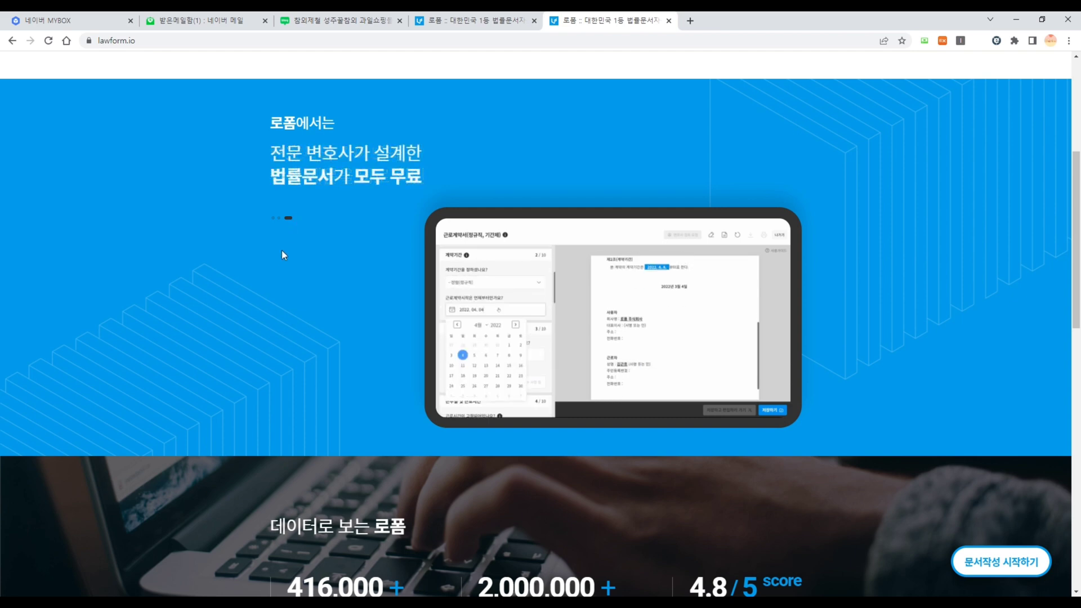
pyautogui.scroll(-5, 280, 254)
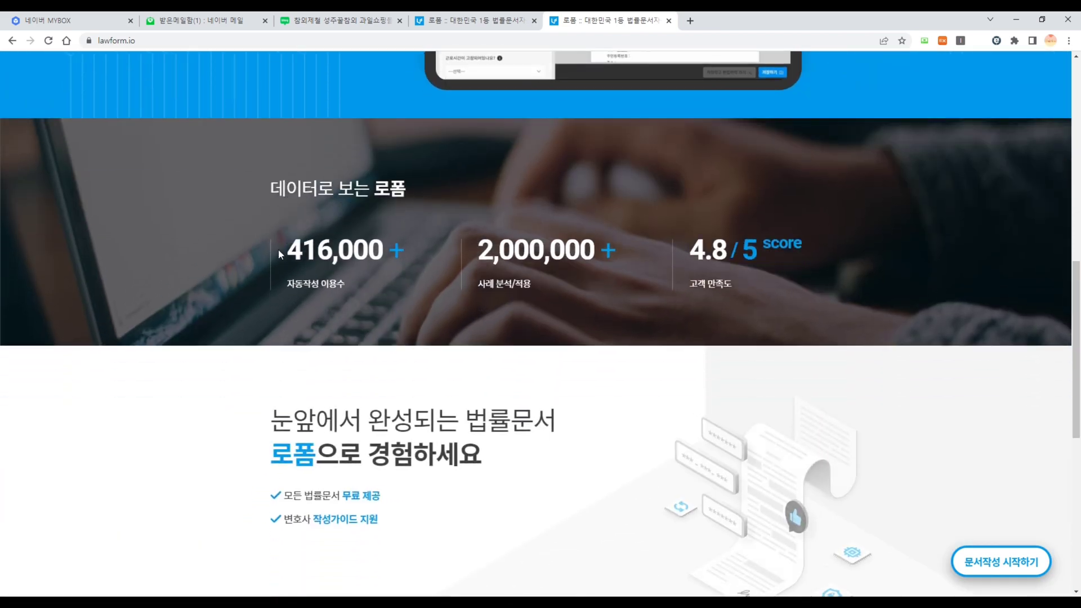
pyautogui.scroll(-4, 276, 247)
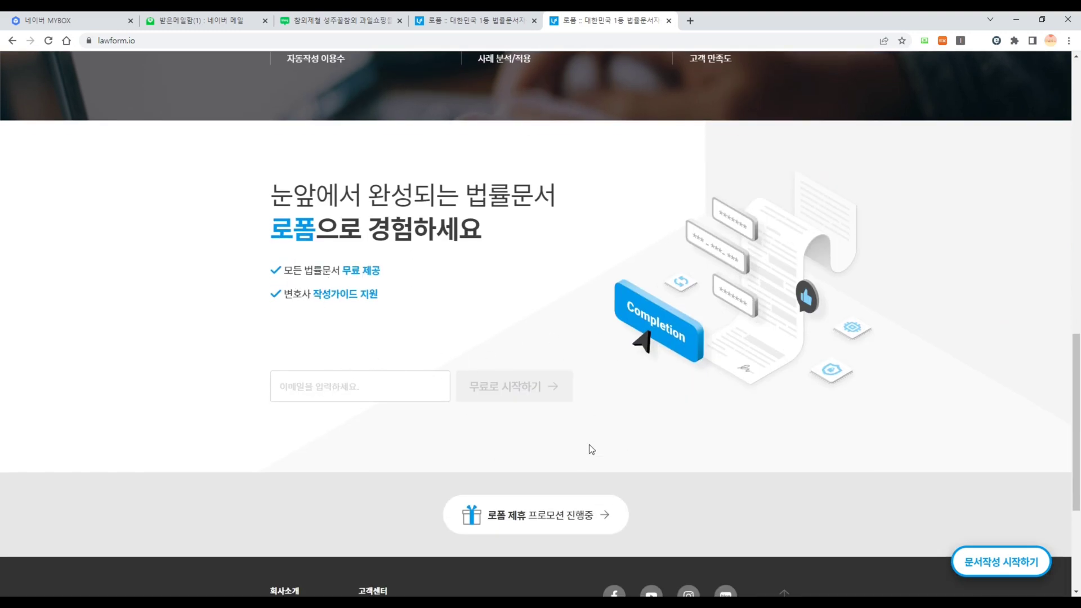
pyautogui.scroll(-4, 591, 445)
pyautogui.click(536, 297)
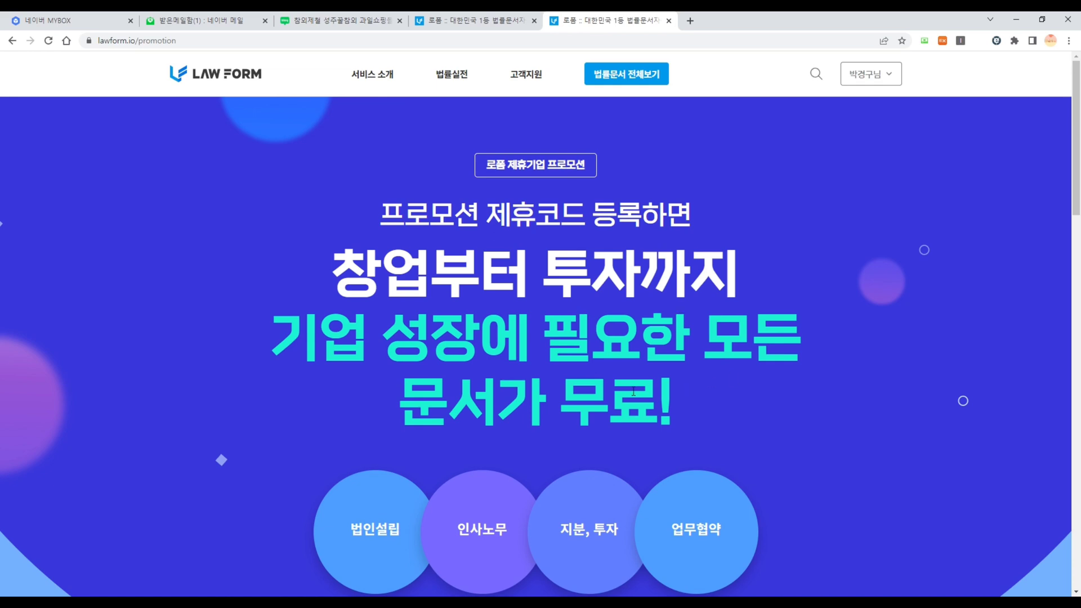
# - Scroll through the promotion page, then go to the 육아도우미계약서 form's 보호자 field
pyautogui.scroll(-4, 674, 417)
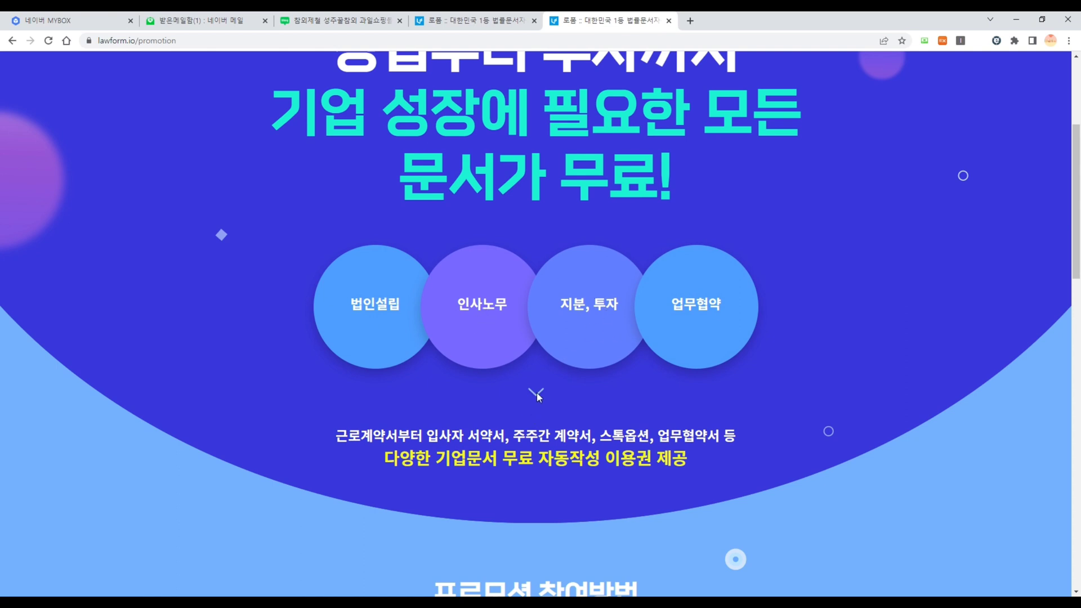
pyautogui.scroll(-3, 536, 393)
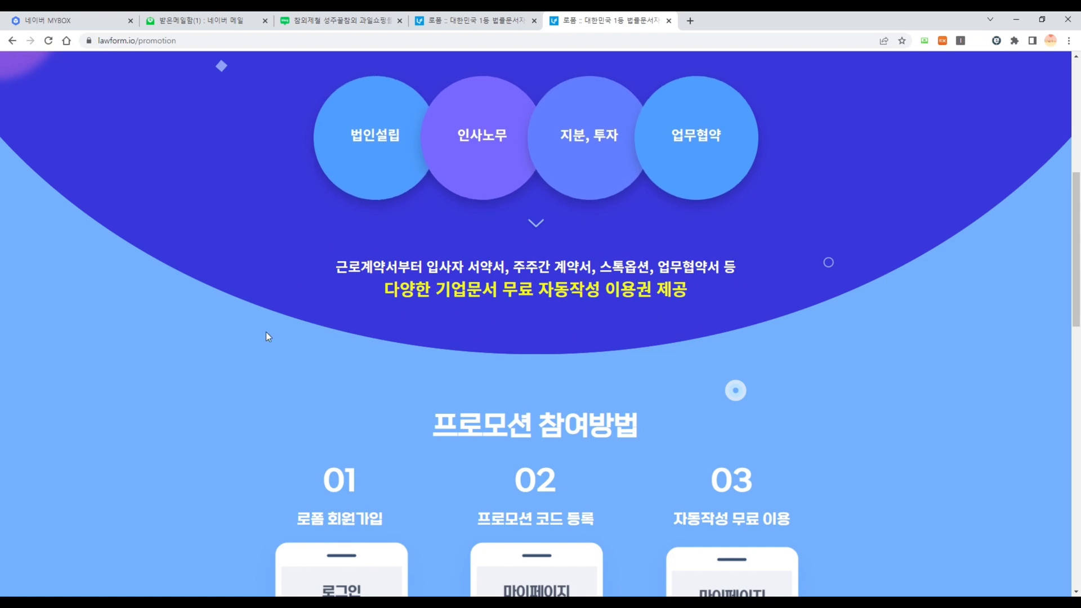
pyautogui.scroll(-6, 266, 331)
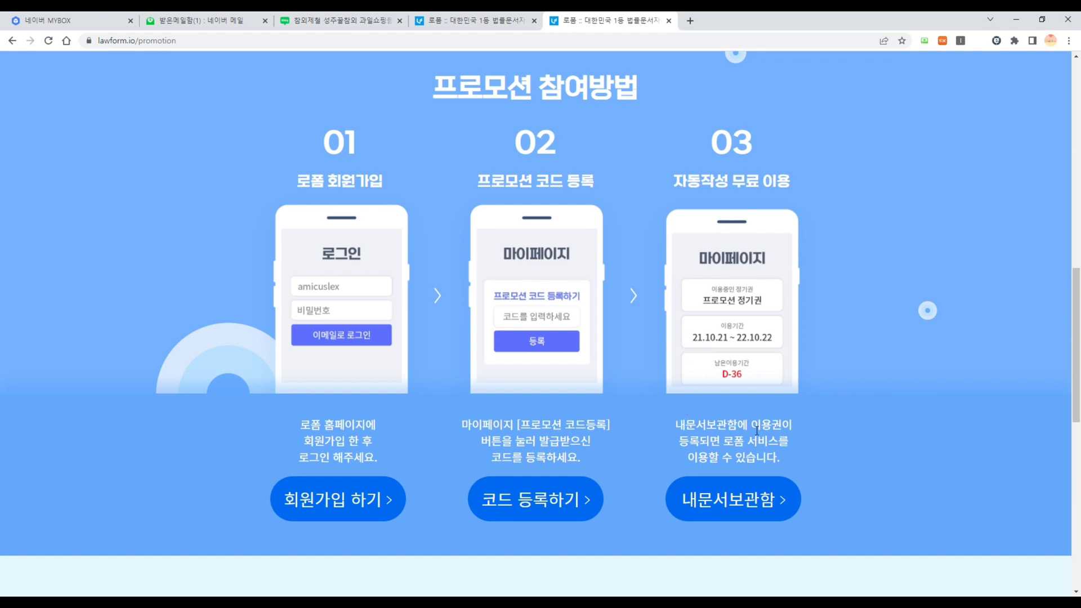
pyautogui.scroll(-9, 740, 460)
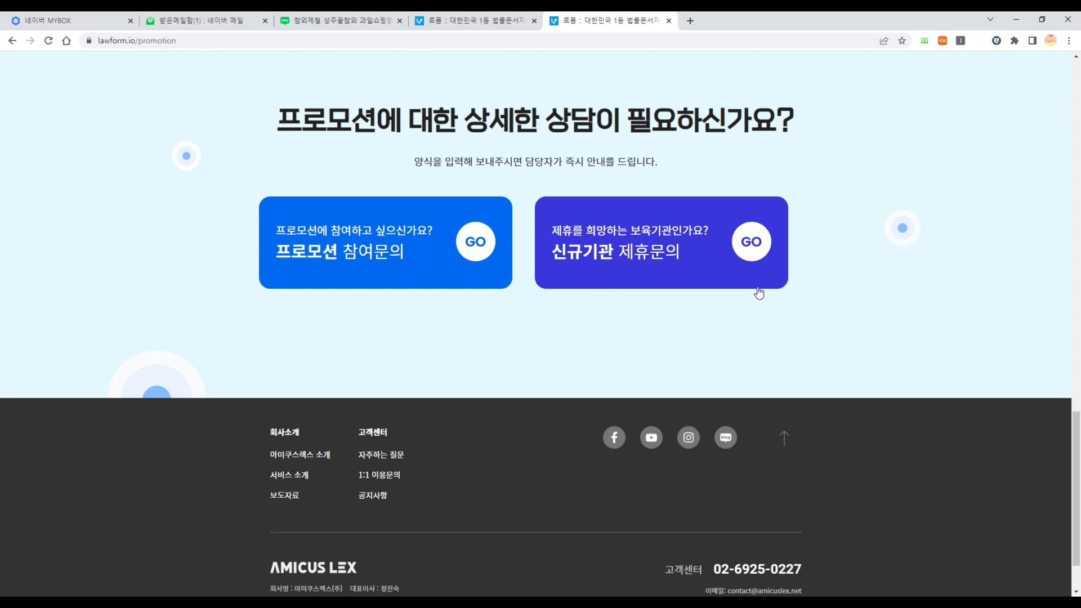
pyautogui.moveTo(1071, 455); pyautogui.dragTo(1061, 112)
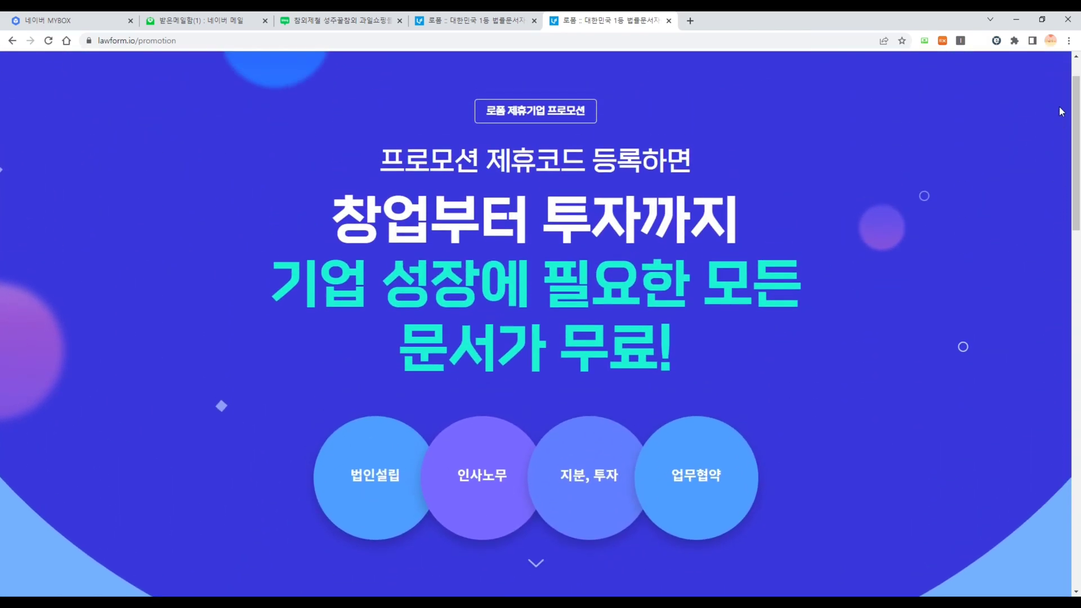
pyautogui.click(476, 20)
pyautogui.click(54, 178)
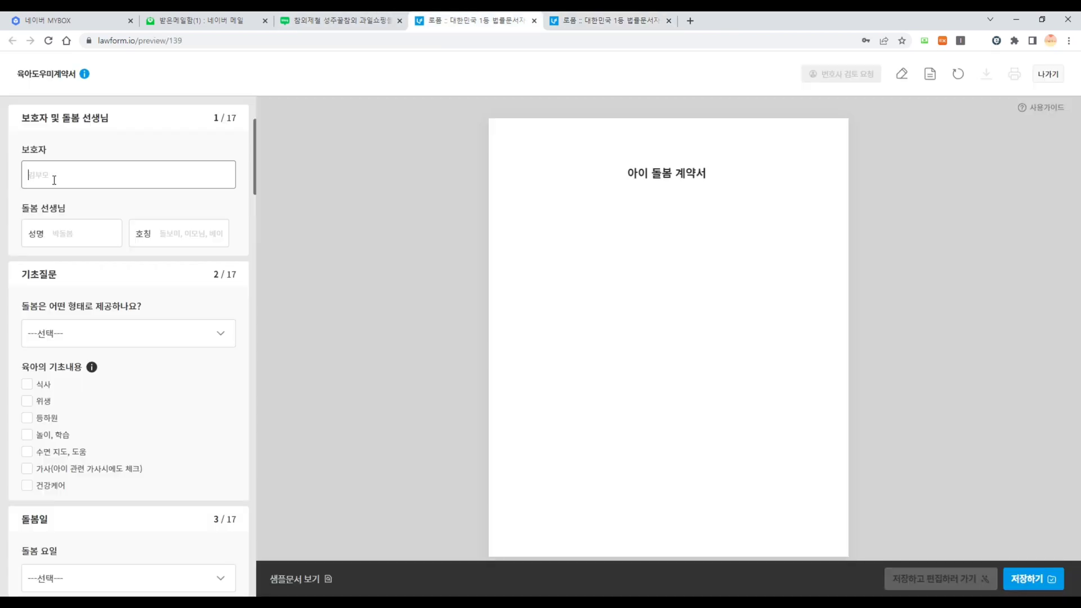
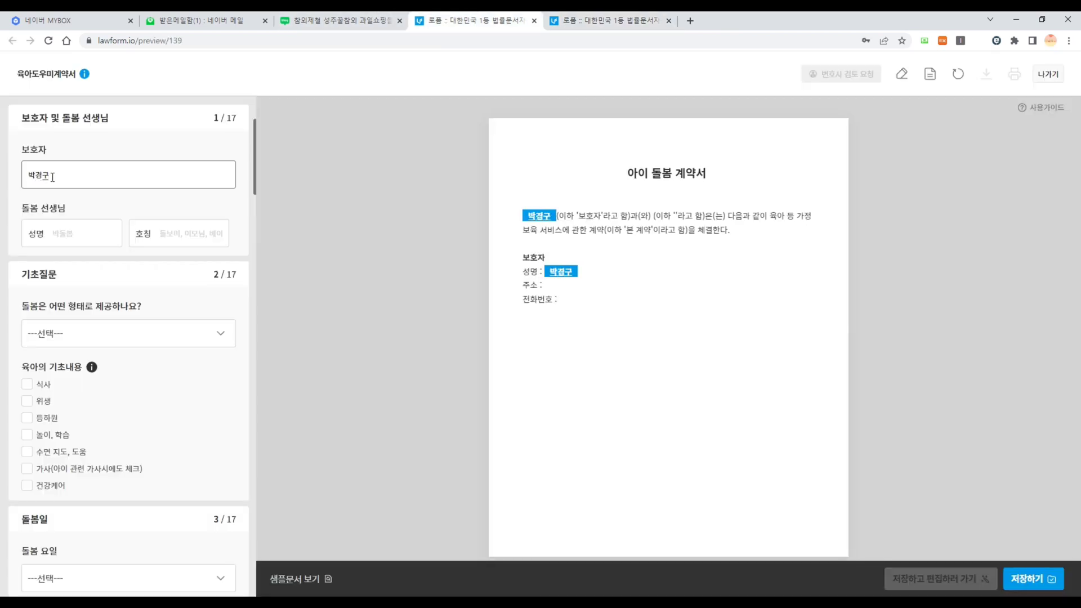
# - Enter the guardian's and caregiver's names and give the caregiver the title 이모님
pyautogui.click(74, 240)
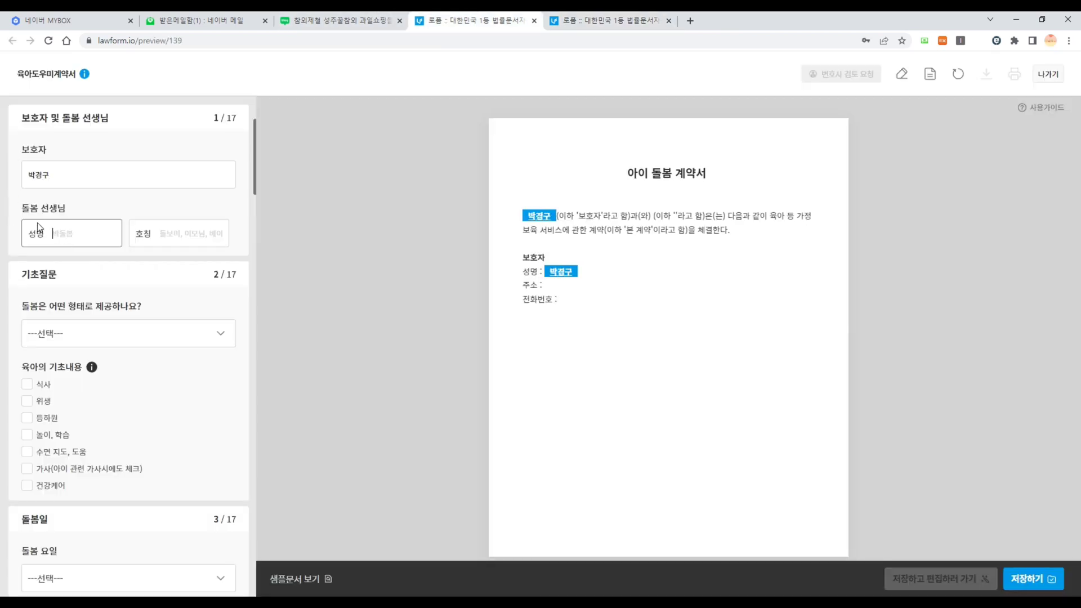
pyautogui.write('돌보미')
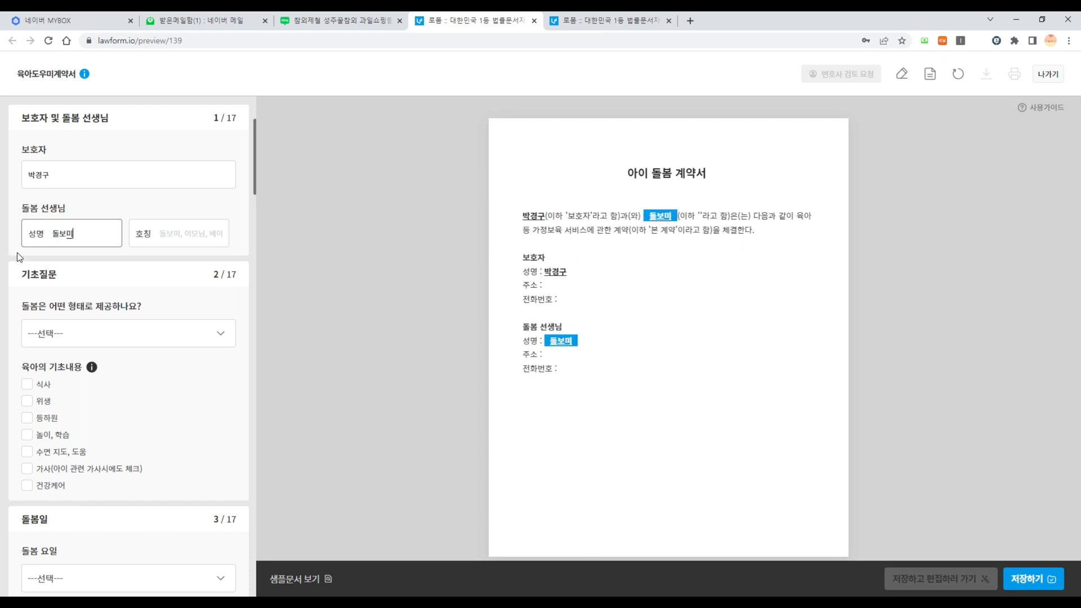
pyautogui.click(198, 234)
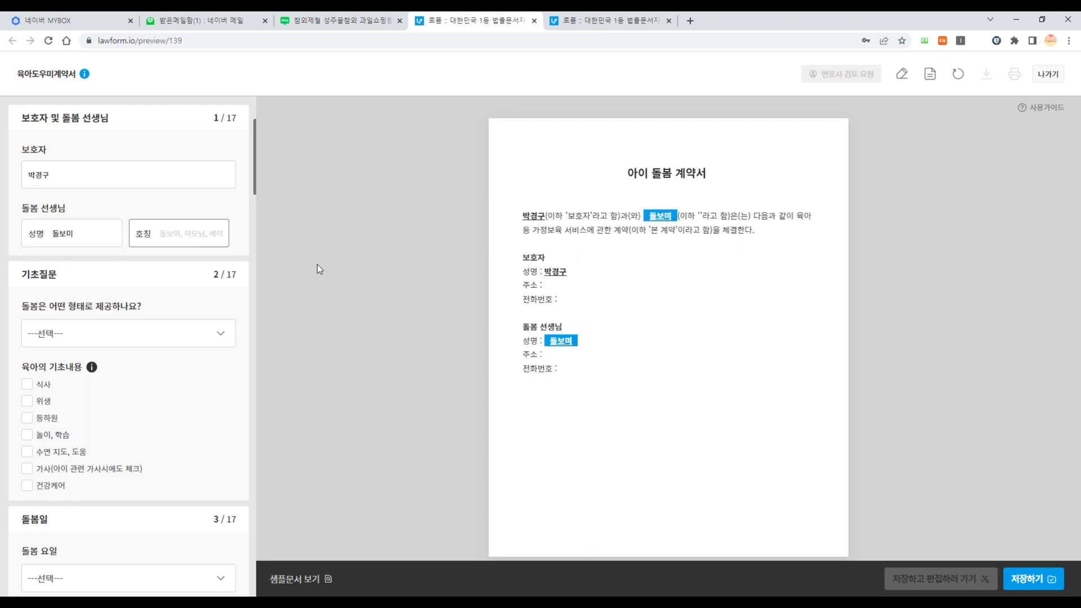
pyautogui.write('이모님')
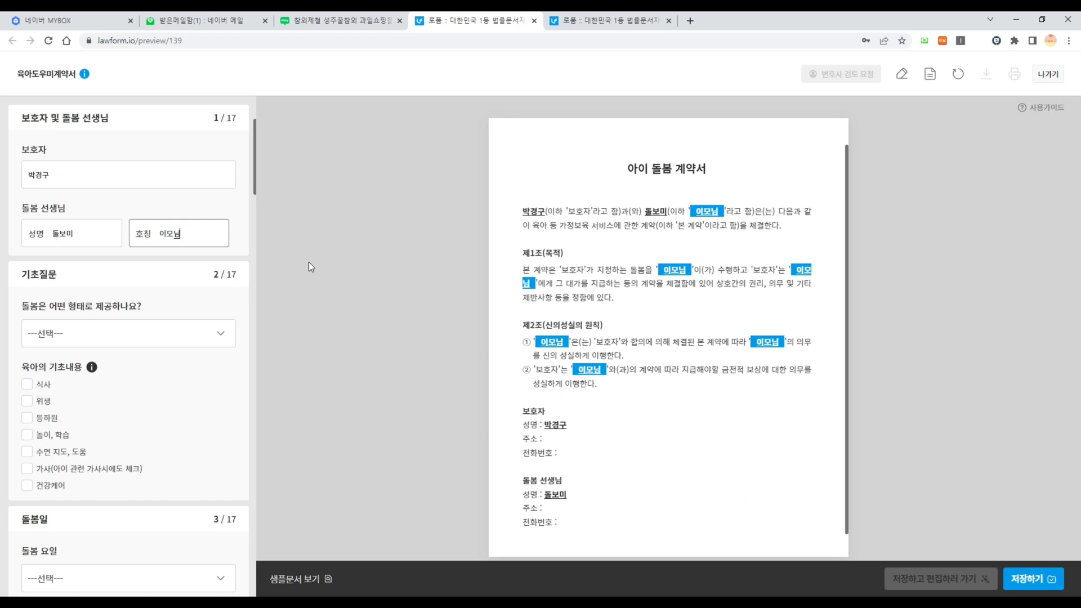
pyautogui.click(328, 251)
# - Set care type to 출퇴근형 and care location to 보호자의 주소와 같음
pyautogui.click(66, 336)
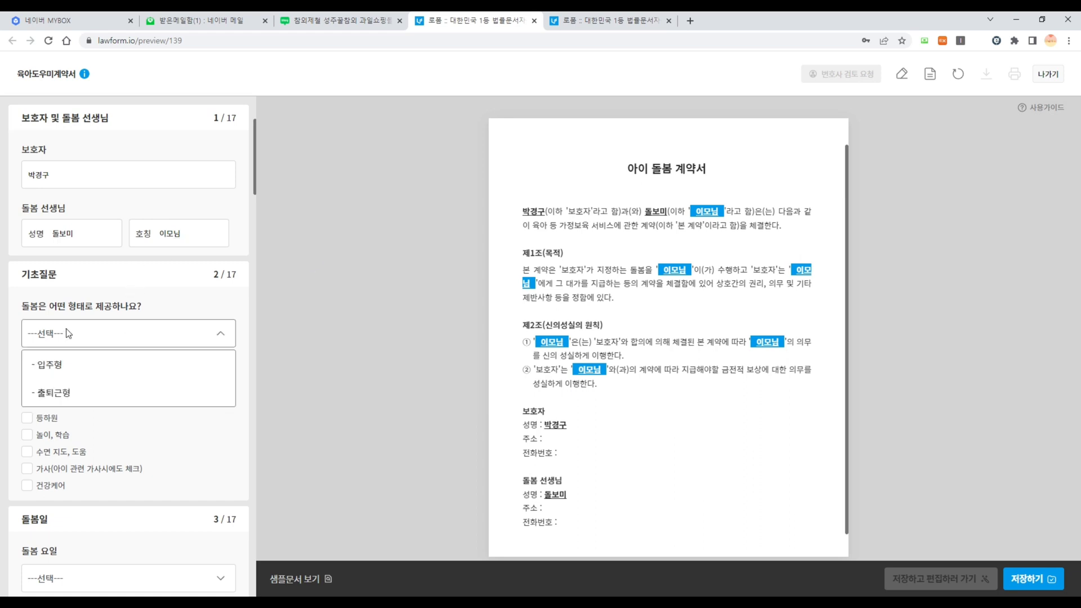
pyautogui.click(63, 393)
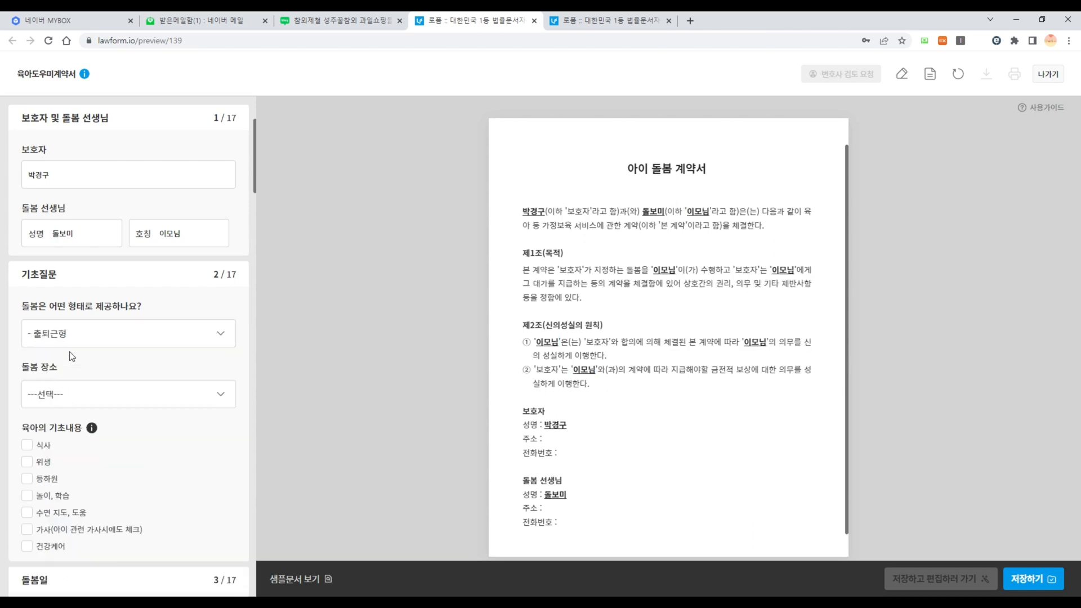
pyautogui.scroll(-2, 76, 350)
pyautogui.click(110, 224)
pyautogui.click(79, 249)
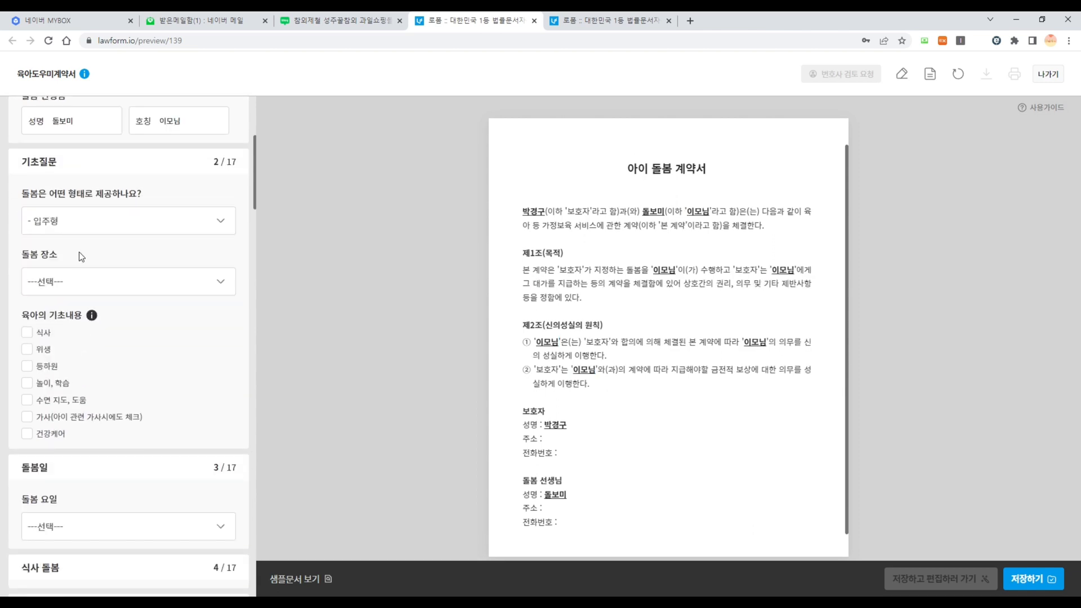
pyautogui.click(119, 227)
pyautogui.click(63, 270)
pyautogui.click(45, 280)
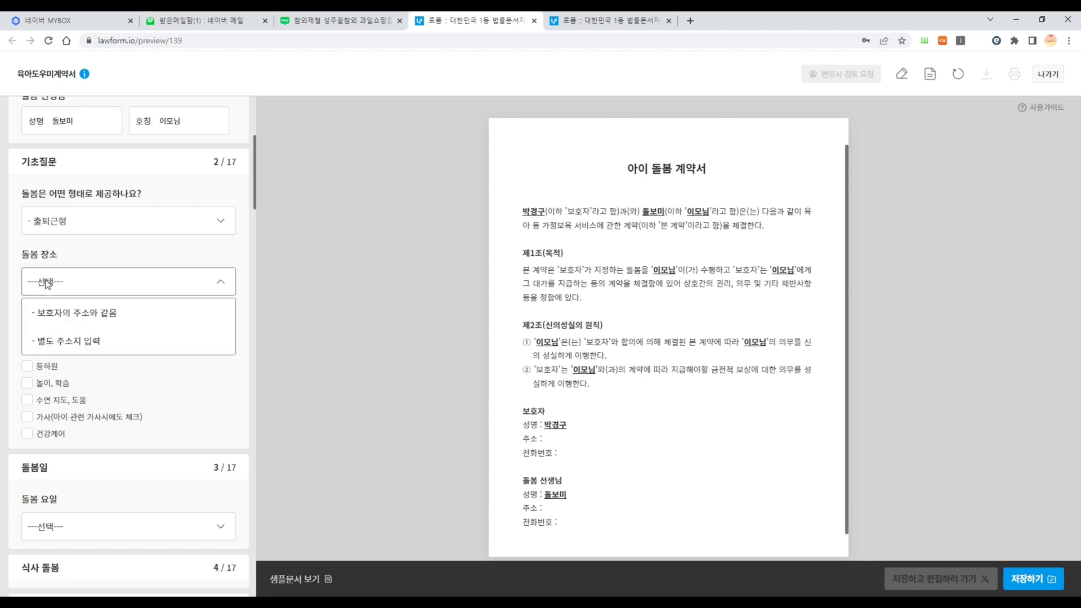
pyautogui.click(69, 320)
pyautogui.scroll(-1, 68, 327)
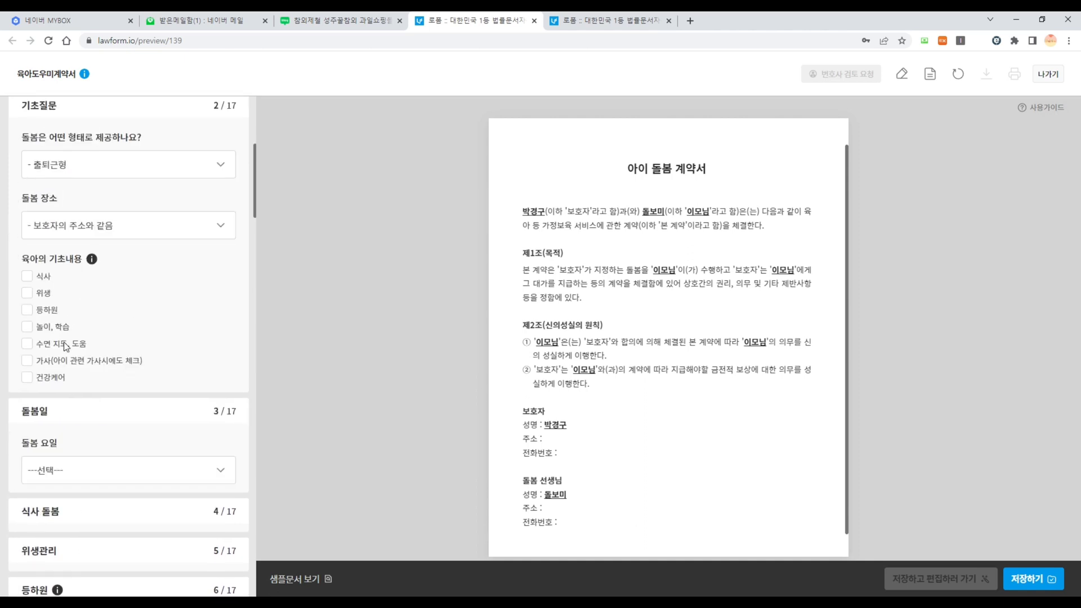
# - Tick 식사, 위생, 등하원, 놀이·학습, 수면 지도, 가사 and 건강케어 under 육아의 기초내용
pyautogui.click(27, 277)
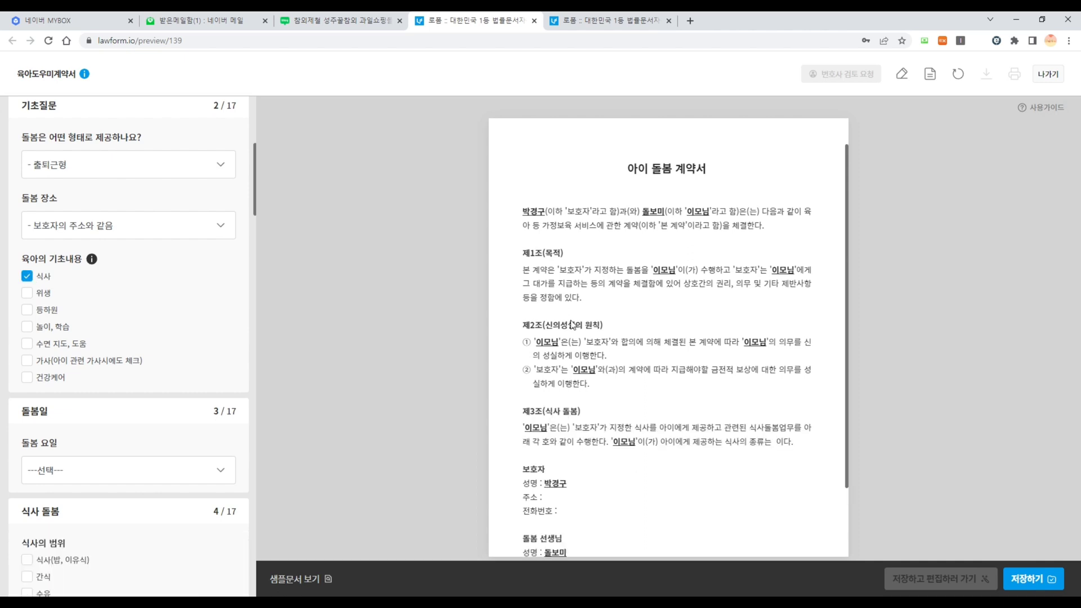
pyautogui.scroll(-1, 573, 324)
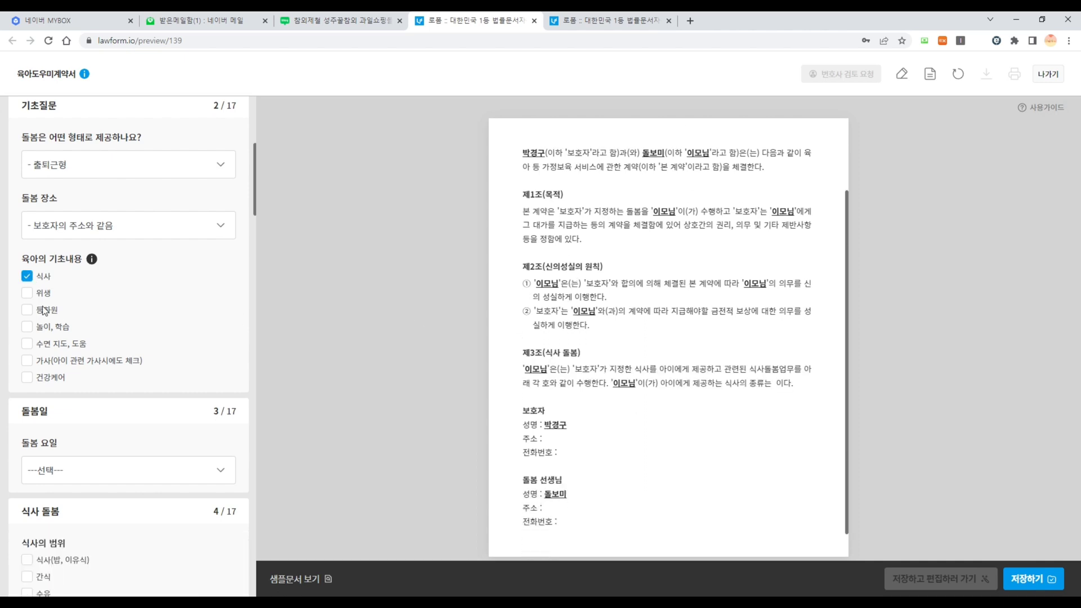
pyautogui.click(27, 293)
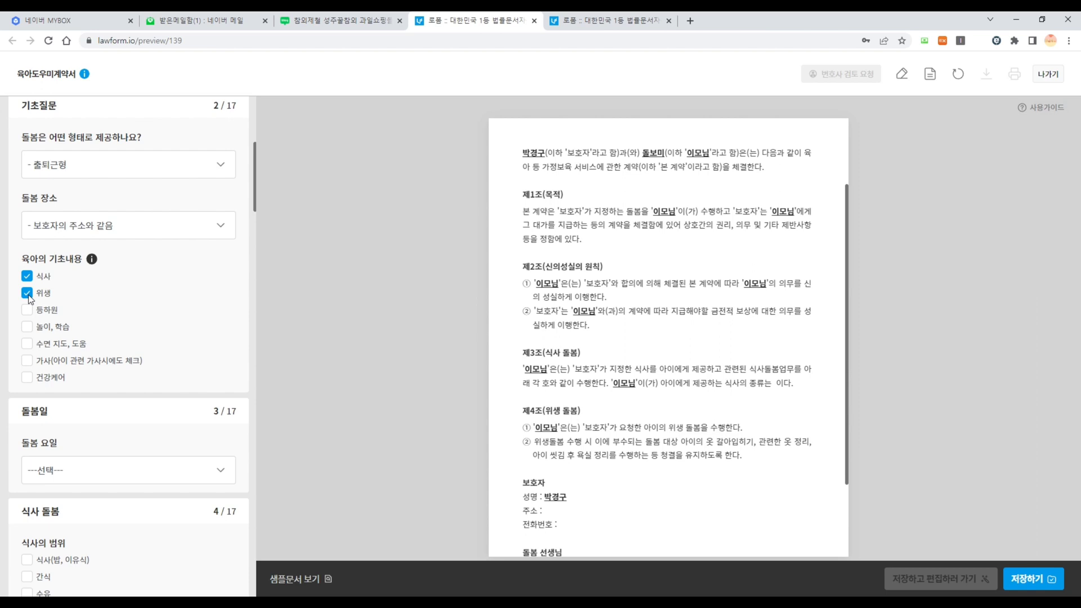
pyautogui.click(27, 310)
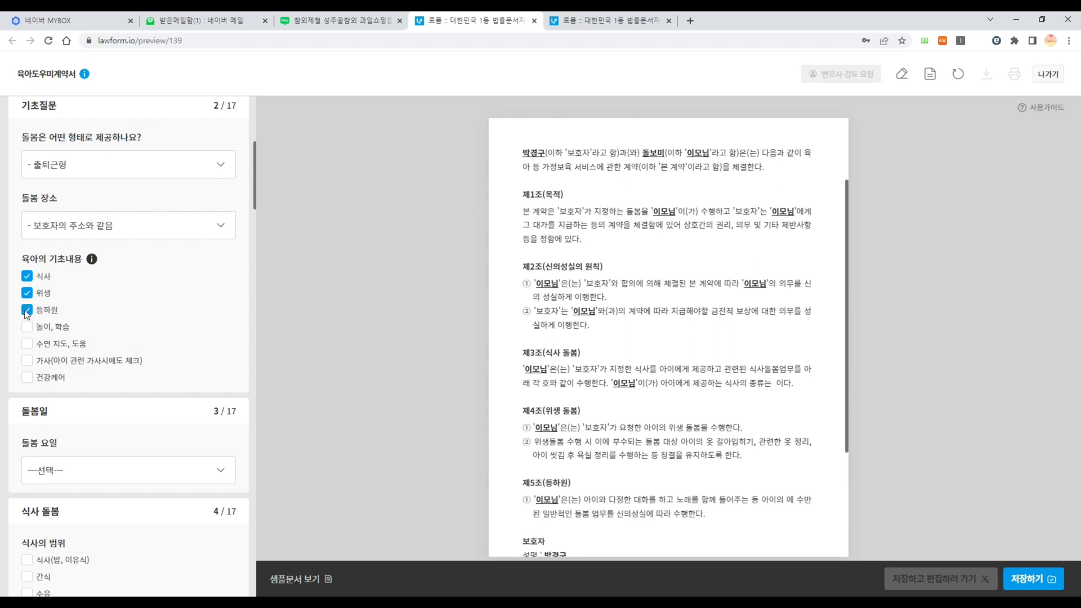
pyautogui.scroll(-2, 515, 327)
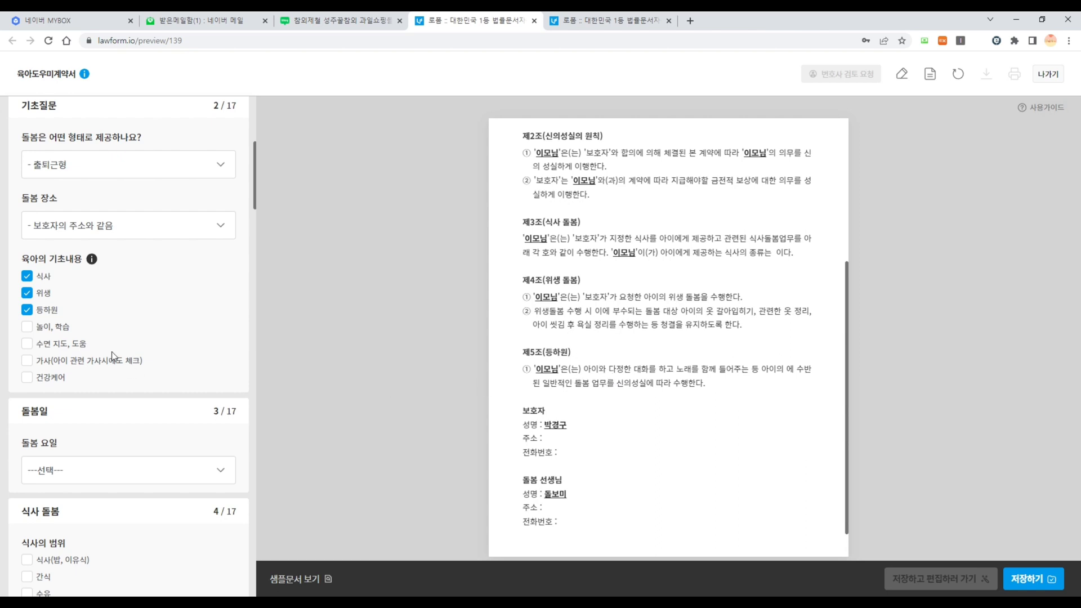
pyautogui.click(27, 328)
pyautogui.click(27, 343)
pyautogui.click(28, 362)
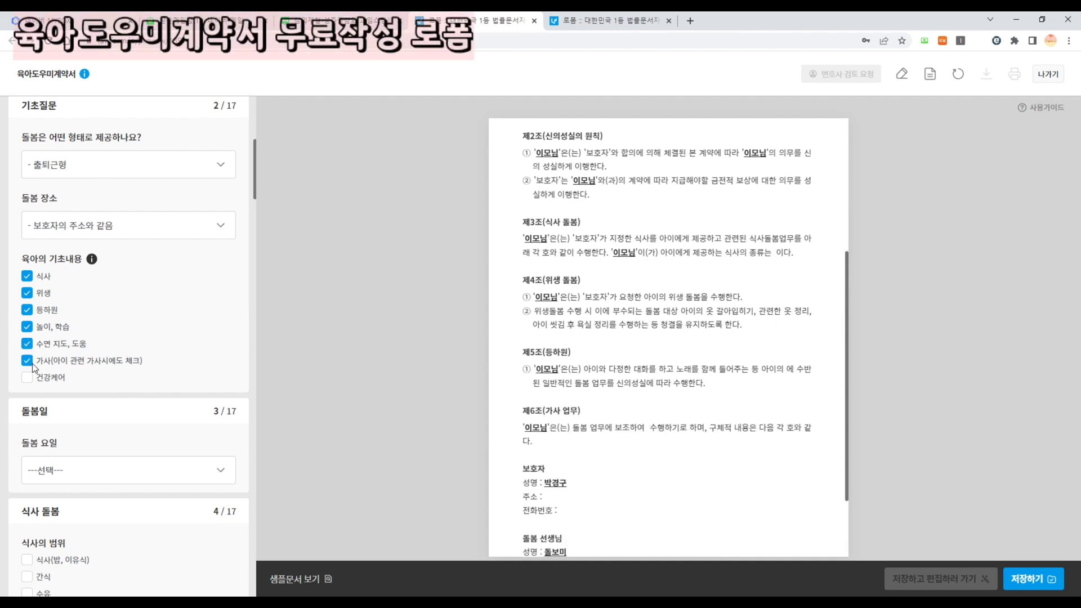
pyautogui.click(29, 378)
pyautogui.scroll(4, 620, 380)
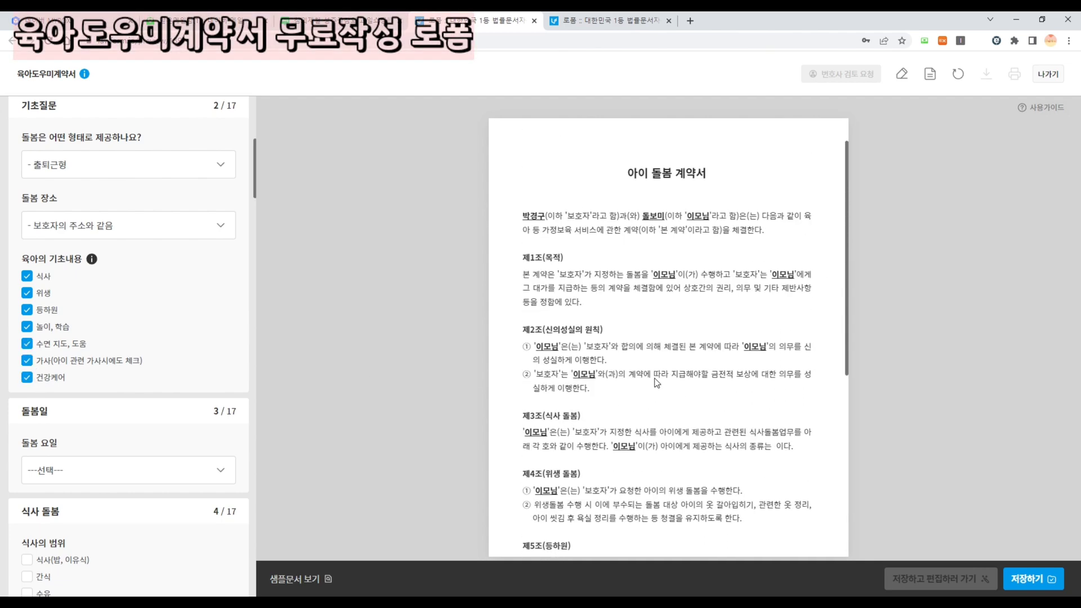
pyautogui.scroll(-2, 585, 310)
pyautogui.scroll(-2, 581, 298)
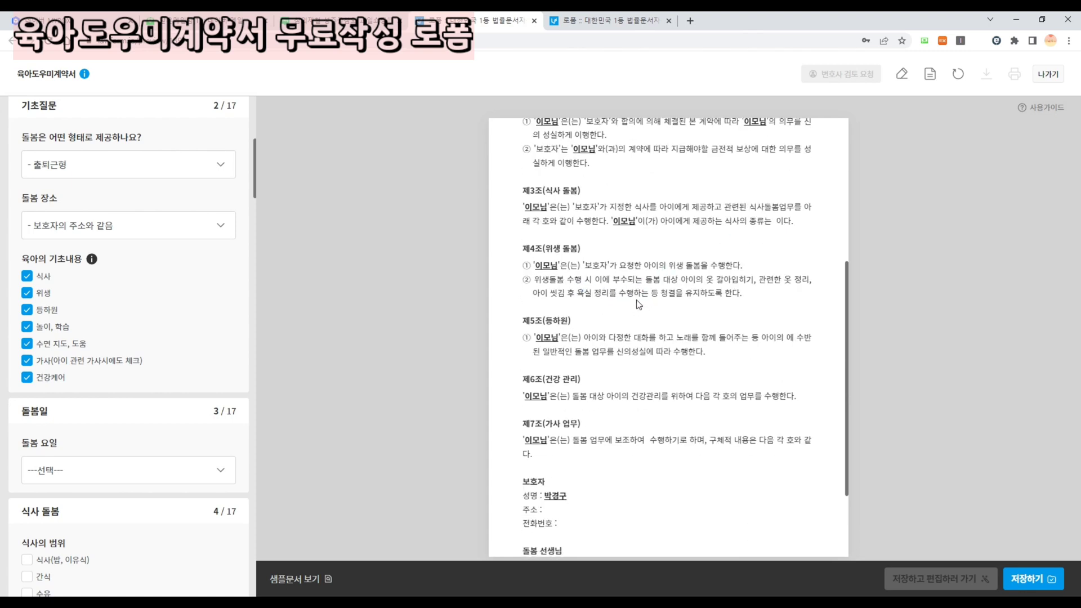
pyautogui.scroll(-1, 647, 370)
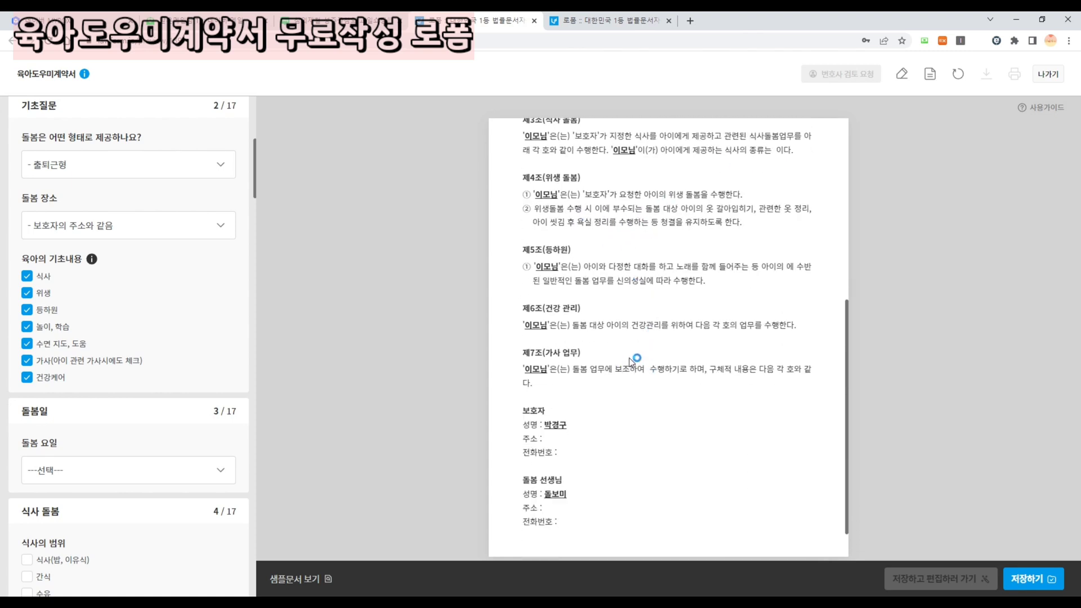
pyautogui.scroll(-3, 172, 330)
# - Choose 평일(월~금) care days and 매일 같음 hours of 오전9시~오후6시
pyautogui.click(107, 309)
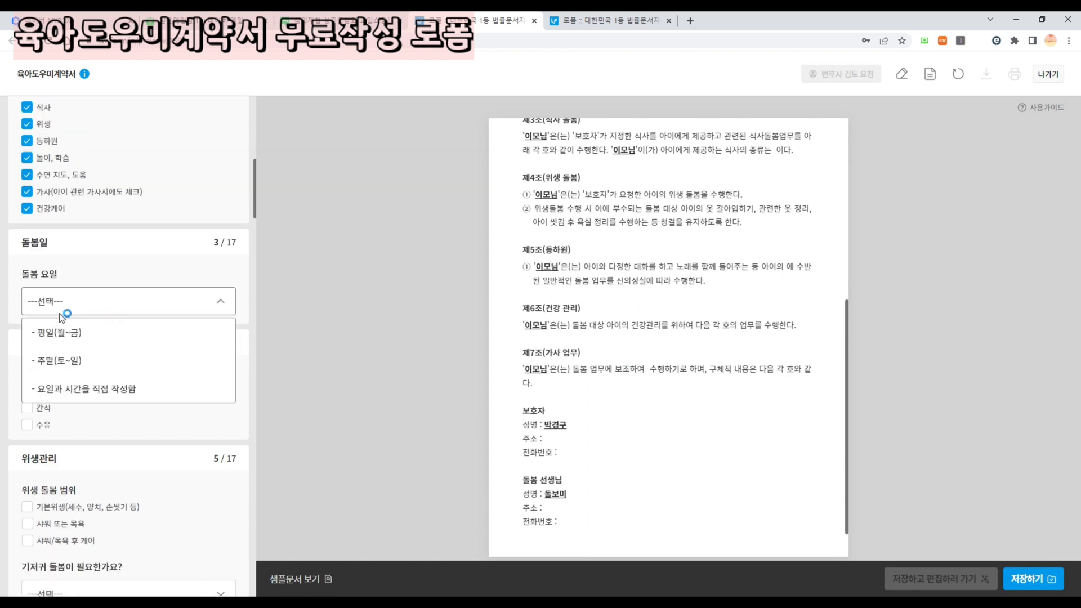
pyautogui.click(73, 333)
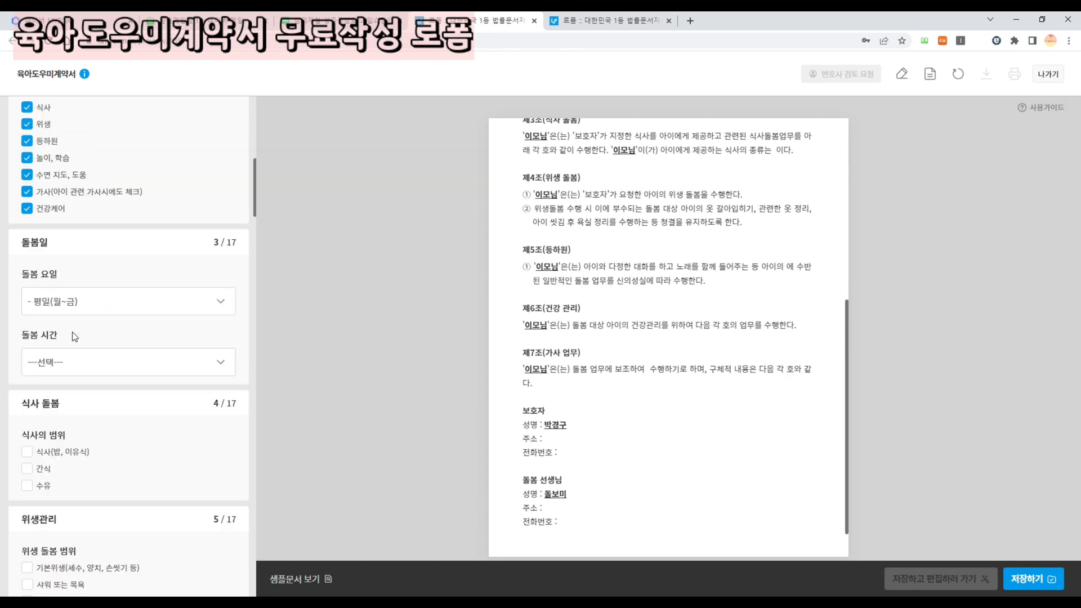
pyautogui.click(75, 362)
pyautogui.click(72, 403)
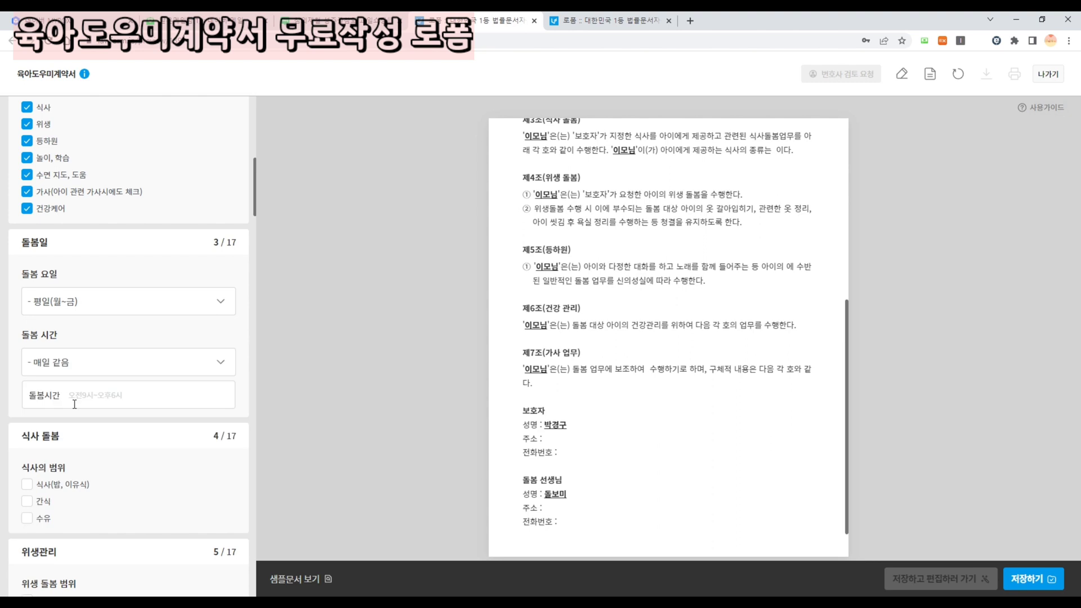
pyautogui.click(99, 404)
pyautogui.write('오전9시')
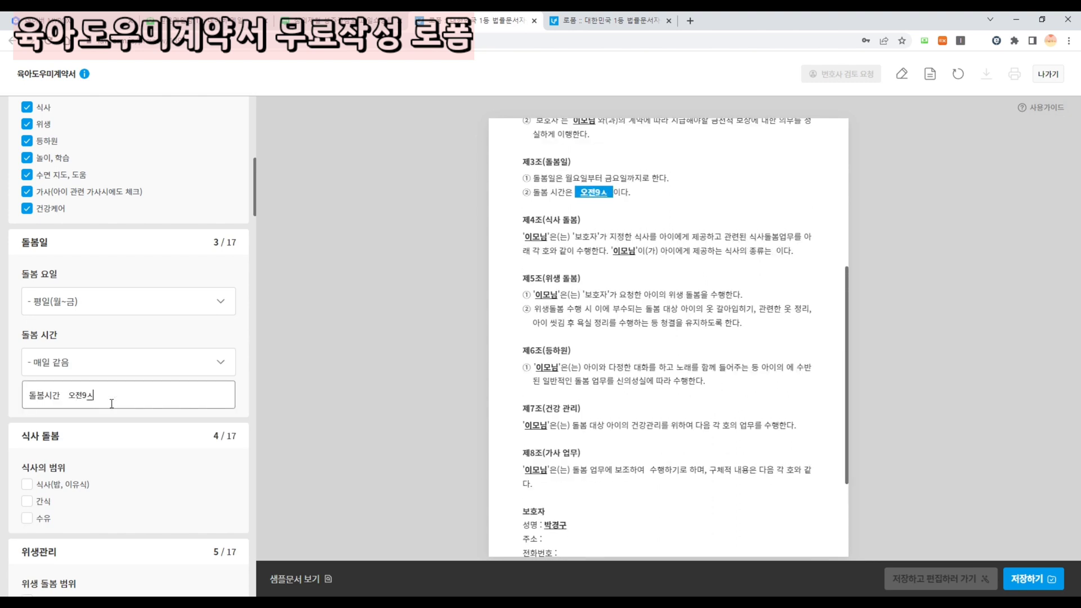
pyautogui.write('~오후6시')
pyautogui.click(697, 319)
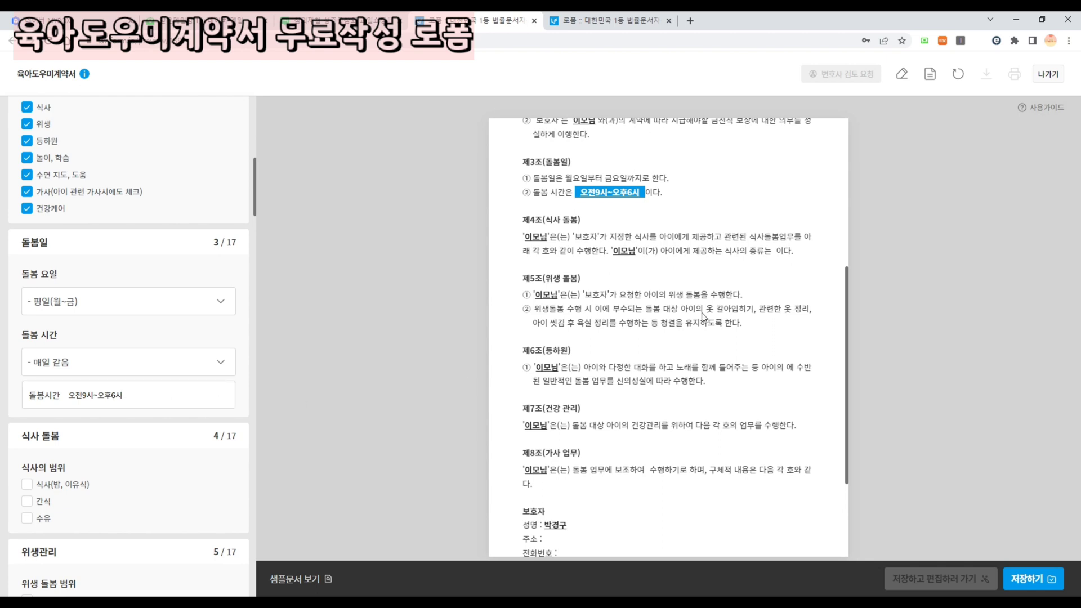
pyautogui.moveTo(847, 307); pyautogui.dragTo(847, 211)
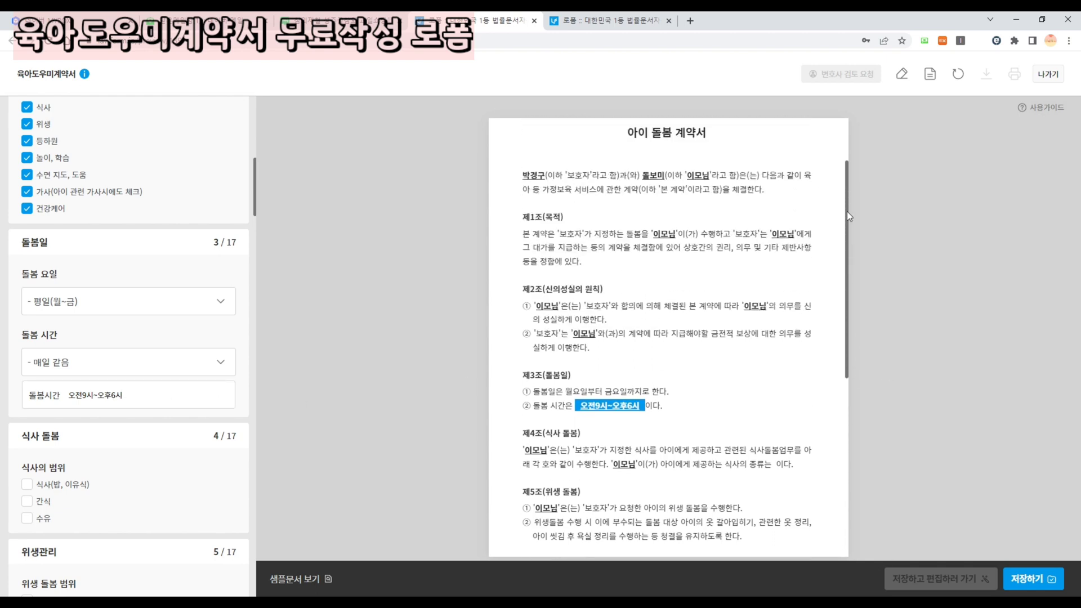
pyautogui.scroll(-2, 131, 413)
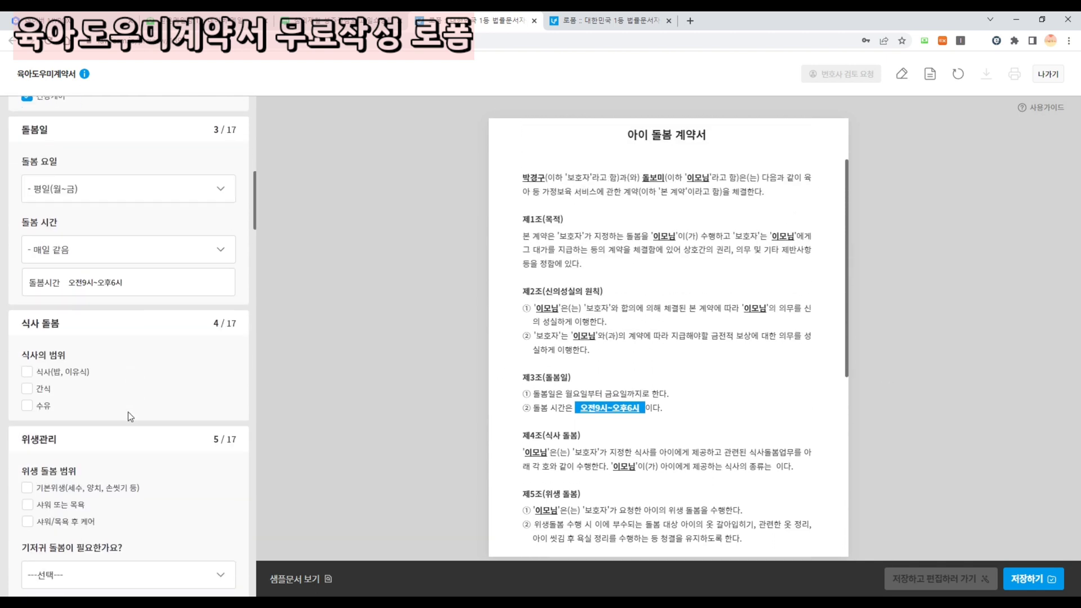
# - Tick 식사(밥, 이유식), 간식, cooked 아침식사 and 점심식사, and 아이 그릇 설거지 하기
pyautogui.click(26, 374)
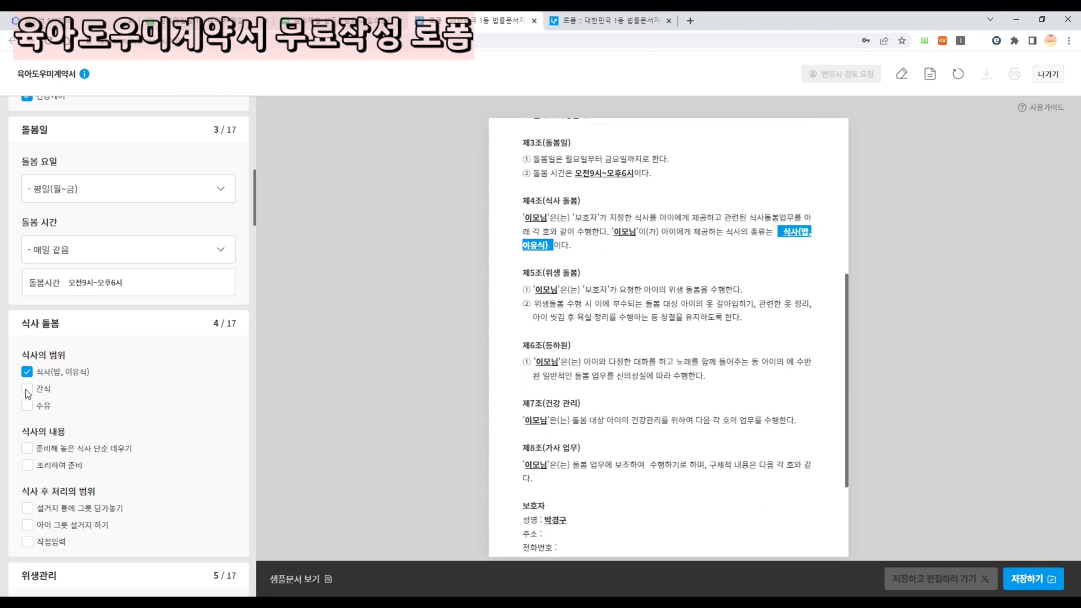
pyautogui.click(26, 389)
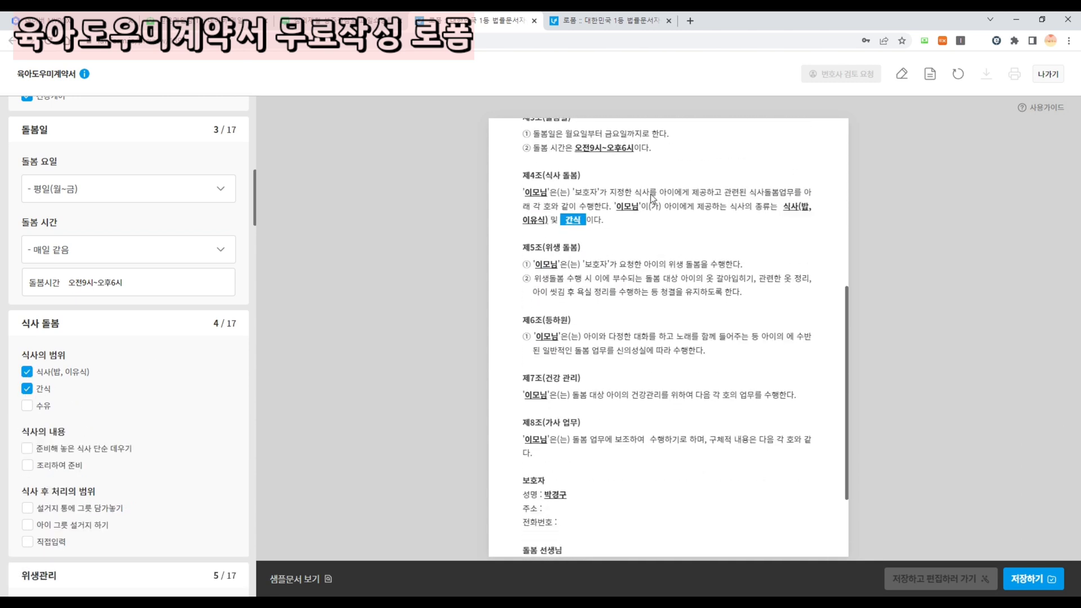
pyautogui.scroll(-3, 158, 364)
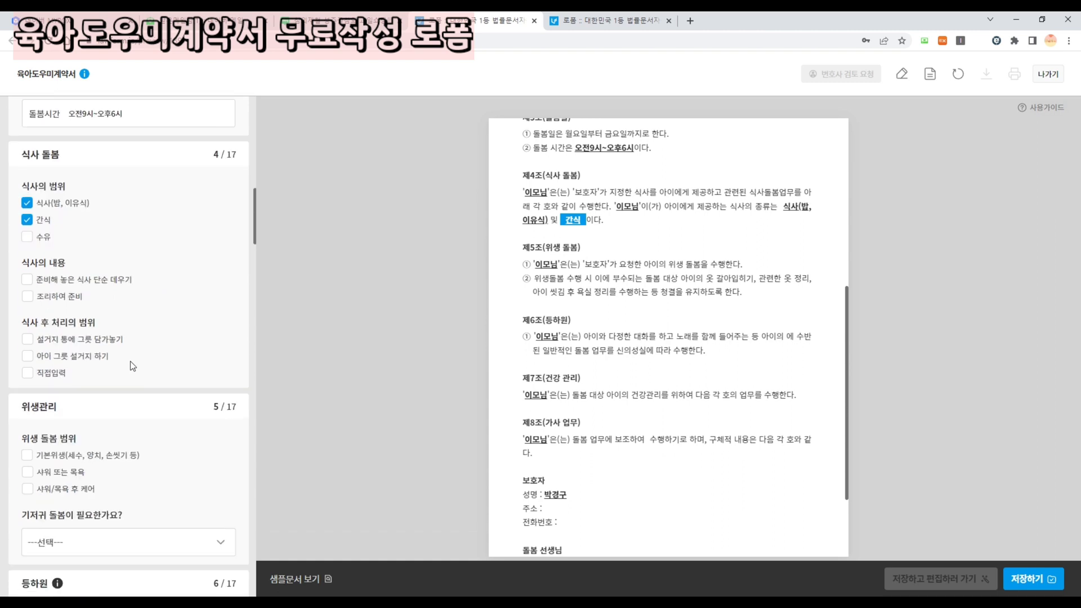
pyautogui.click(71, 296)
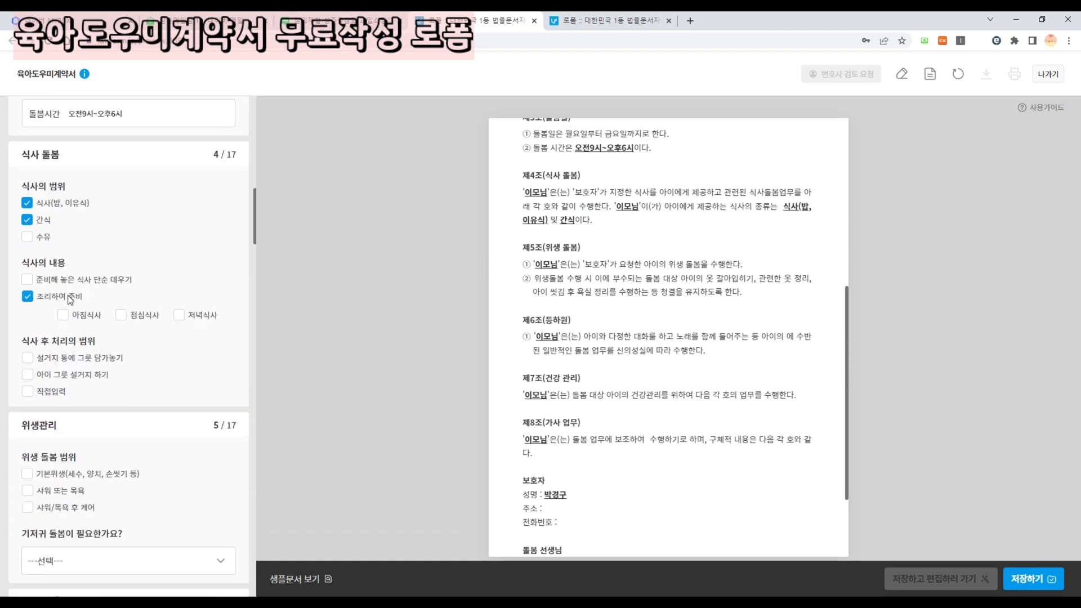
pyautogui.click(69, 316)
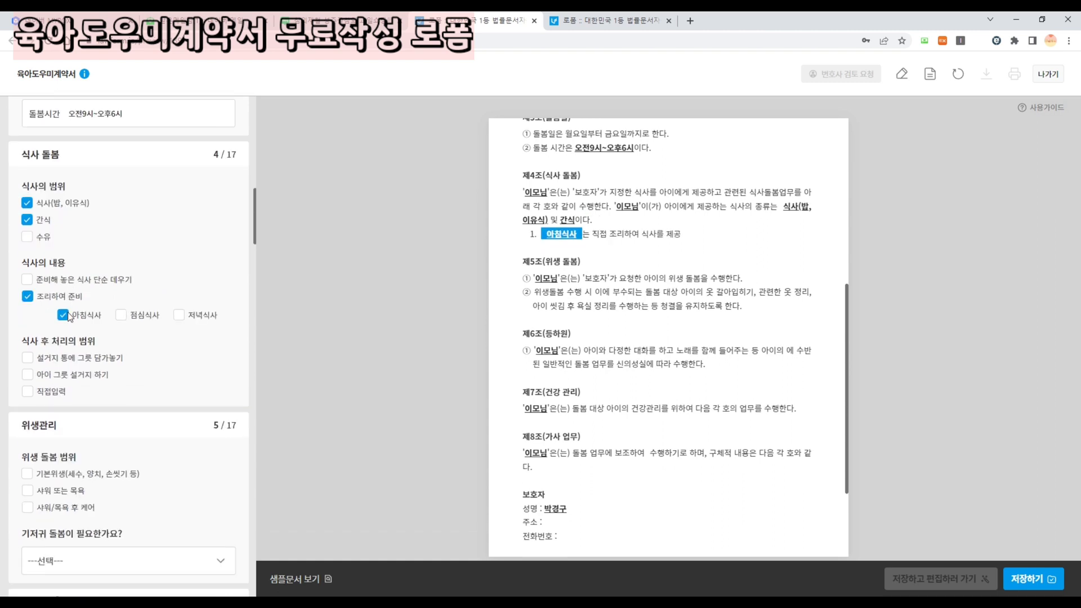
pyautogui.click(121, 316)
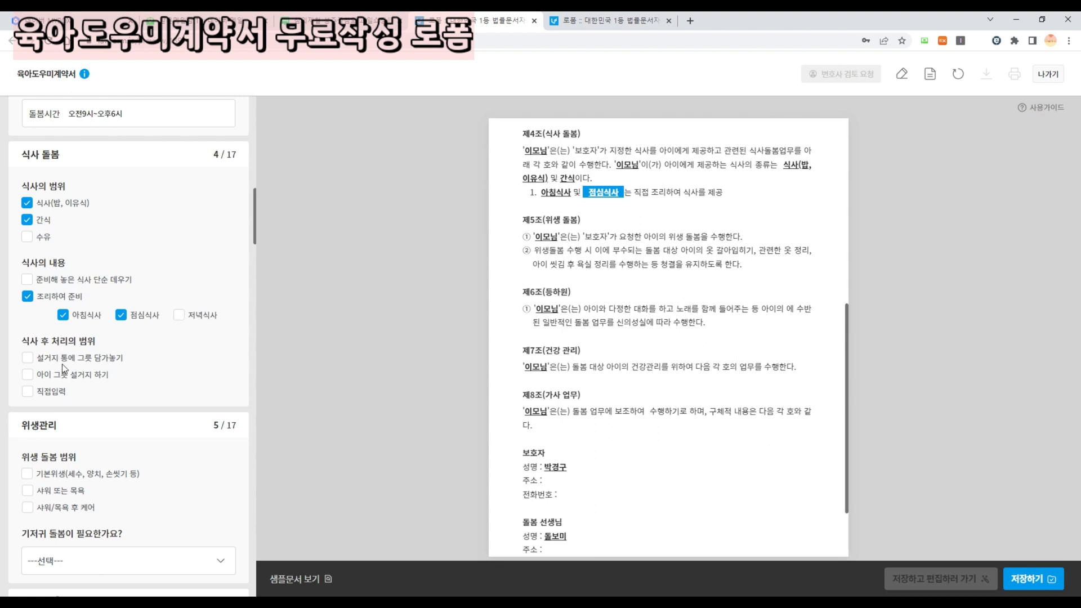
pyautogui.click(62, 378)
pyautogui.scroll(-3, 152, 374)
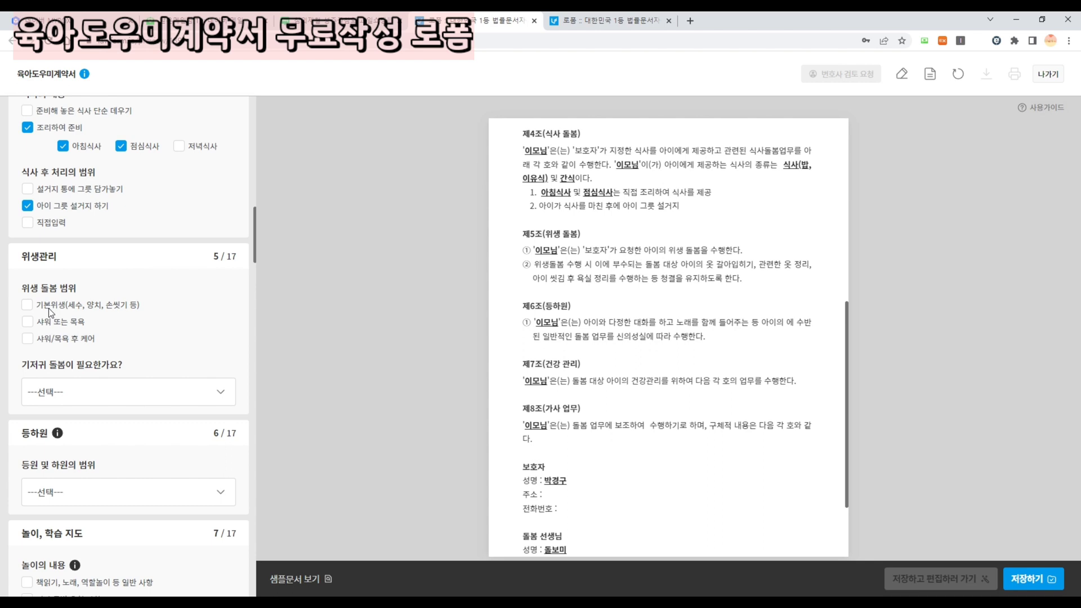
# - Tick 기본위생 and set 기저귀 돌봄 to 필요함
pyautogui.click(51, 307)
pyautogui.scroll(-1, 89, 324)
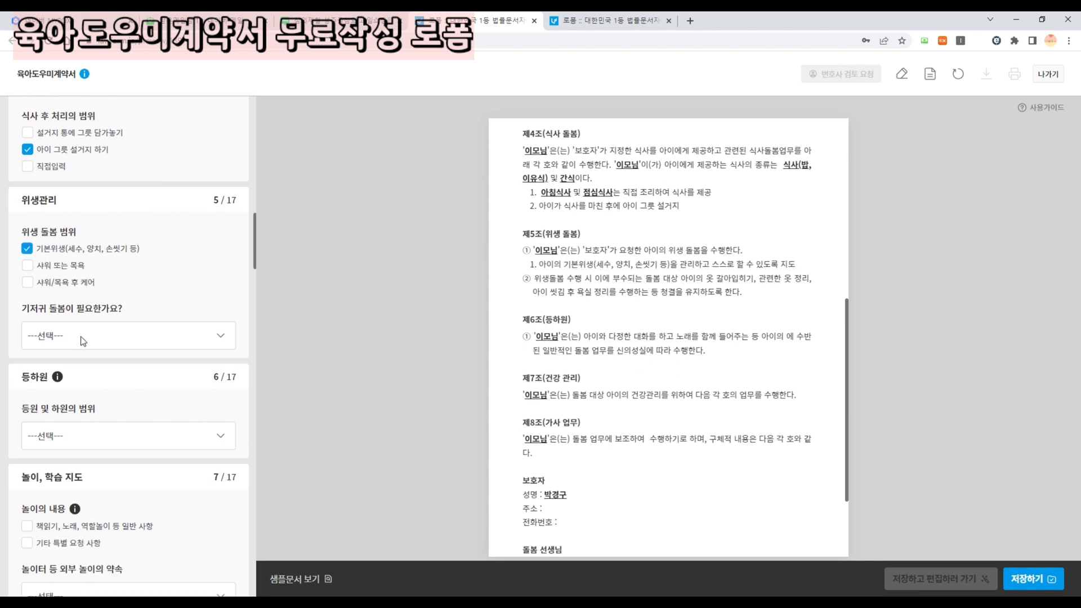
pyautogui.click(83, 341)
pyautogui.click(69, 396)
pyautogui.scroll(-2, 90, 355)
pyautogui.click(70, 327)
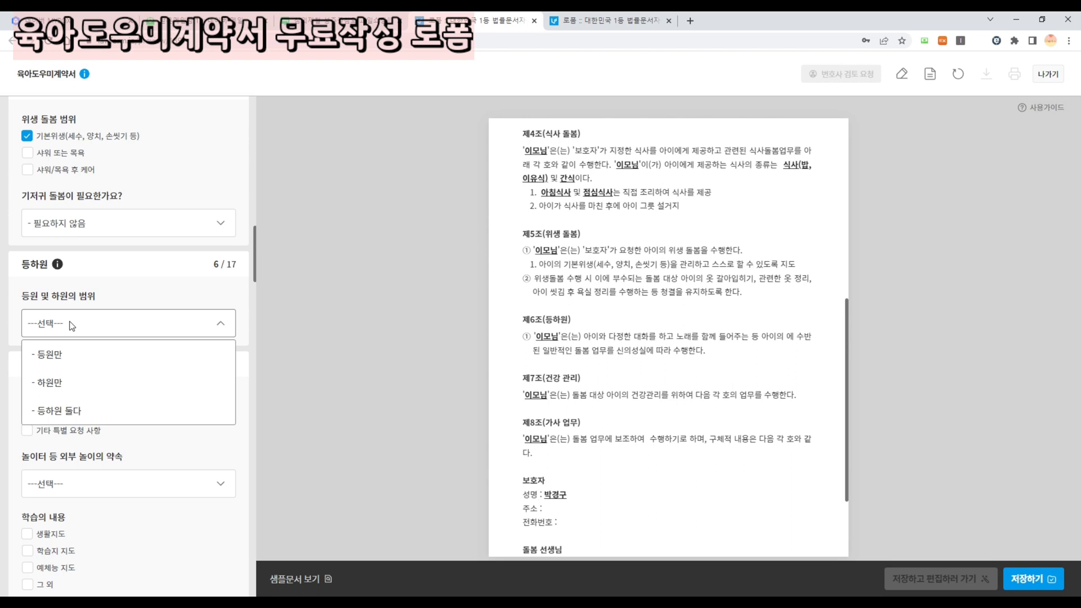
pyautogui.click(87, 282)
pyautogui.click(75, 224)
pyautogui.click(74, 245)
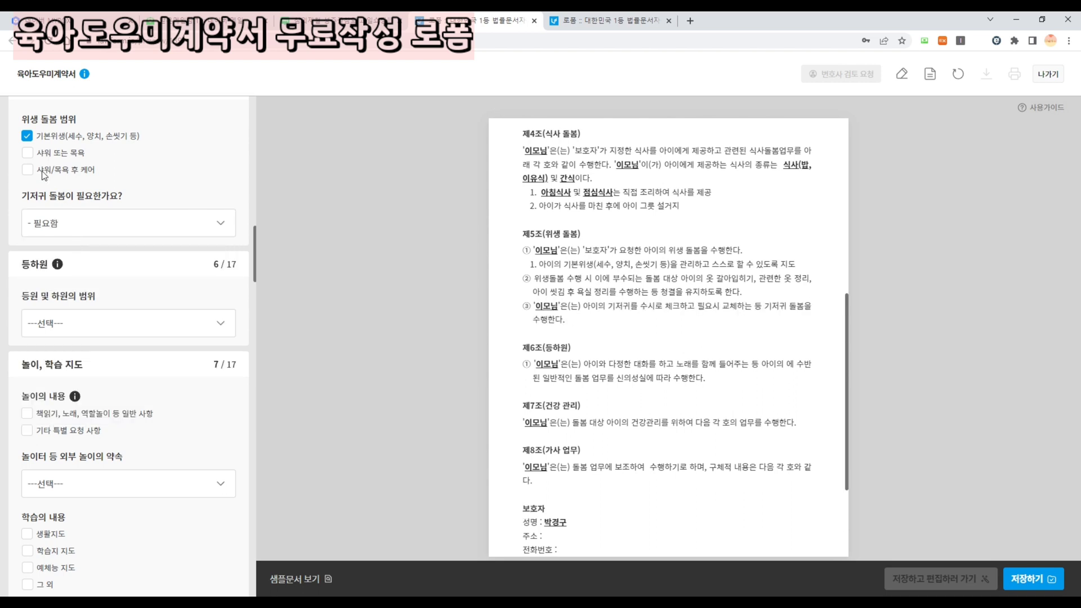
# - Add 샤워/목욕 후 케어 with the detail 로션 바르기
pyautogui.click(27, 170)
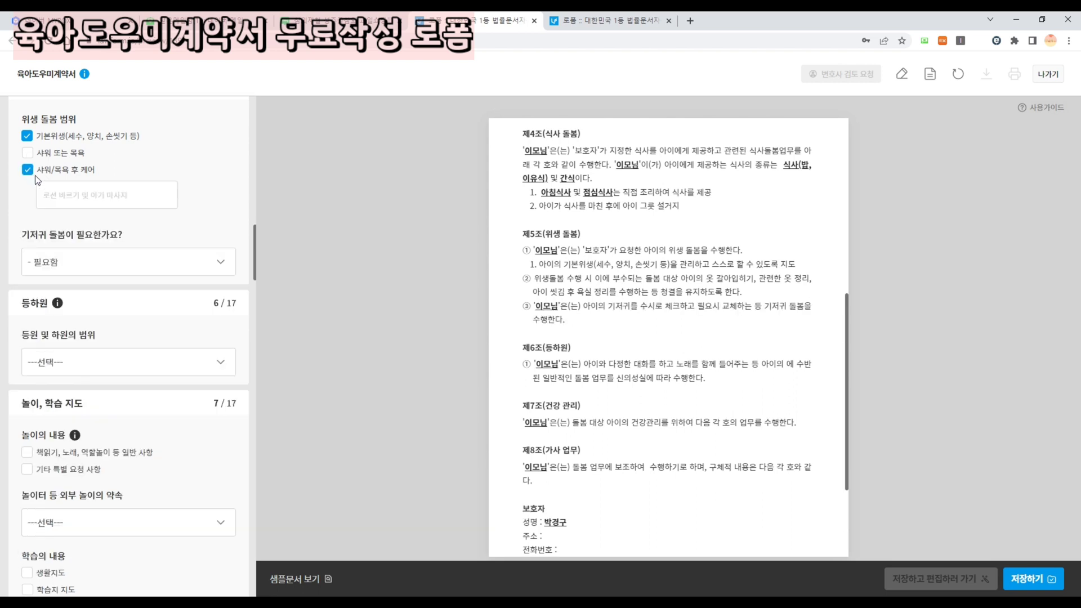
pyautogui.click(59, 202)
pyautogui.write('로션 바르기')
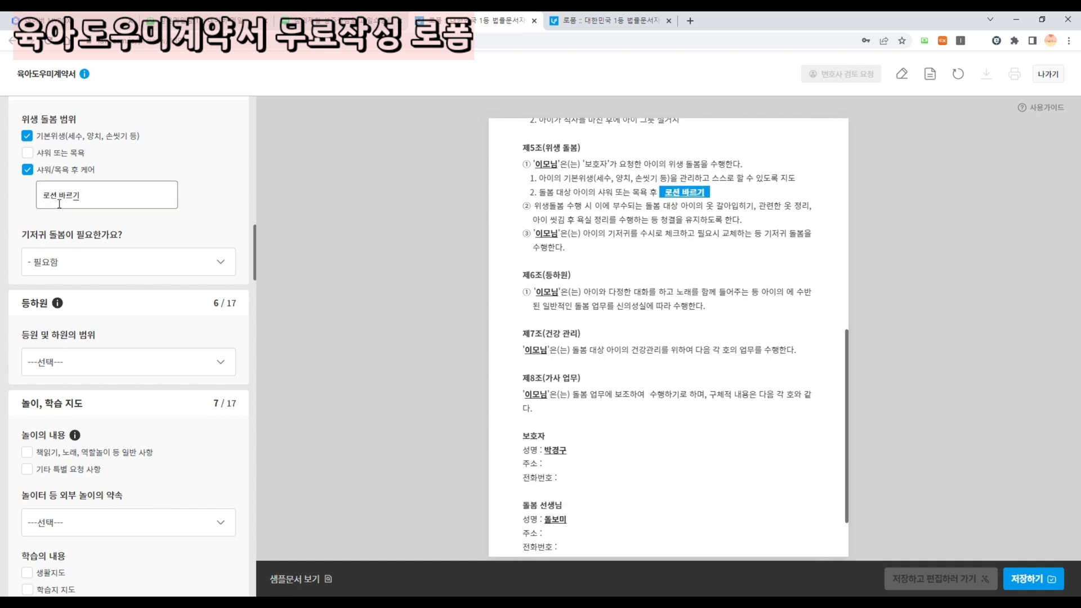
pyautogui.click(363, 224)
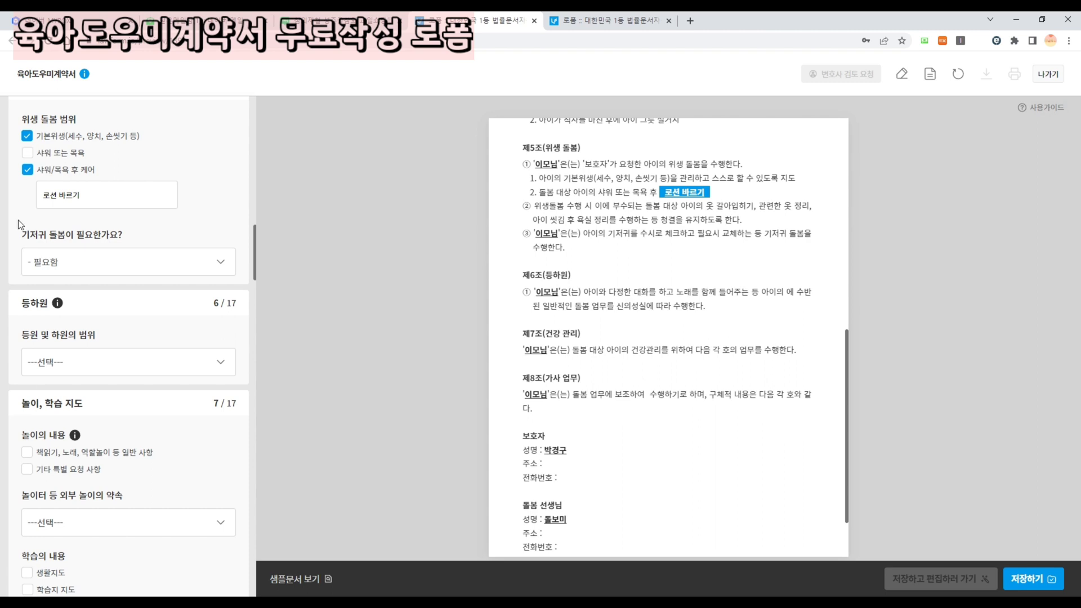
pyautogui.scroll(-2, 21, 225)
pyautogui.click(42, 252)
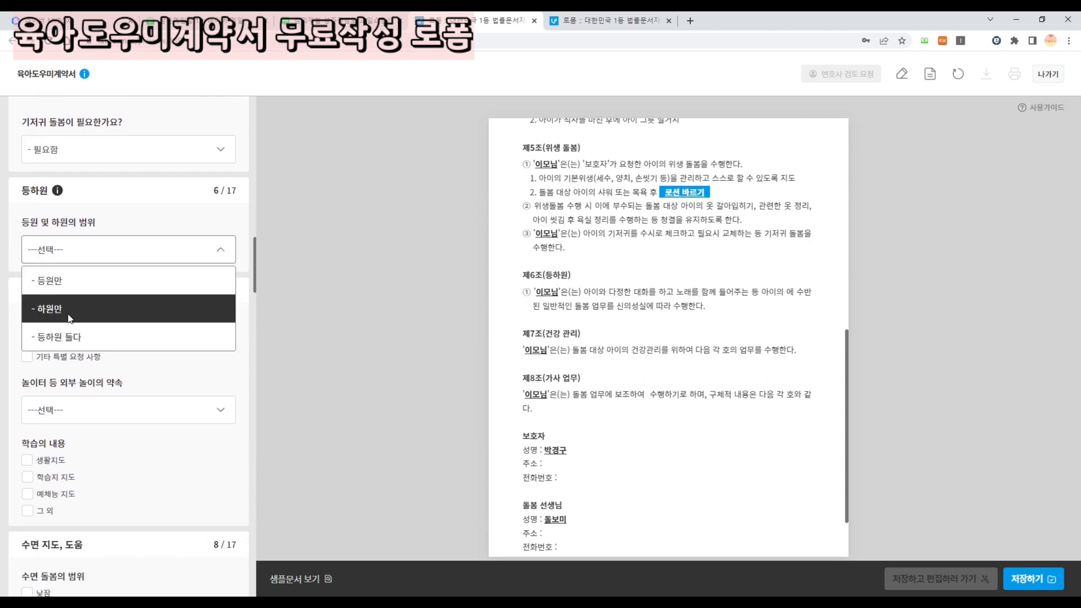
# - Cover 등하원 둘다 and tick breakfast, dressing, bag preparation and an 8:30 school arrival
pyautogui.click(106, 336)
pyautogui.scroll(-1, 152, 295)
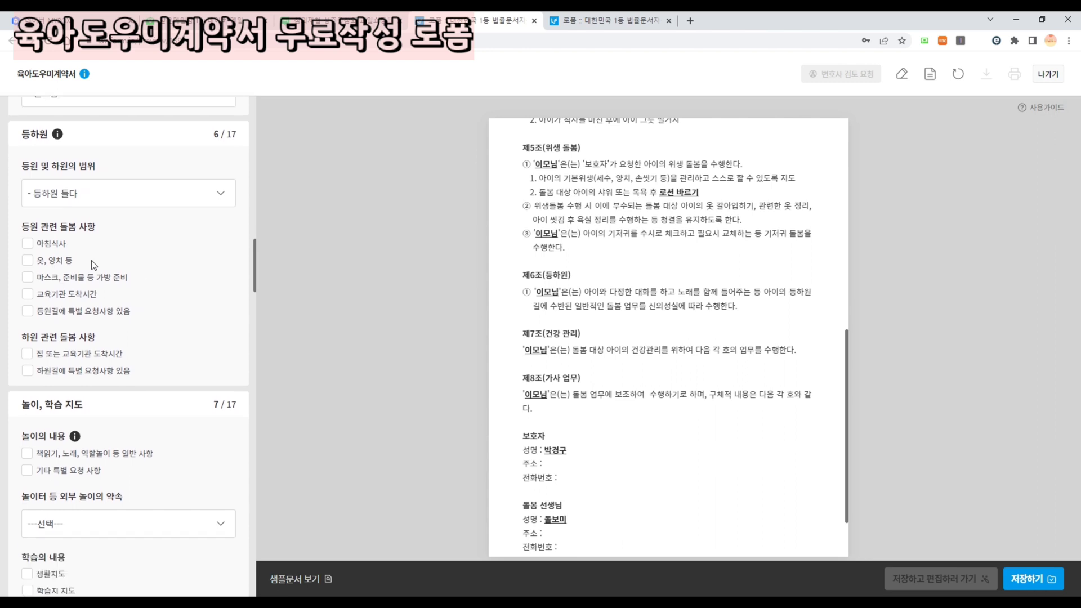
pyautogui.click(27, 245)
pyautogui.click(27, 261)
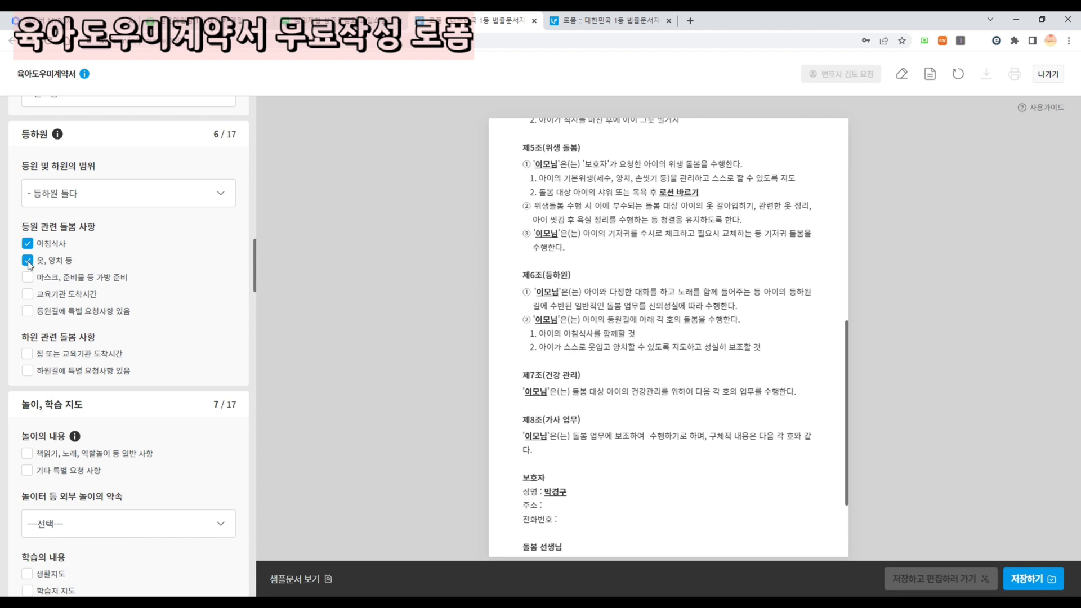
pyautogui.click(27, 277)
pyautogui.click(27, 294)
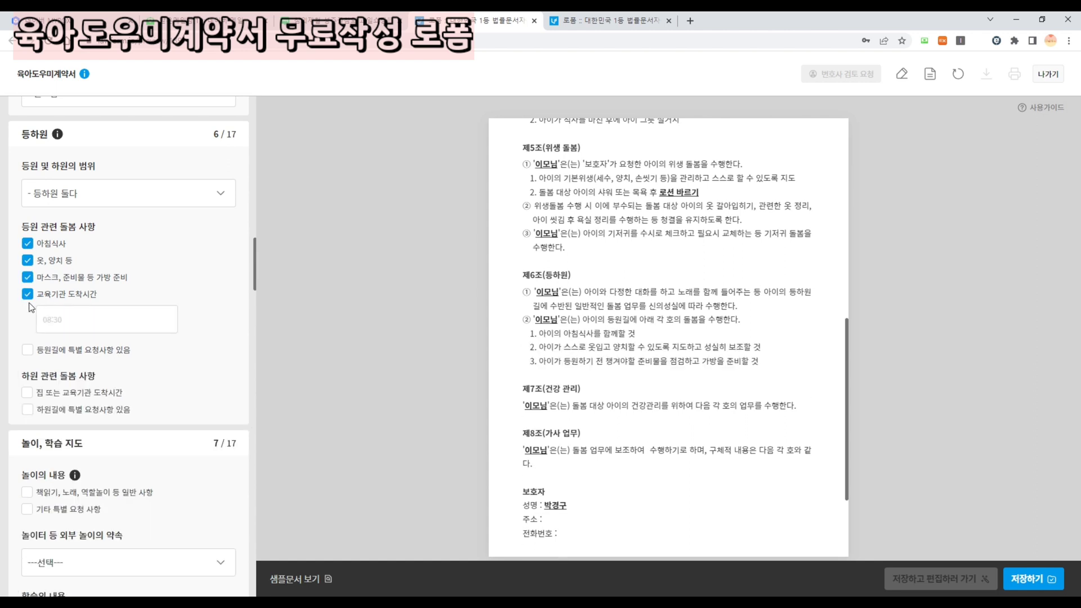
pyautogui.write('8시30분')
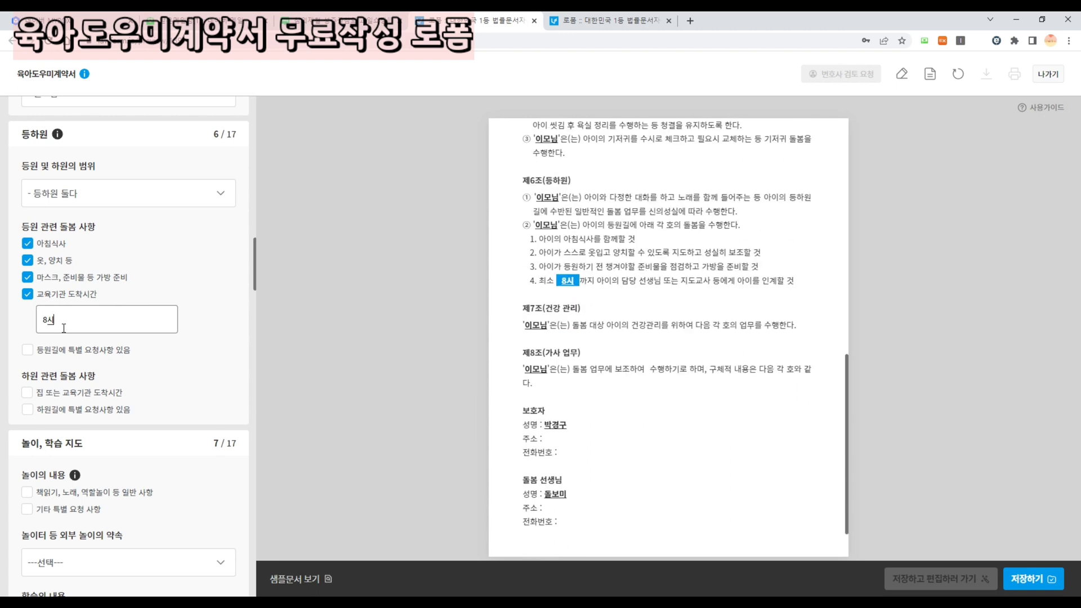
pyautogui.press('BackSpace')
pyautogui.press('BackSpace')
pyautogui.press('BackSpace')
pyautogui.press('BackSpace')
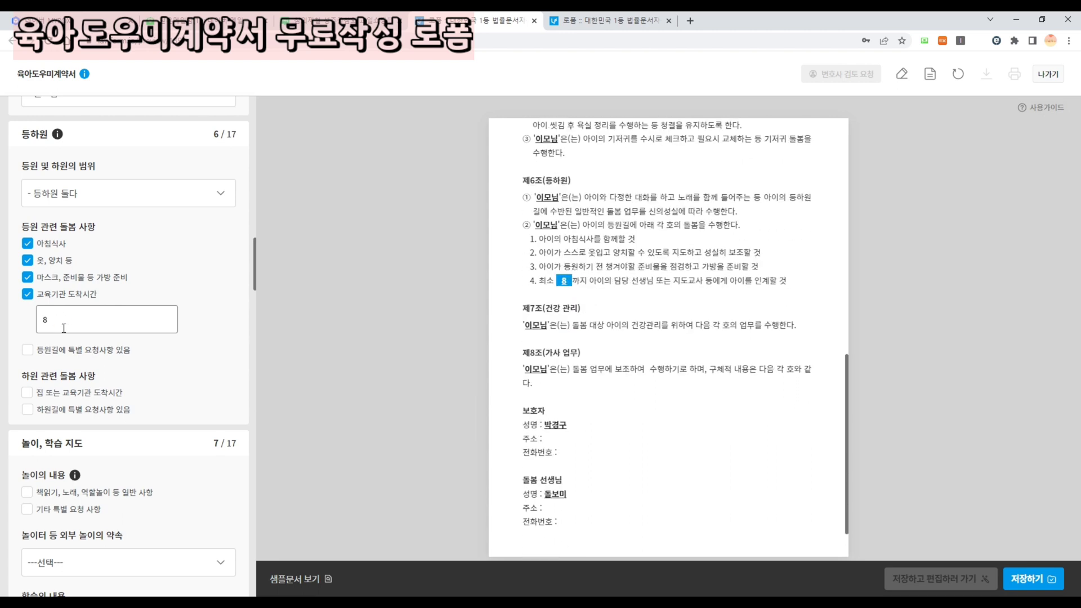
pyautogui.write(':30')
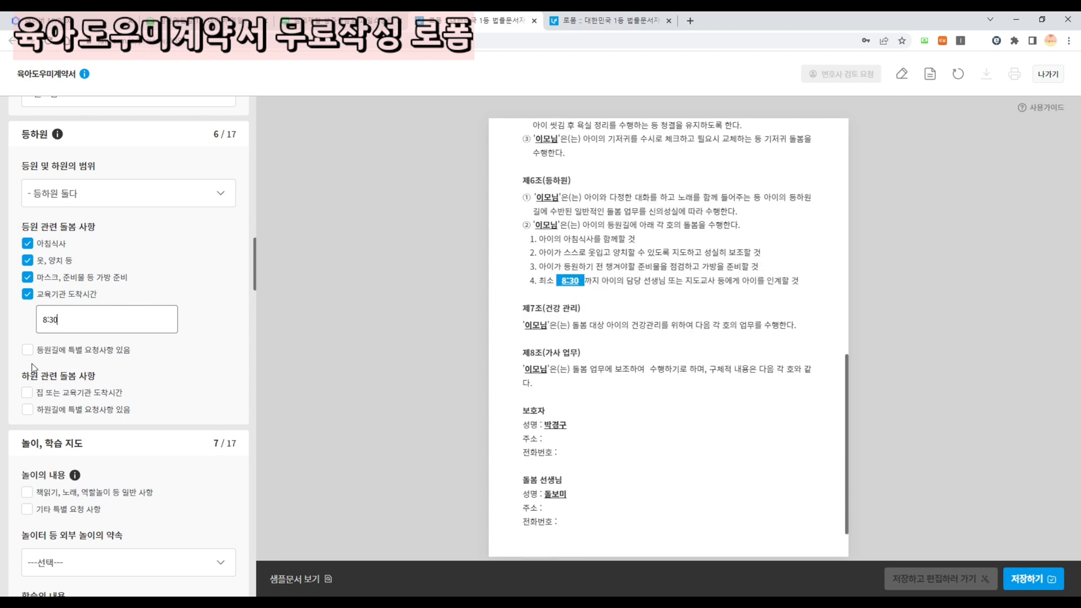
pyautogui.scroll(-2, 35, 369)
# - Add a pick-up home arrival time of 17시
pyautogui.click(31, 283)
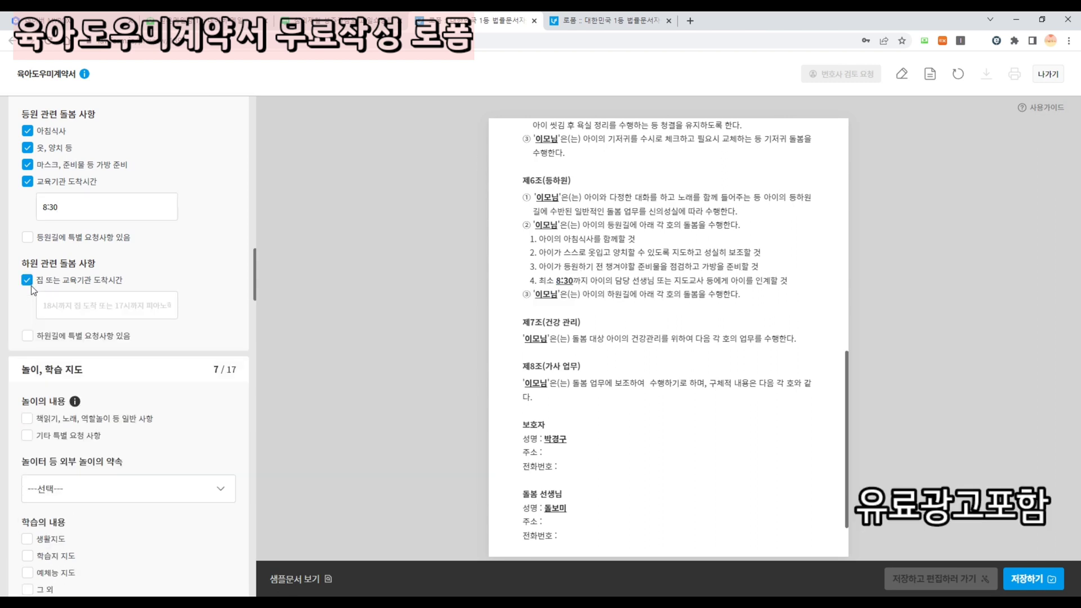
pyautogui.click(62, 313)
pyautogui.write('17시까지 집')
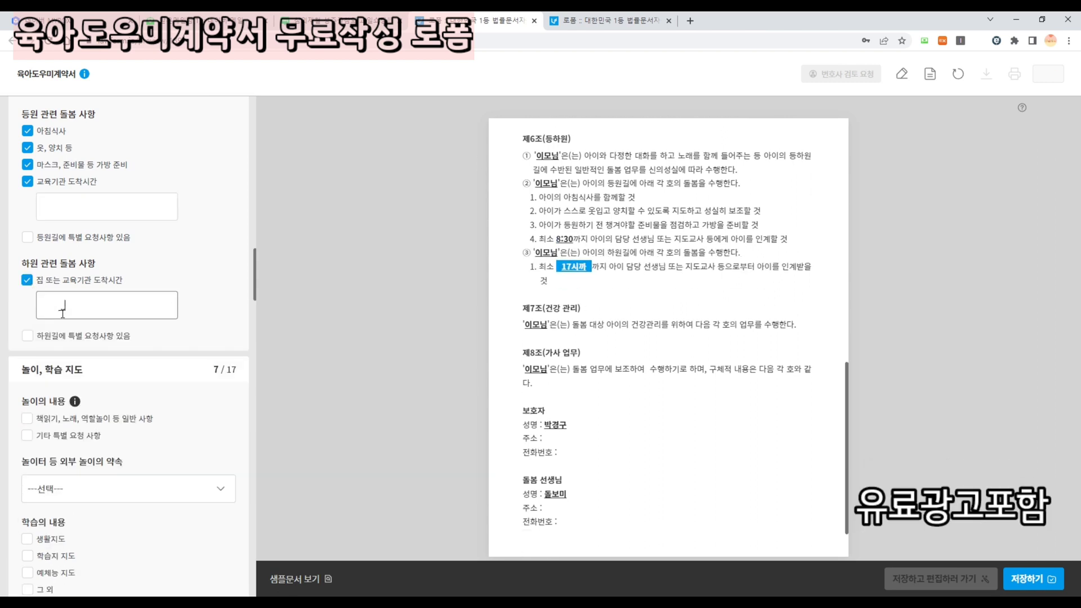
pyautogui.write(' 도착')
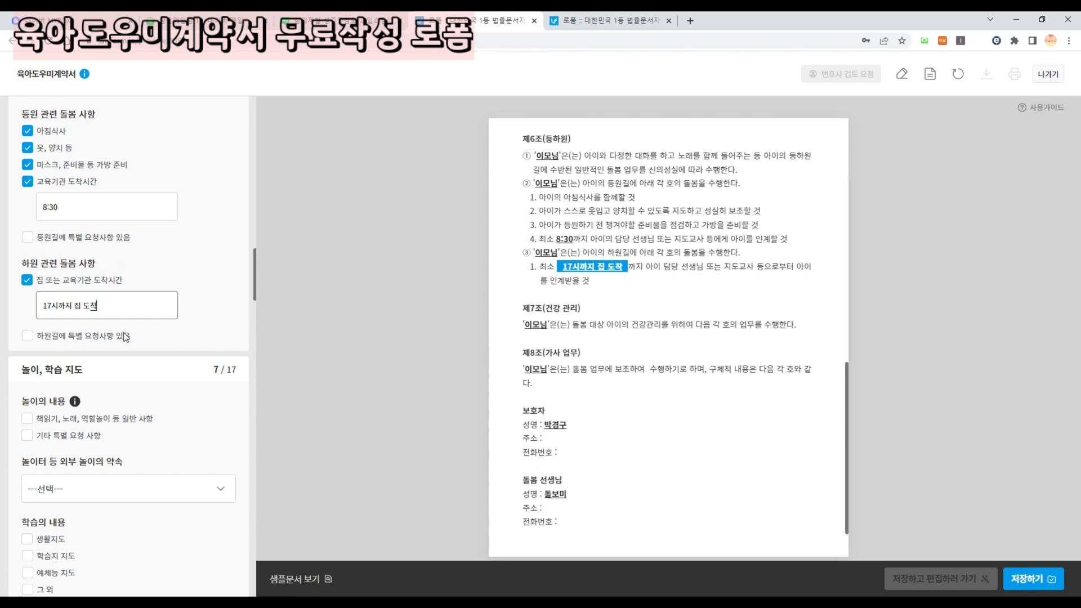
pyautogui.click(113, 314)
pyautogui.click(120, 310)
pyautogui.press('BackSpace')
pyautogui.press('BackSpace')
pyautogui.press('BackSpace')
pyautogui.press('BackSpace')
pyautogui.press('BackSpace')
pyautogui.press('BackSpace')
pyautogui.press('BackSpace')
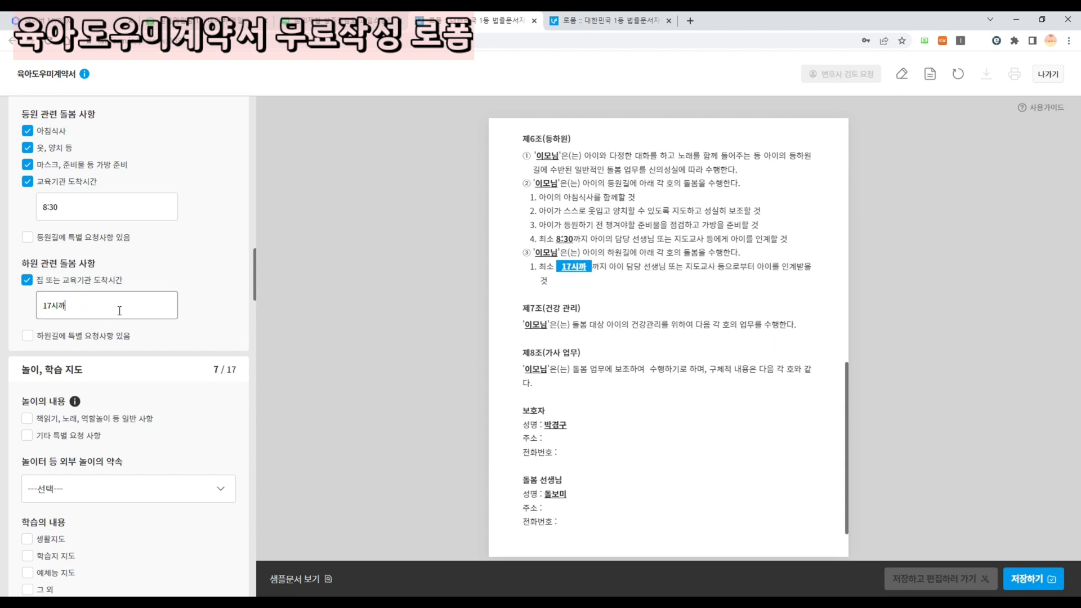
pyautogui.click(236, 341)
pyautogui.scroll(-3, 207, 325)
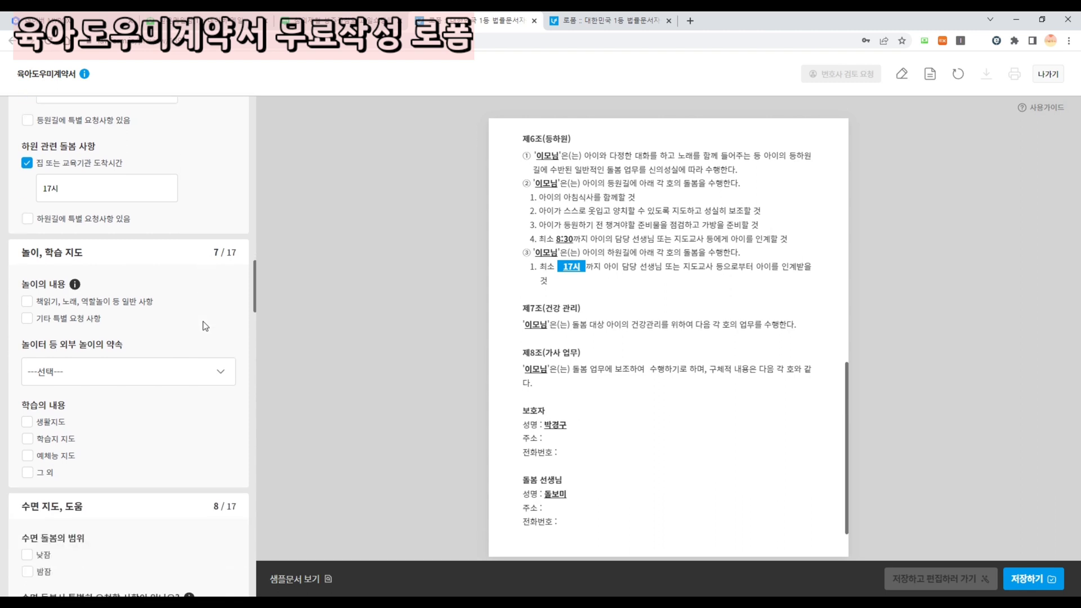
# - Tick 책읽기 play and require 보호자 사전 허락 before outdoor activities
pyautogui.click(49, 254)
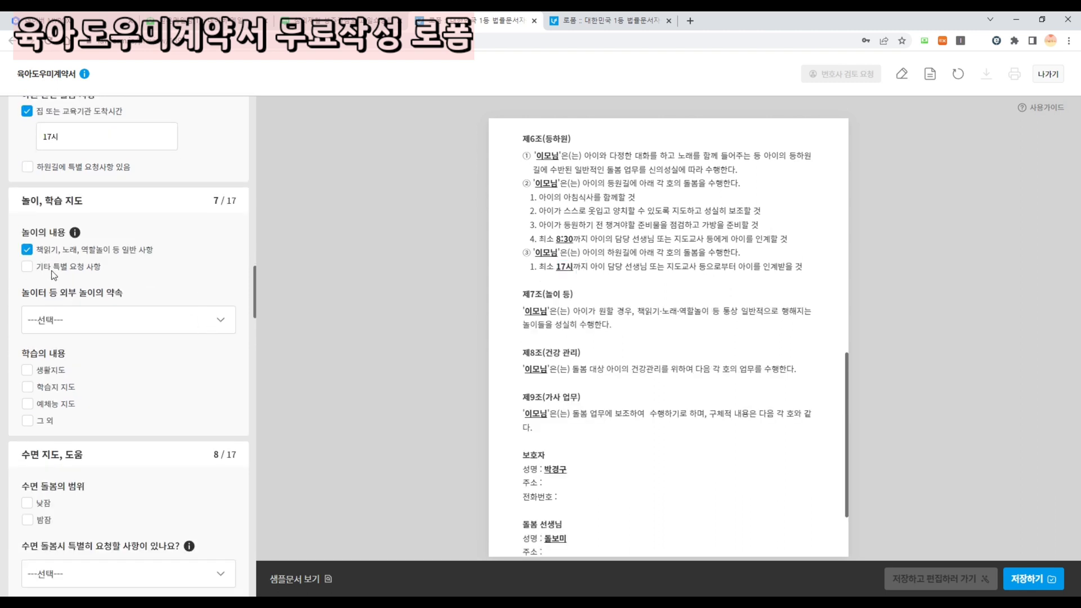
pyautogui.scroll(-1, 54, 276)
pyautogui.click(62, 264)
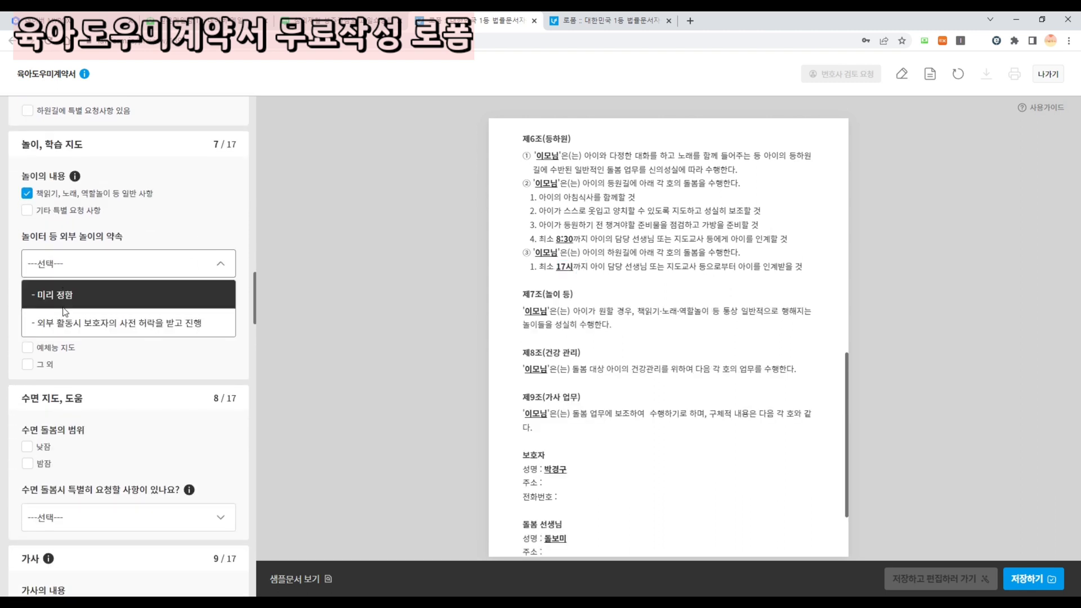
pyautogui.click(66, 327)
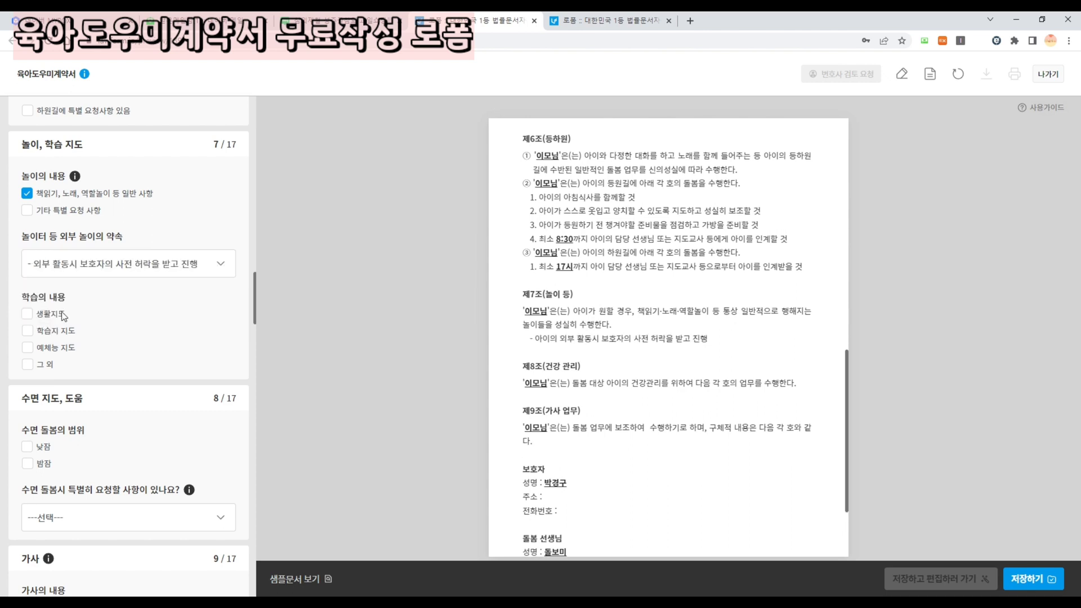
pyautogui.scroll(-1, 67, 304)
pyautogui.scroll(-2, 33, 268)
pyautogui.scroll(1, 30, 217)
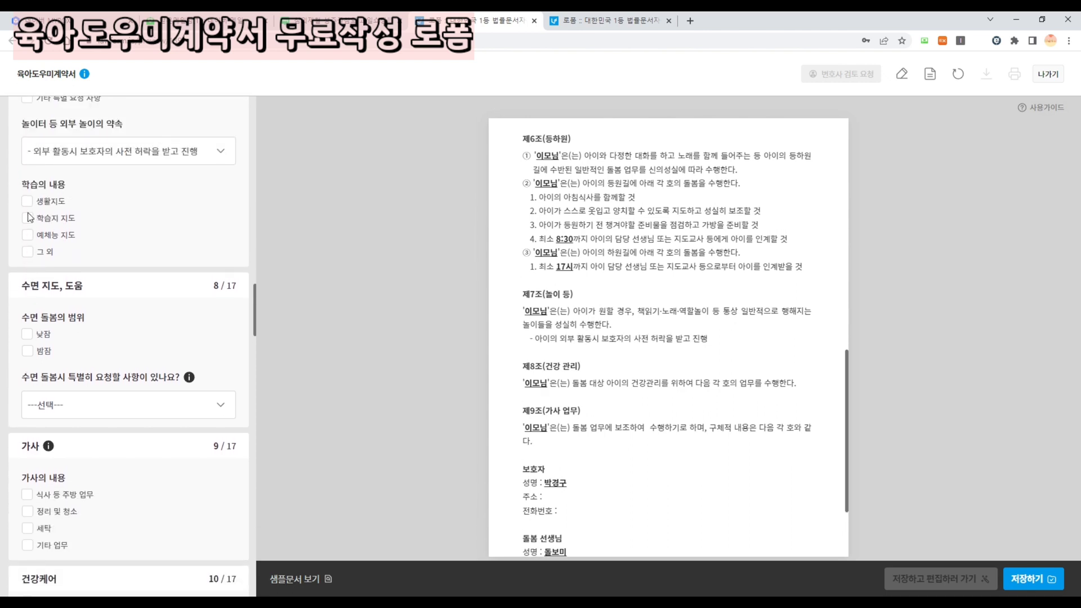
# - Add 생활지도 with 식사예절 교육 and a 14시~15시 daytime nap
pyautogui.click(28, 201)
pyautogui.click(60, 233)
pyautogui.write('식사예절 교')
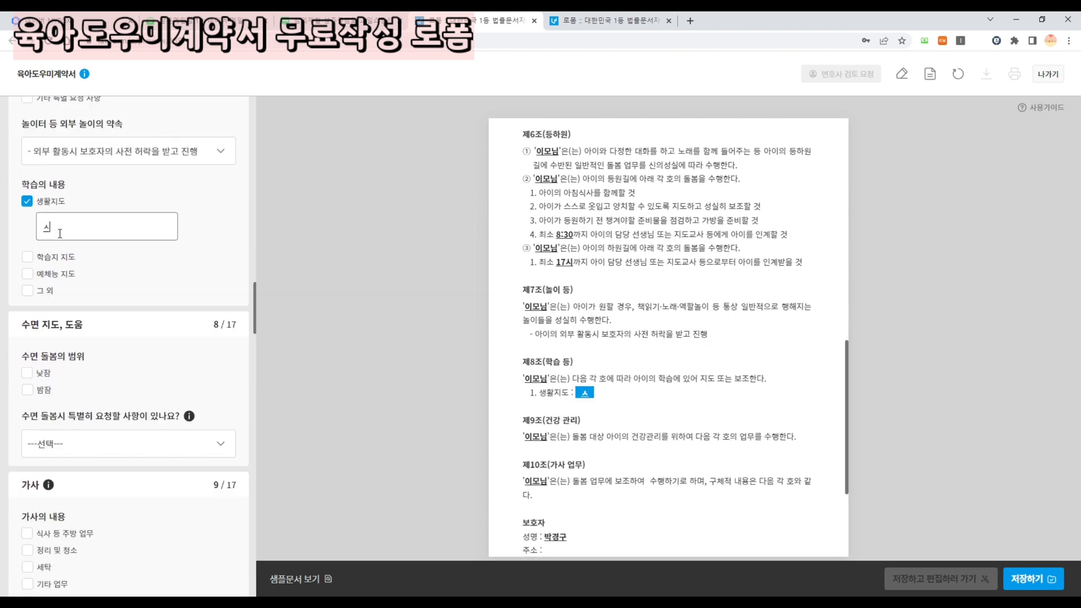
pyautogui.write('육')
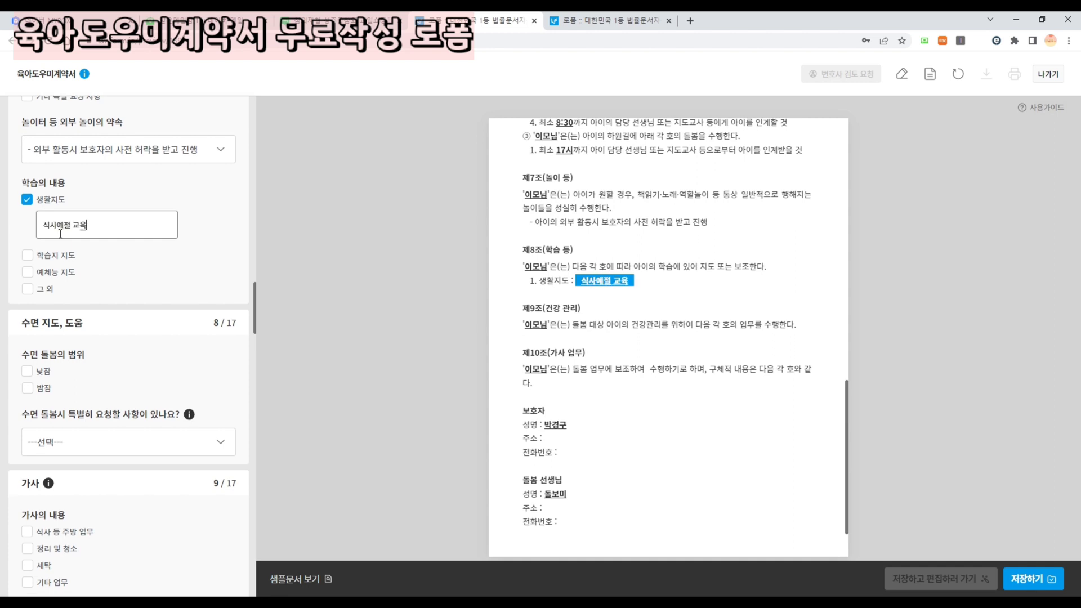
pyautogui.scroll(-1, 60, 233)
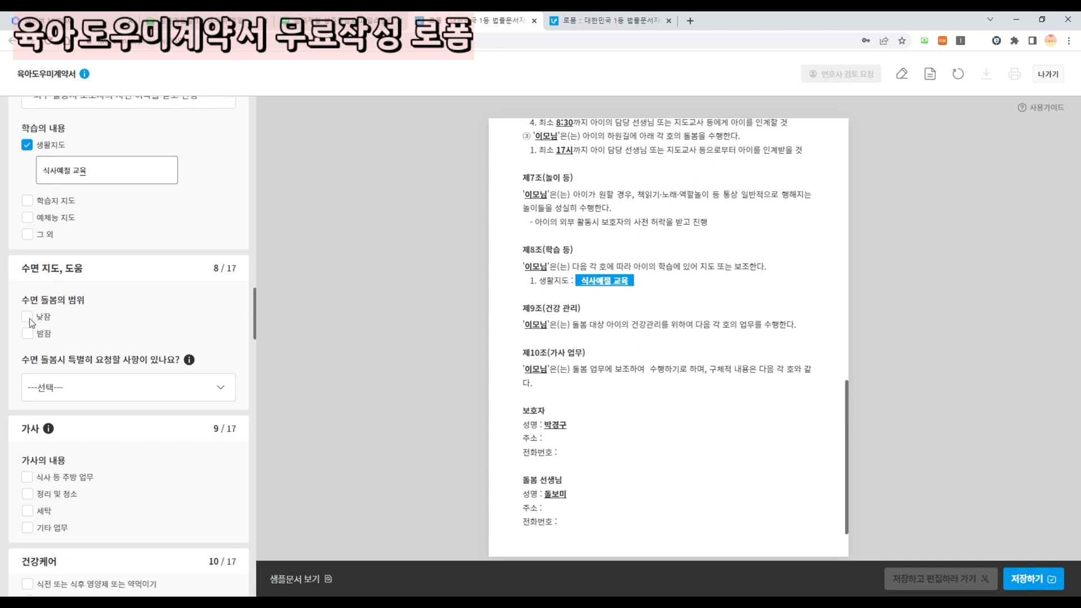
pyautogui.click(28, 318)
pyautogui.click(84, 344)
pyautogui.write('14')
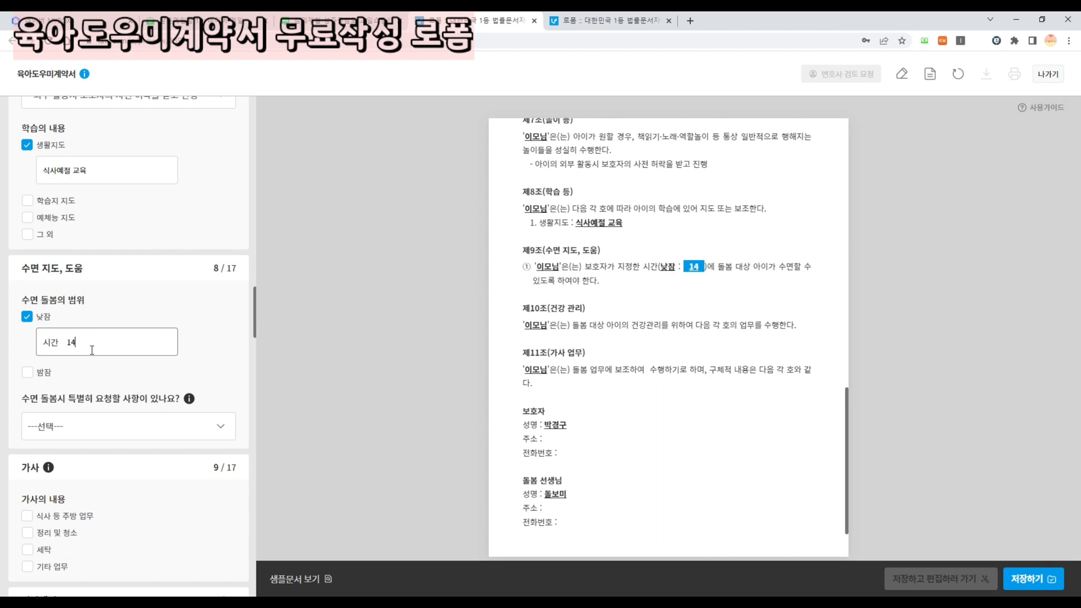
pyautogui.write('시~15시')
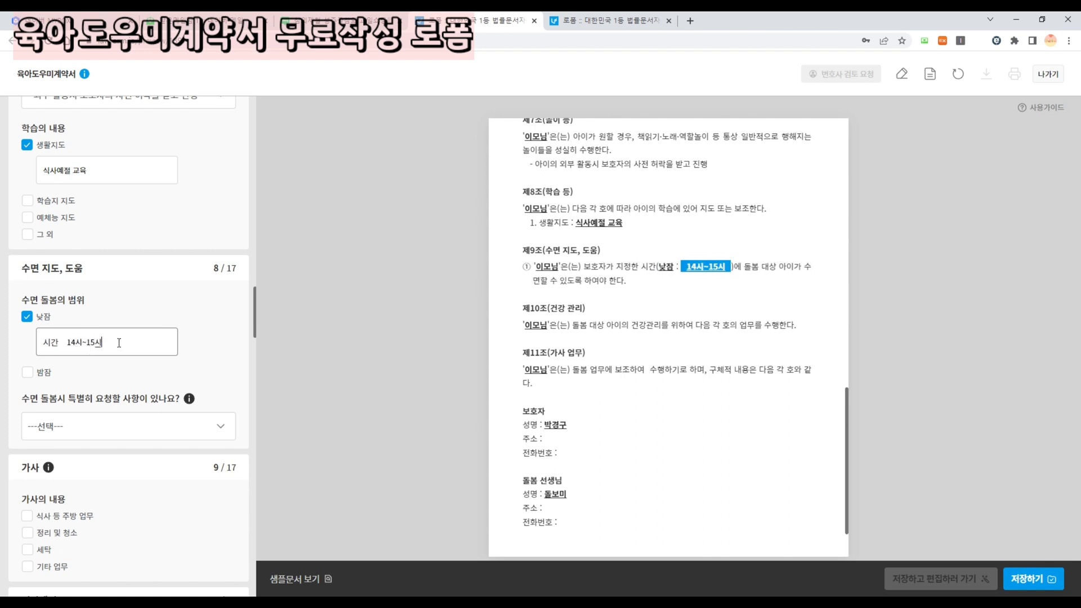
pyautogui.scroll(-3, 119, 343)
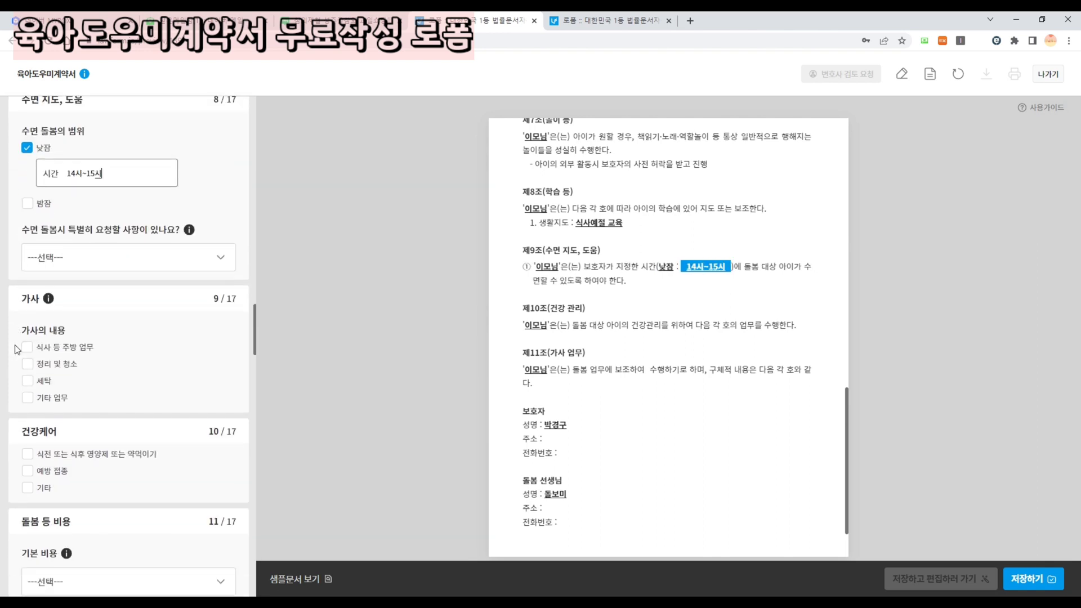
pyautogui.click(85, 258)
pyautogui.click(85, 310)
pyautogui.scroll(-2, 135, 265)
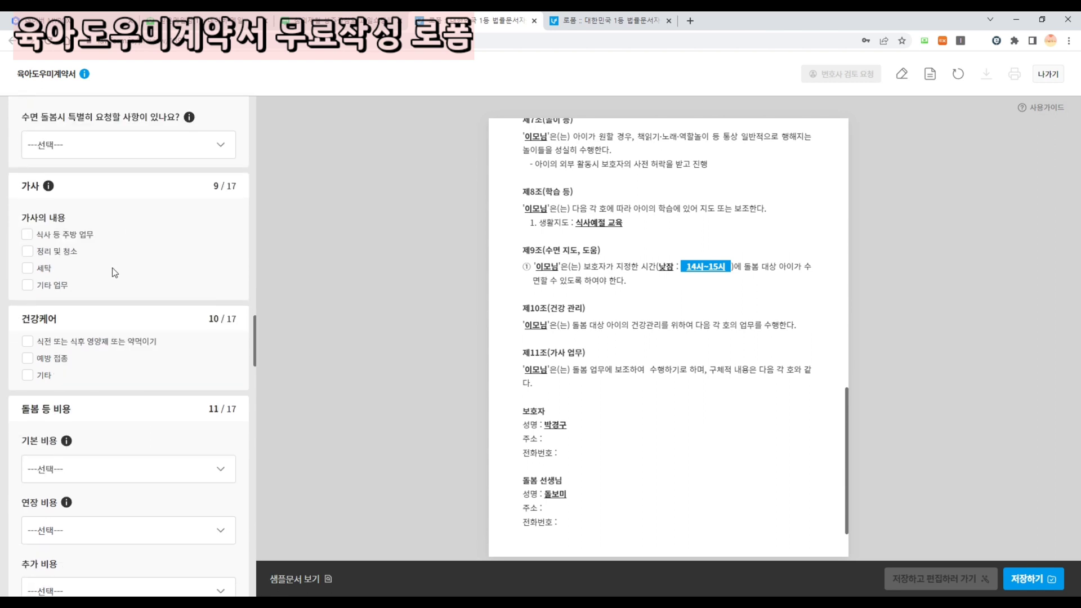
# - Add housework: 가족 식사 준비 및 설거지, 청소기 돌리기 and 아이옷 세탁
pyautogui.click(30, 236)
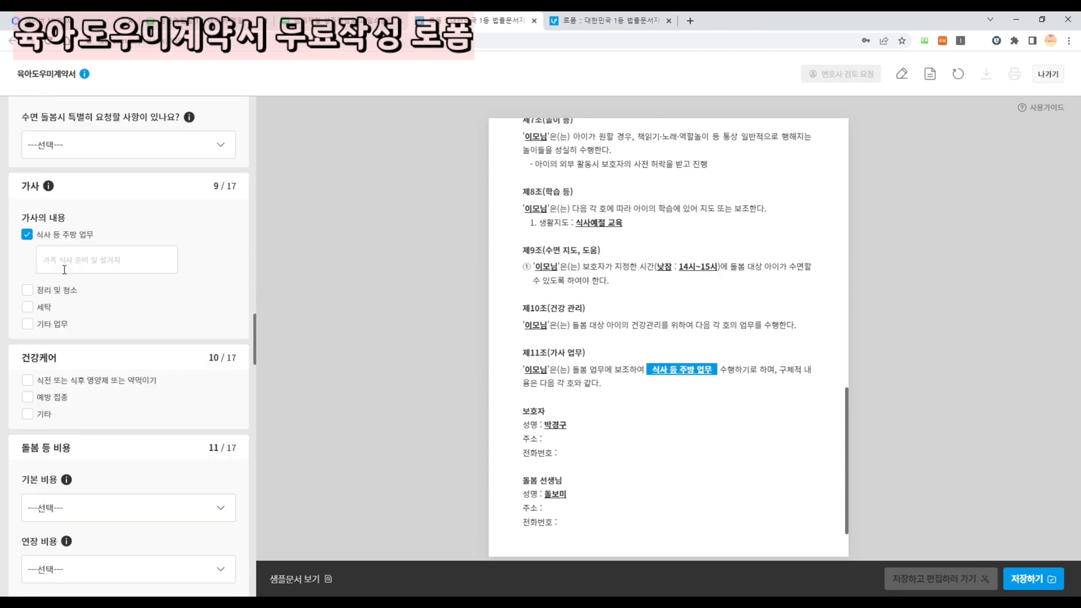
pyautogui.click(64, 270)
pyautogui.write('가족 식사 준')
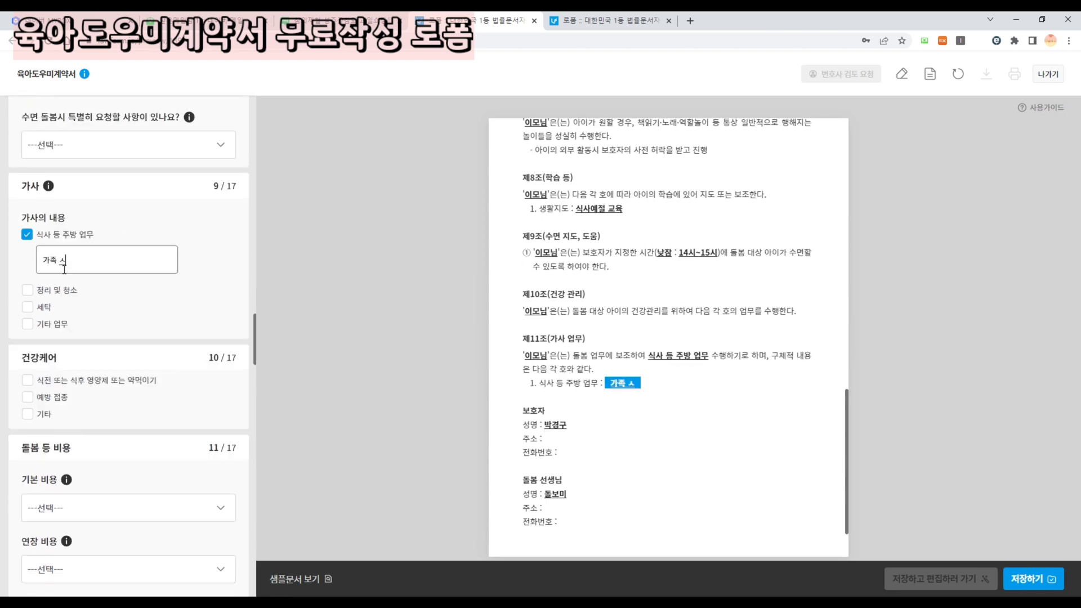
pyautogui.write('비 및 설거지')
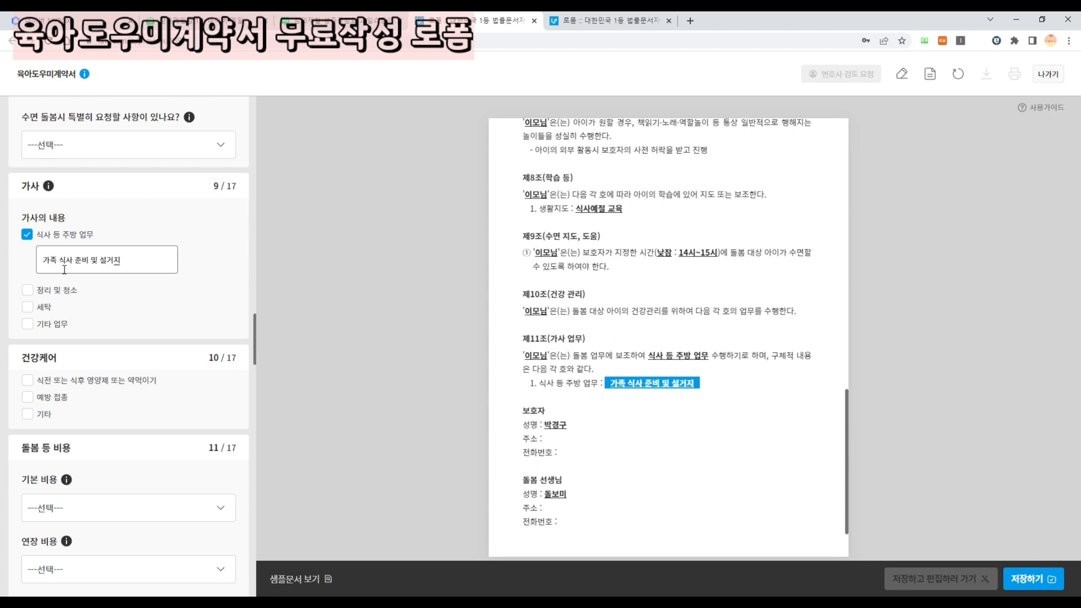
pyautogui.click(48, 290)
pyautogui.click(74, 326)
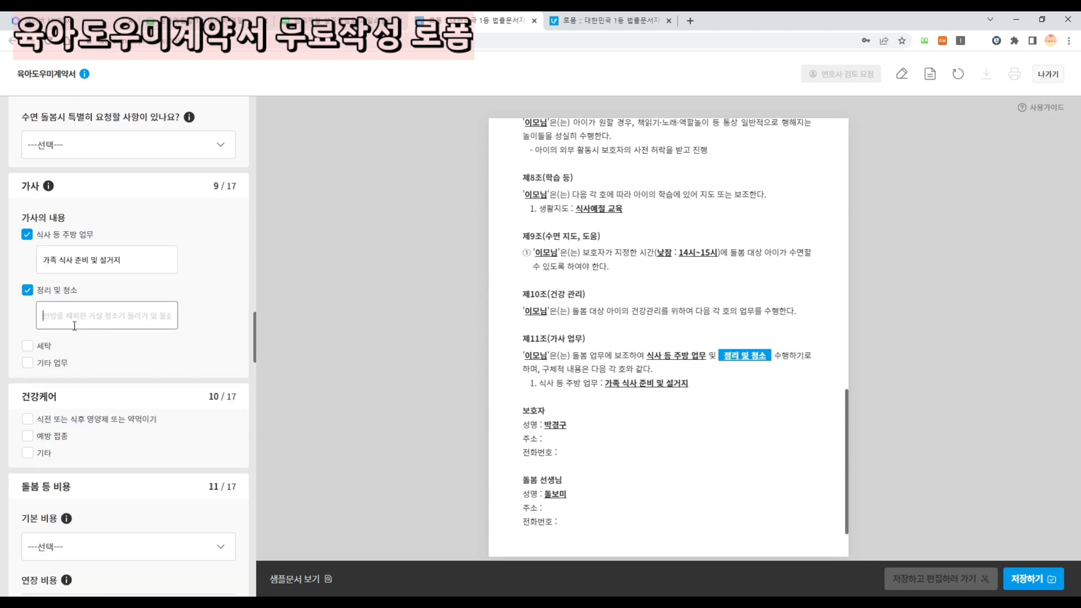
pyautogui.write('청소기 돌리')
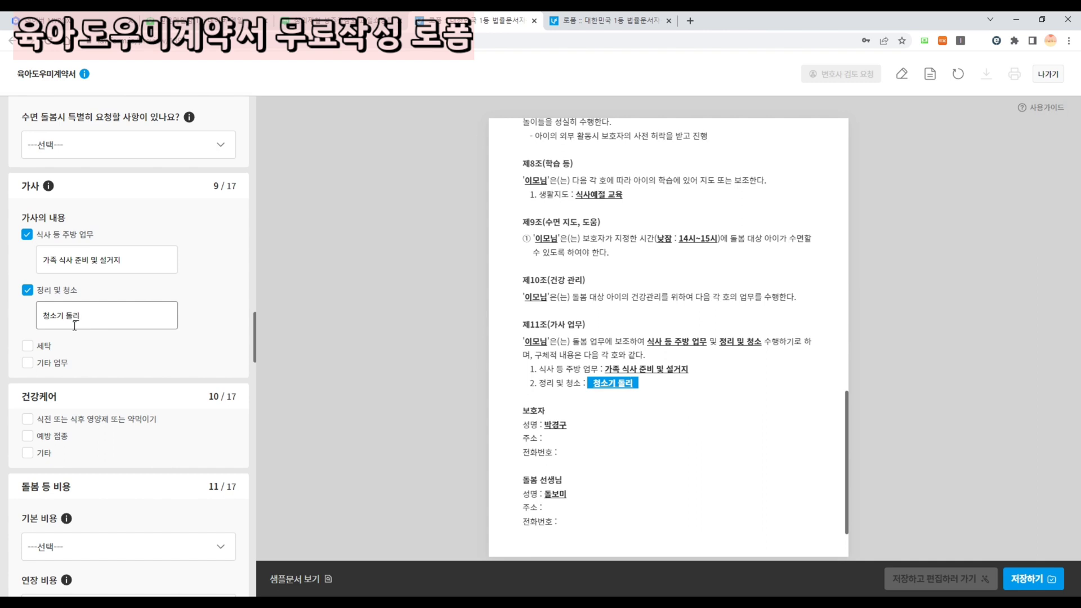
pyautogui.write('기')
pyautogui.click(27, 346)
pyautogui.click(67, 372)
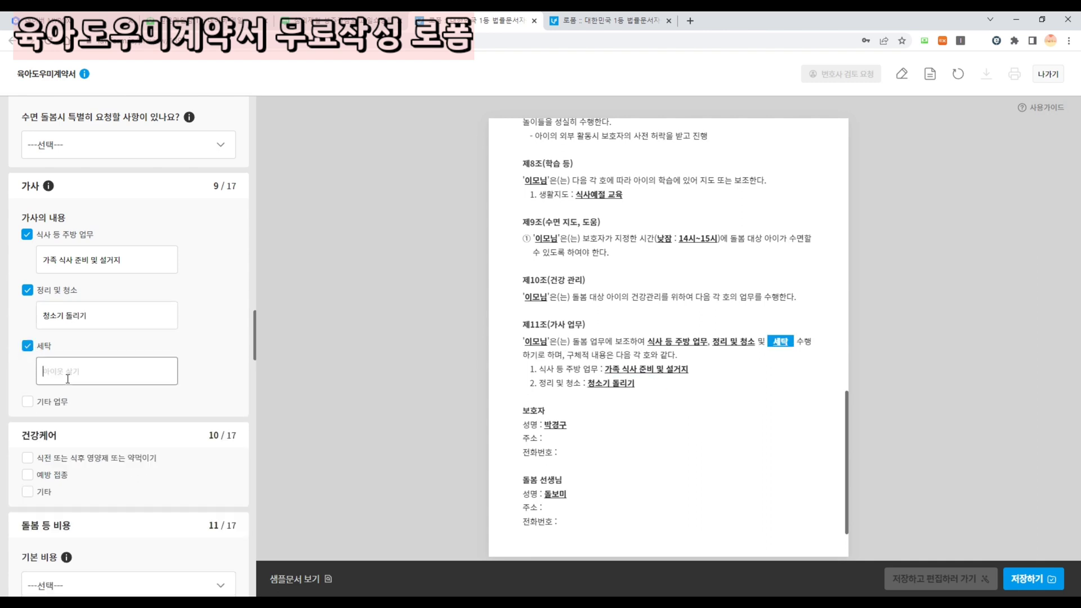
pyautogui.write('아이옷 세탁')
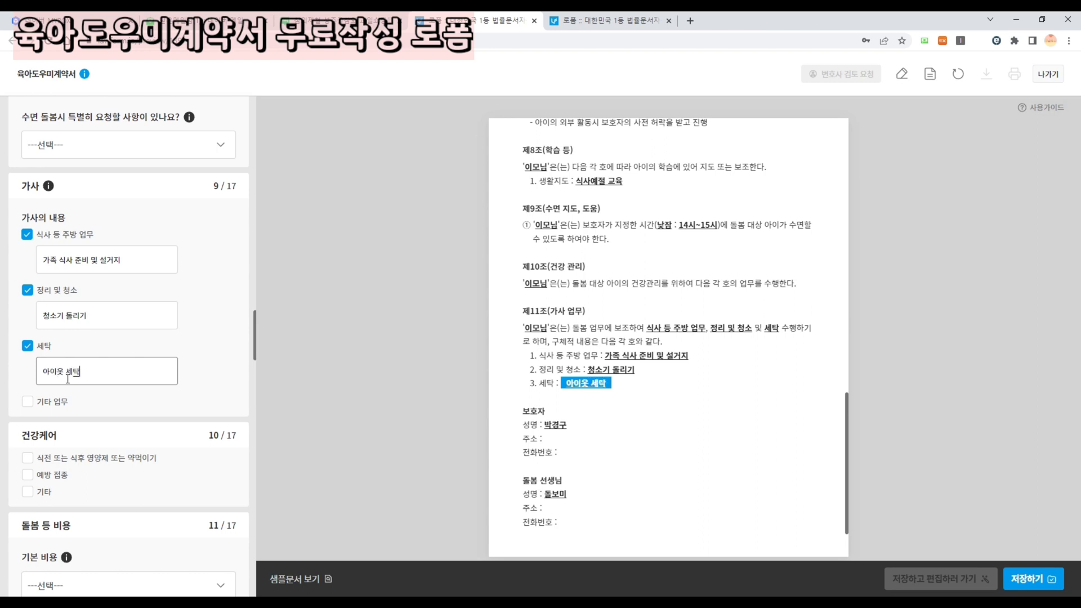
pyautogui.scroll(-3, 68, 379)
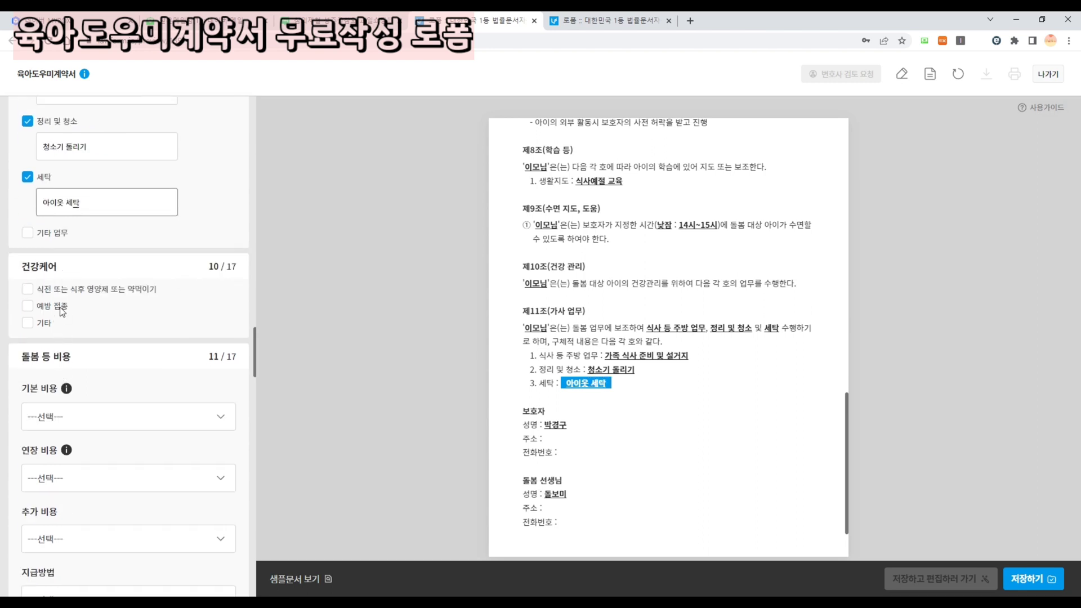
pyautogui.scroll(-3, 34, 313)
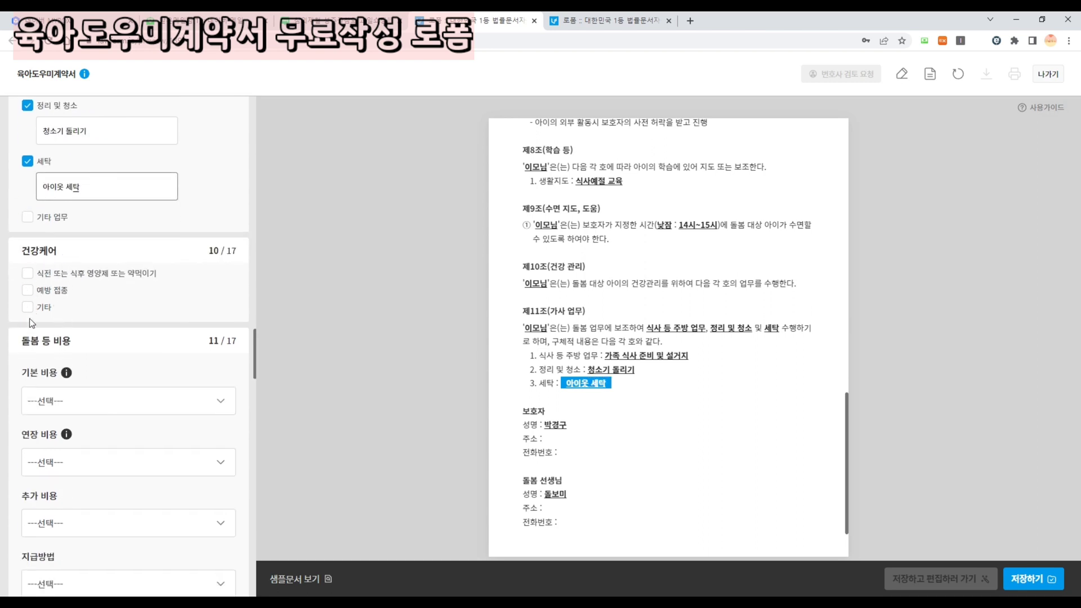
# - Set basic pay to a monthly salary of 1,500,000원
pyautogui.scroll(1, 62, 259)
pyautogui.click(59, 317)
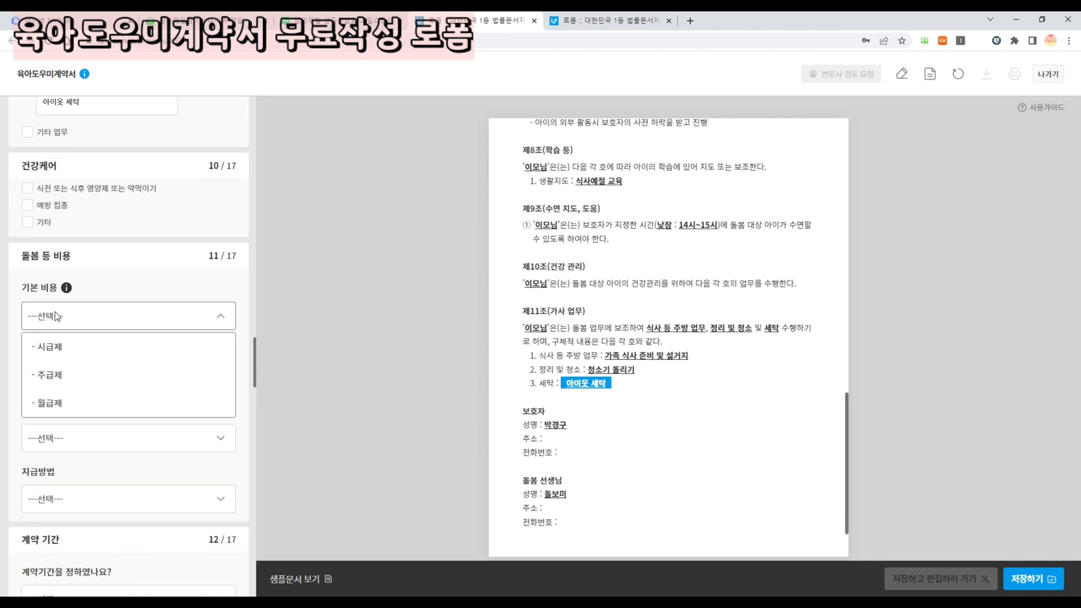
pyautogui.click(63, 410)
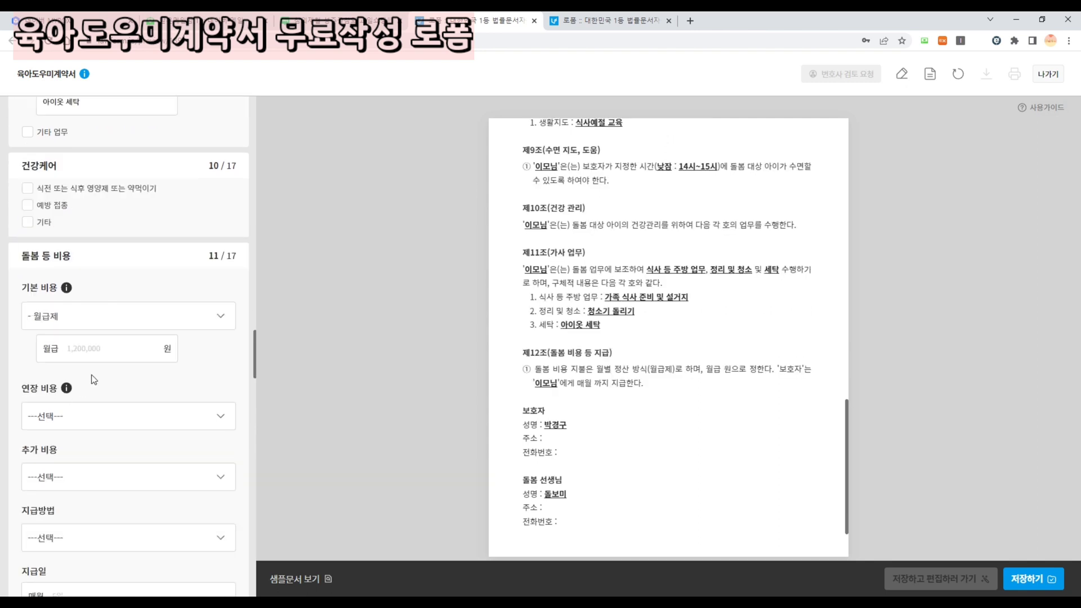
pyautogui.scroll(-2, 90, 360)
pyautogui.click(89, 244)
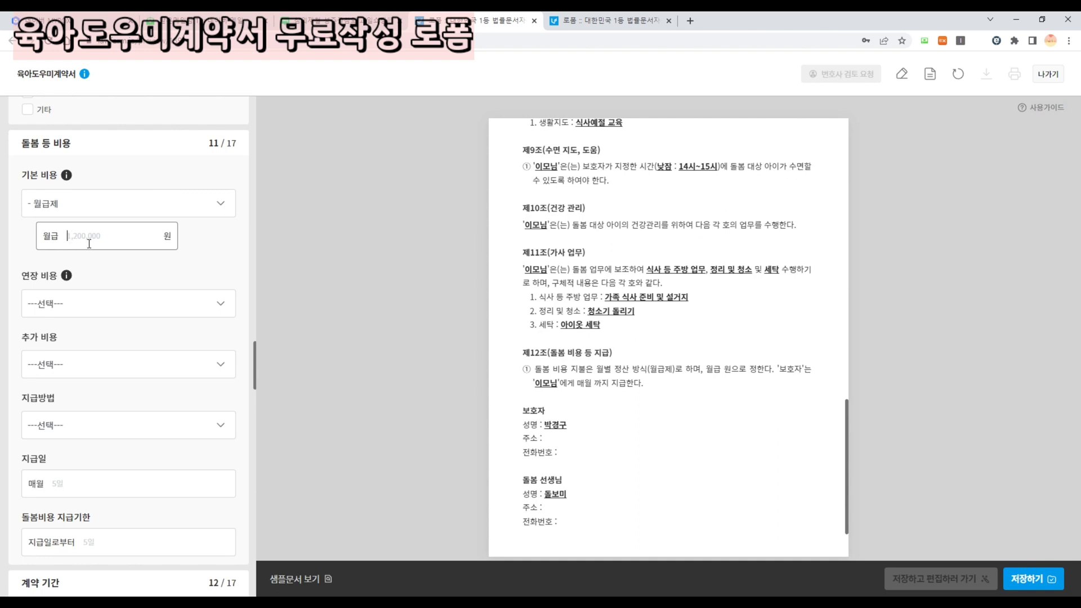
pyautogui.write('15000000')
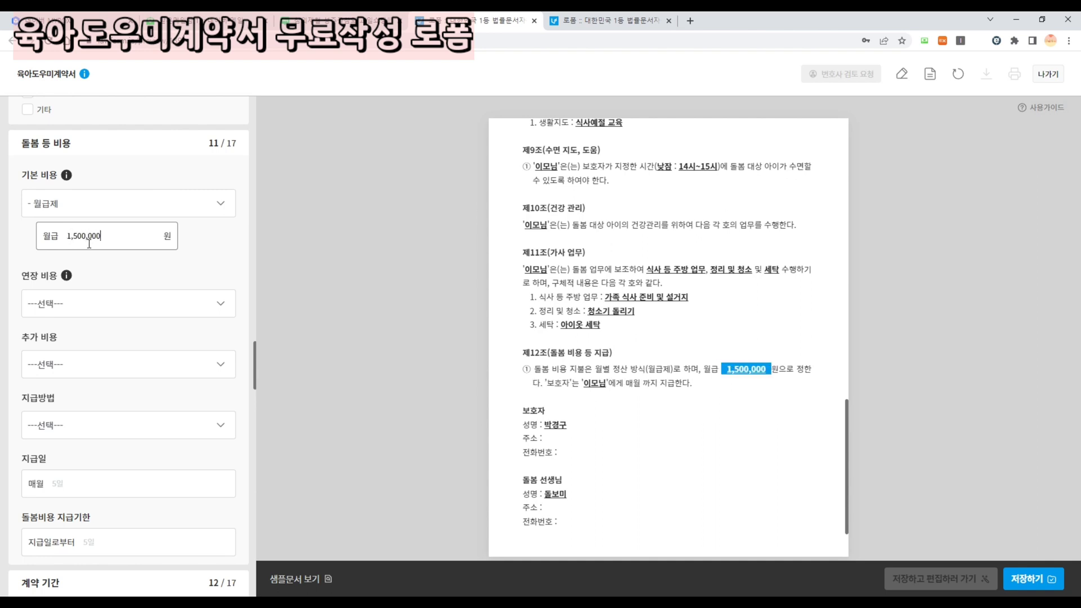
pyautogui.press('BackSpace')
# - Pay overtime per the Labor Standards Act and extra pay at discretion as situations arise
pyautogui.click(52, 304)
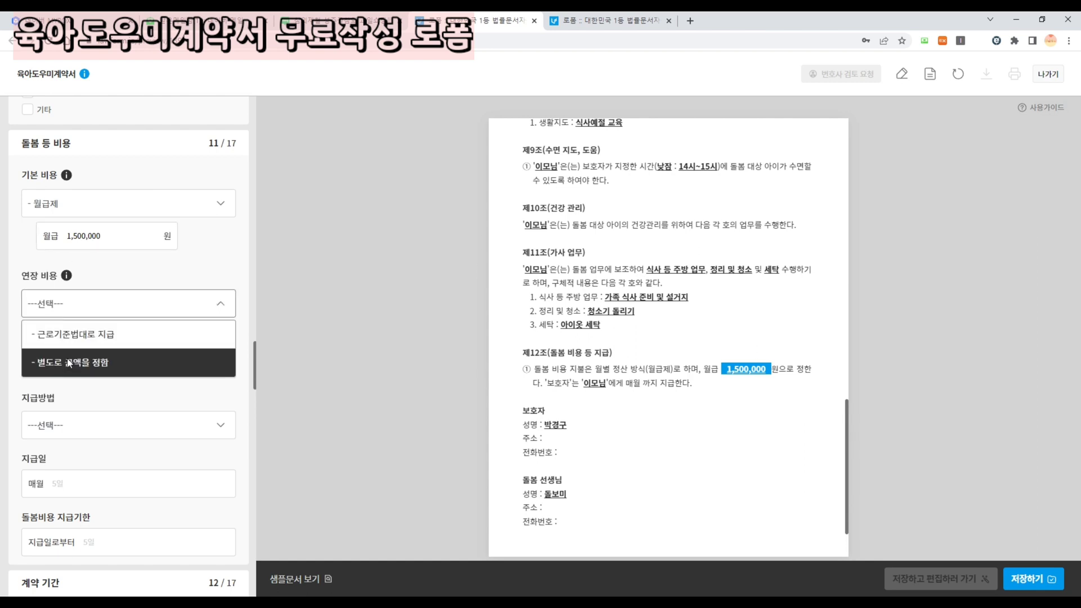
pyautogui.click(74, 349)
pyautogui.click(63, 367)
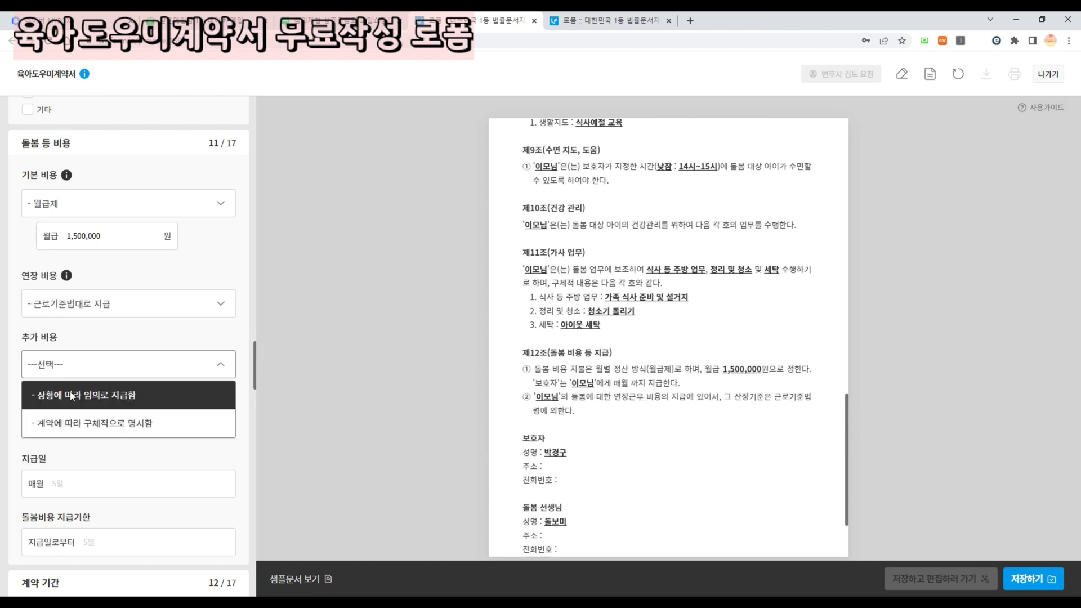
pyautogui.click(77, 403)
# - Choose bank transfer (계좌이체) as the payment method
pyautogui.scroll(-1, 64, 380)
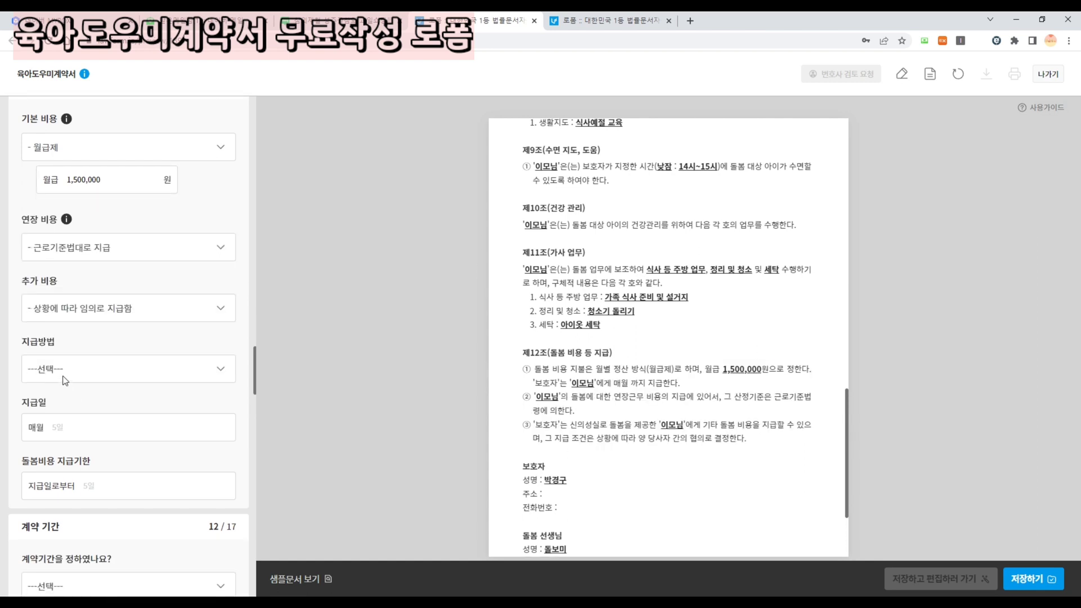
pyautogui.click(64, 380)
pyautogui.click(72, 415)
pyautogui.scroll(-3, 73, 394)
# - Enter bank 돌봄은행, the account number and the account holder for the transfer
pyautogui.click(102, 237)
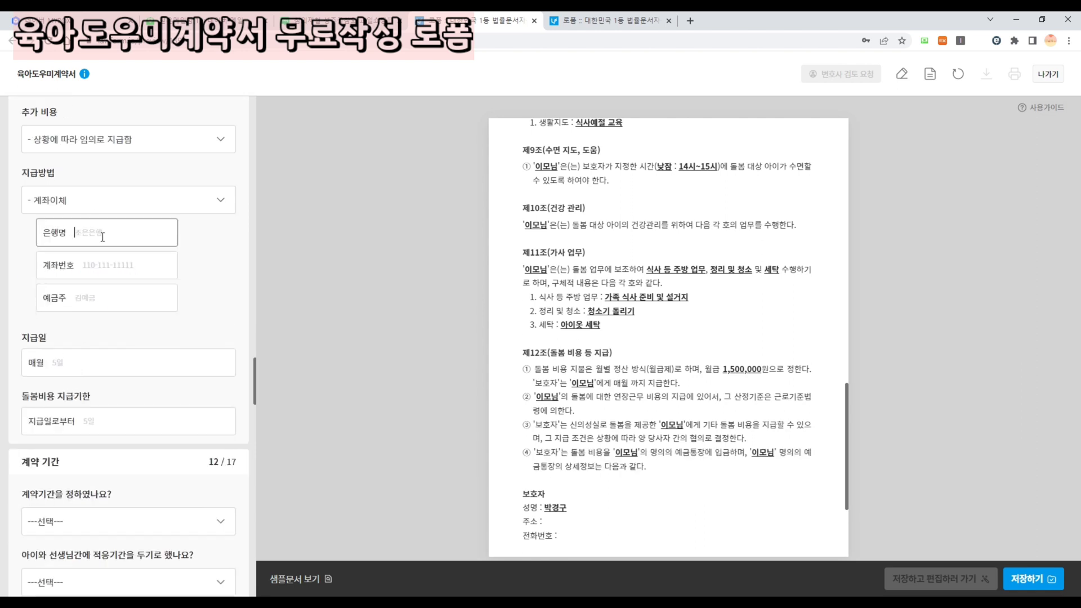
pyautogui.write('돌보미')
pyautogui.press('Tab')
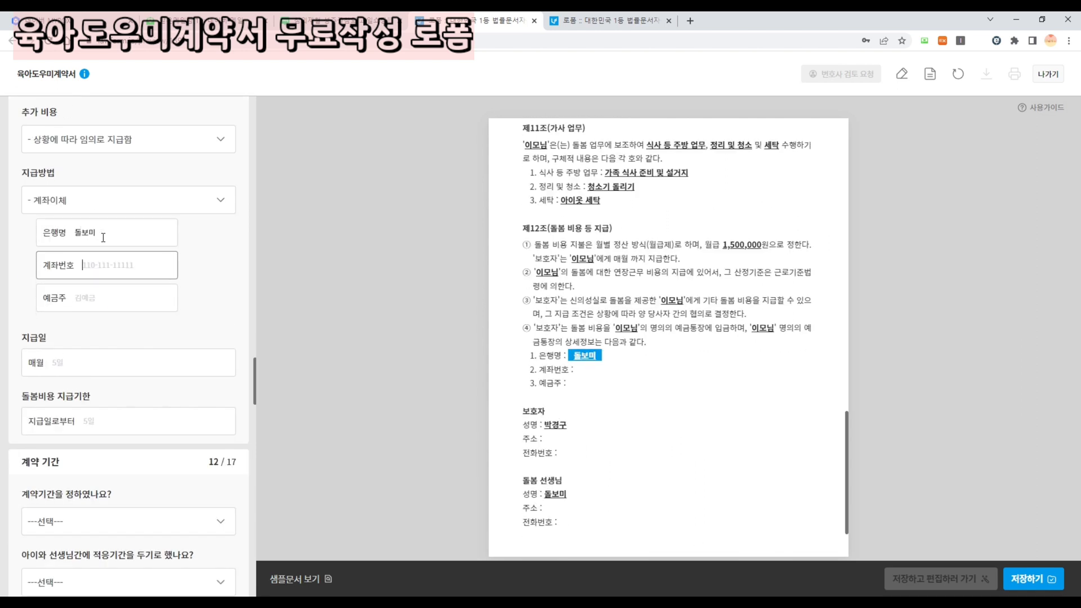
pyautogui.write('1101111111')
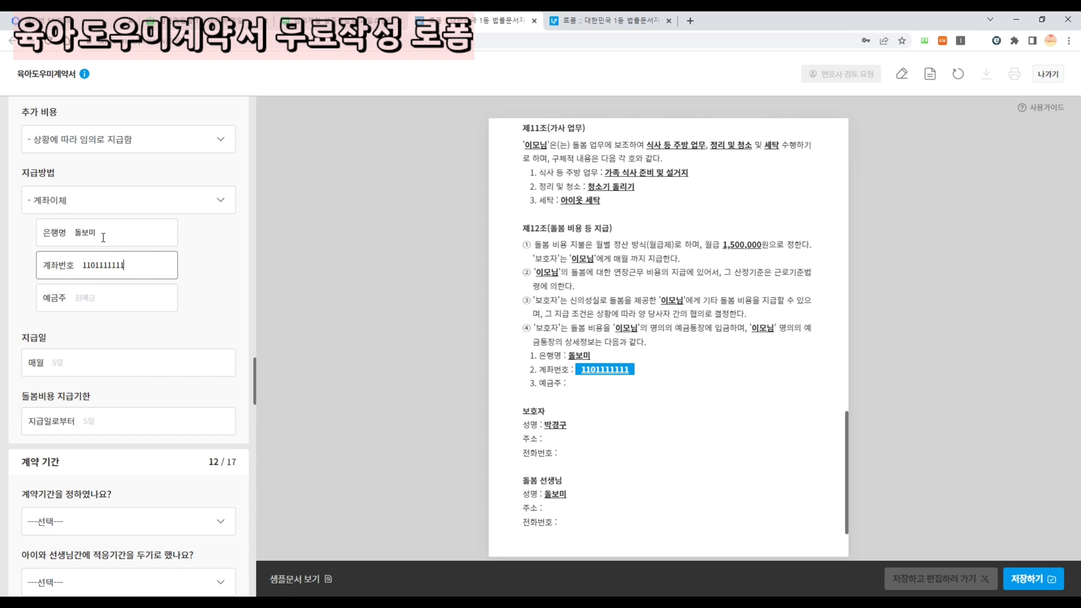
pyautogui.click(113, 307)
pyautogui.write('돌보미')
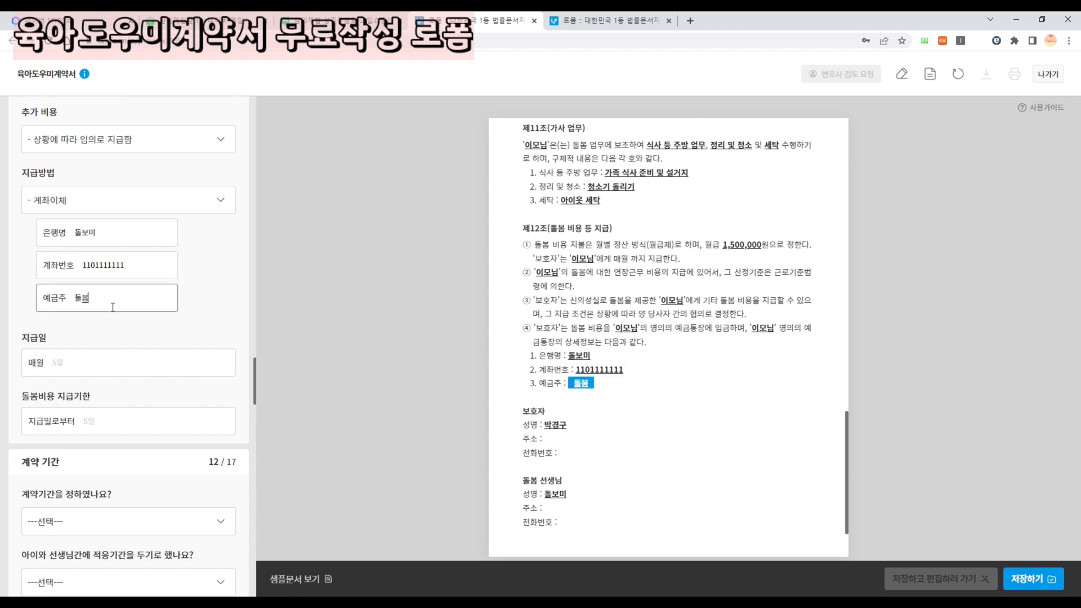
pyautogui.click(107, 237)
pyautogui.press('BackSpace')
pyautogui.press('BackSpace')
pyautogui.write('봄은행')
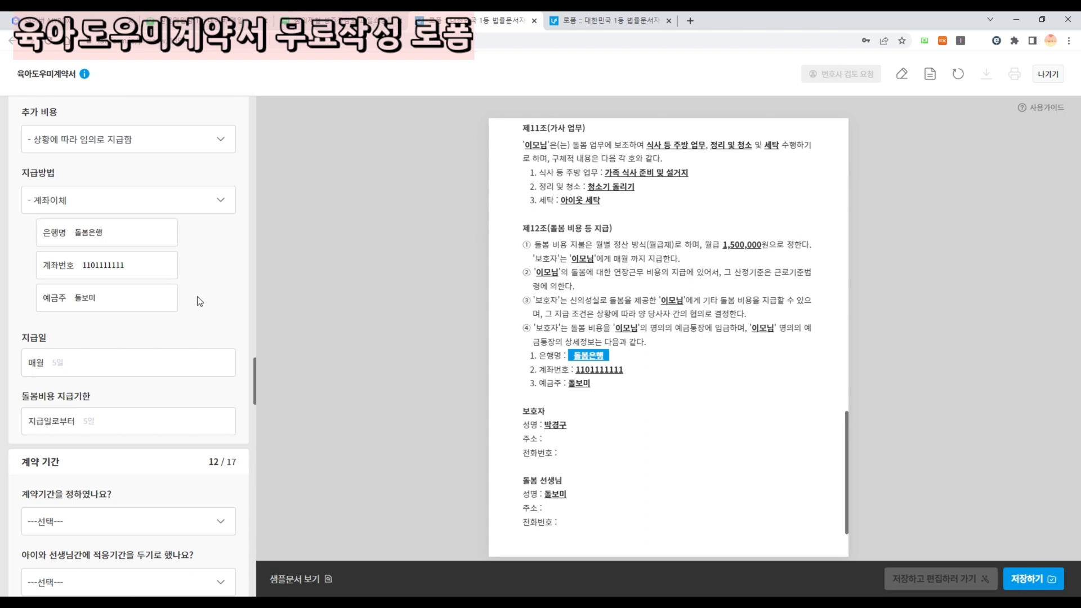
# - Set the pay day to 매월 말일 and the overdue limit to 5일
pyautogui.scroll(-2, 192, 297)
pyautogui.click(148, 259)
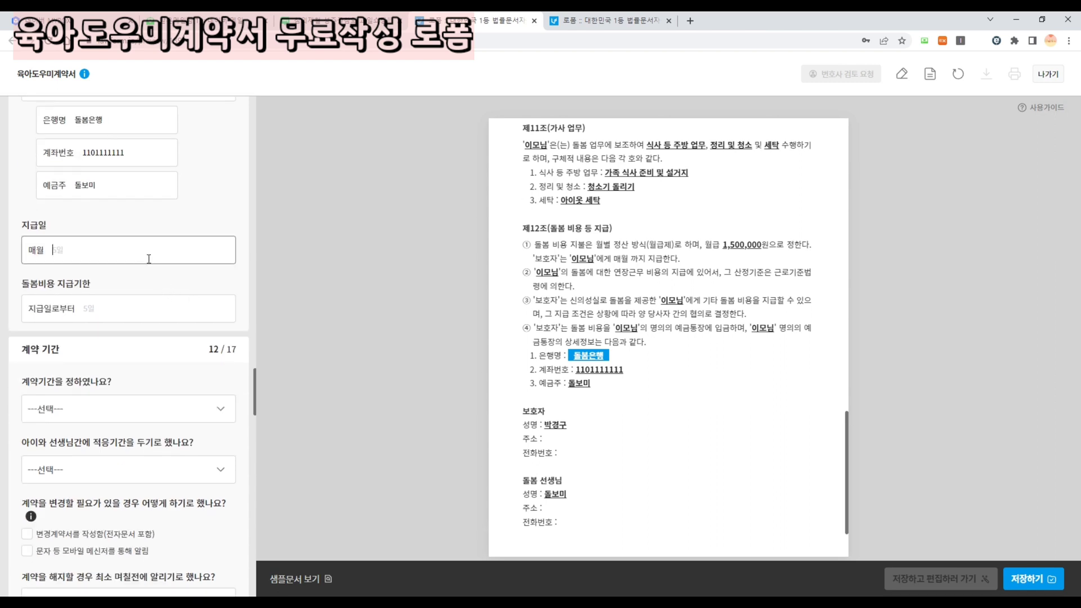
pyautogui.write('말일')
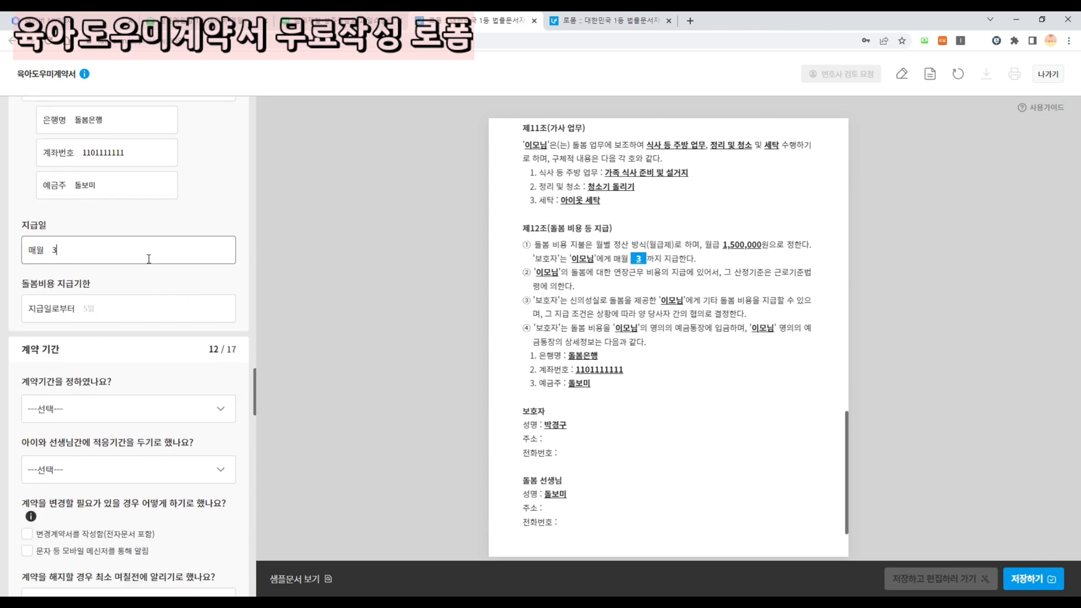
pyautogui.click(136, 312)
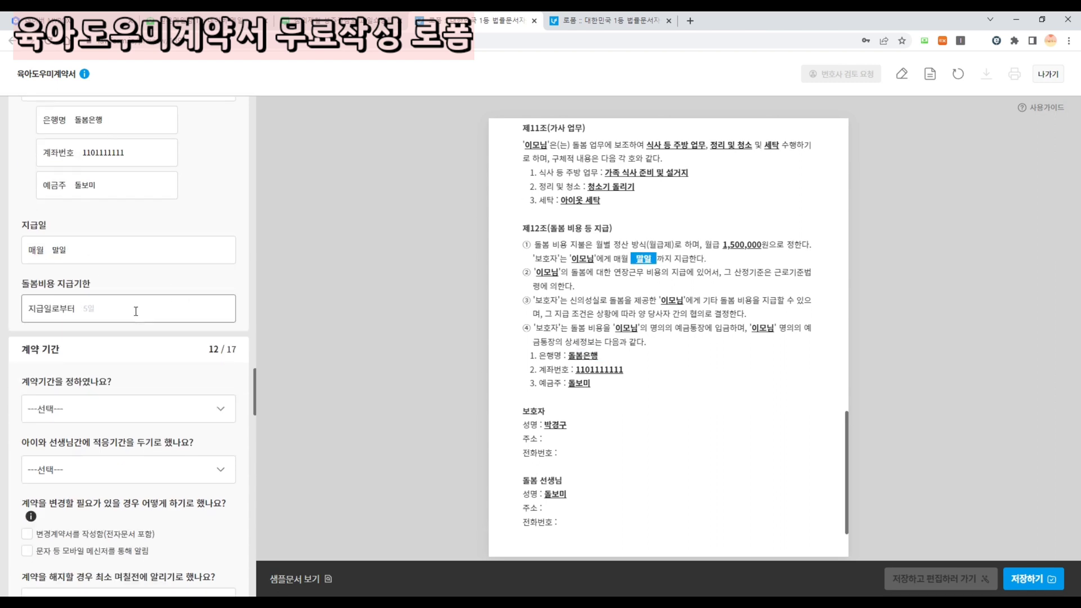
pyautogui.write('5일')
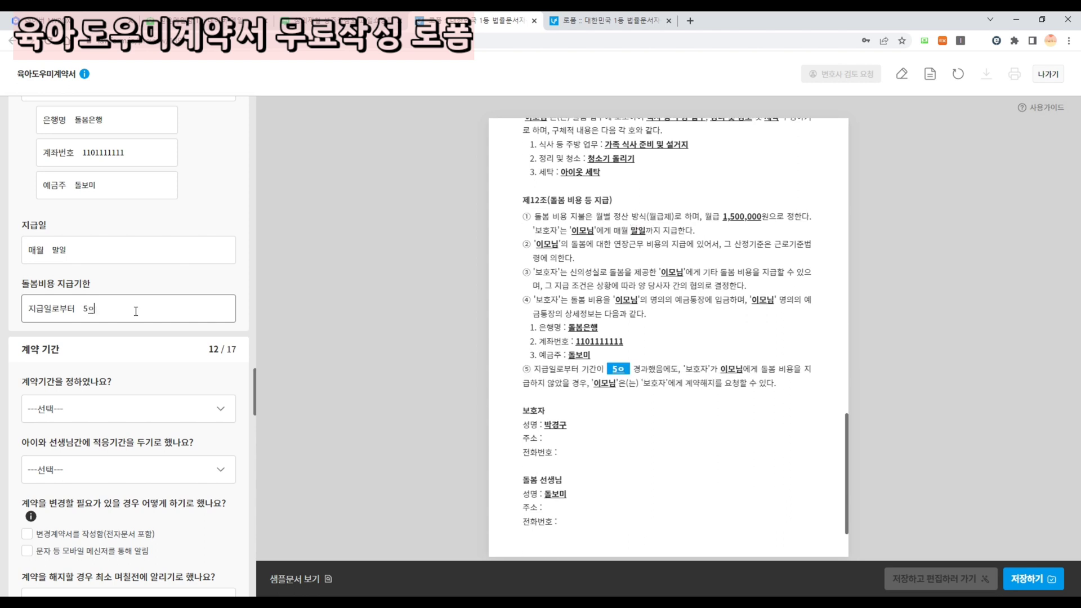
pyautogui.scroll(-3, 136, 309)
# - Set a fixed contract period from 2022. 4. 1. until 초등학교 입학 전까지
pyautogui.click(77, 252)
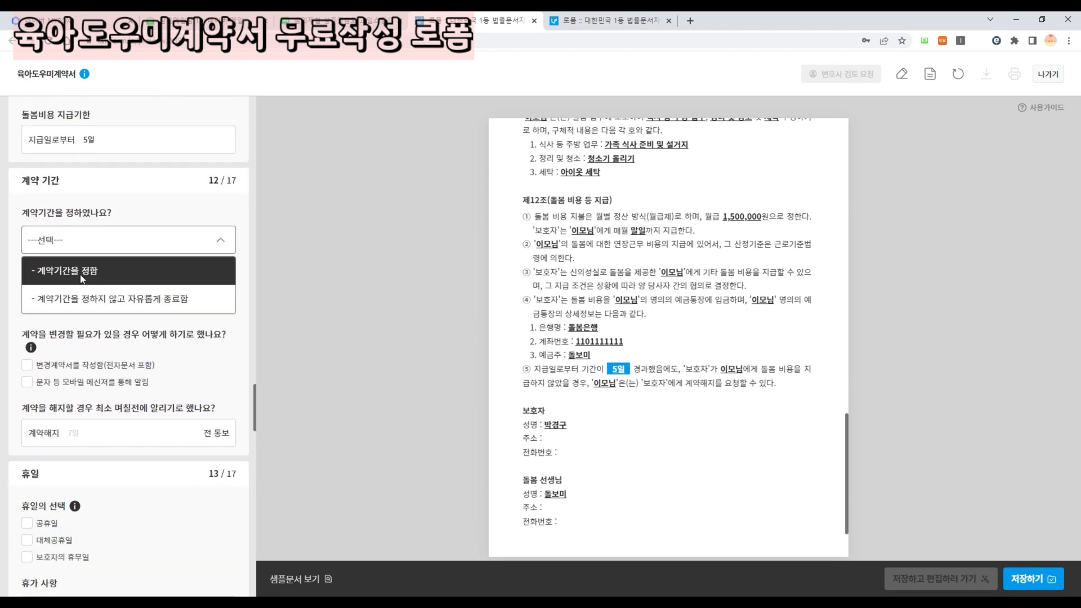
pyautogui.click(68, 271)
pyautogui.click(76, 299)
pyautogui.click(171, 330)
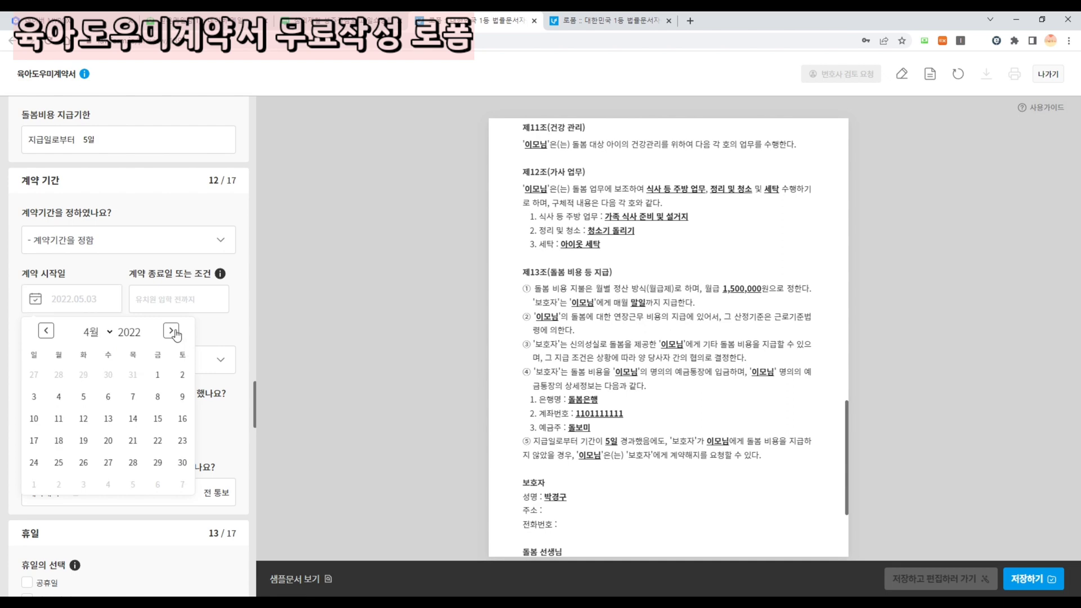
pyautogui.click(158, 375)
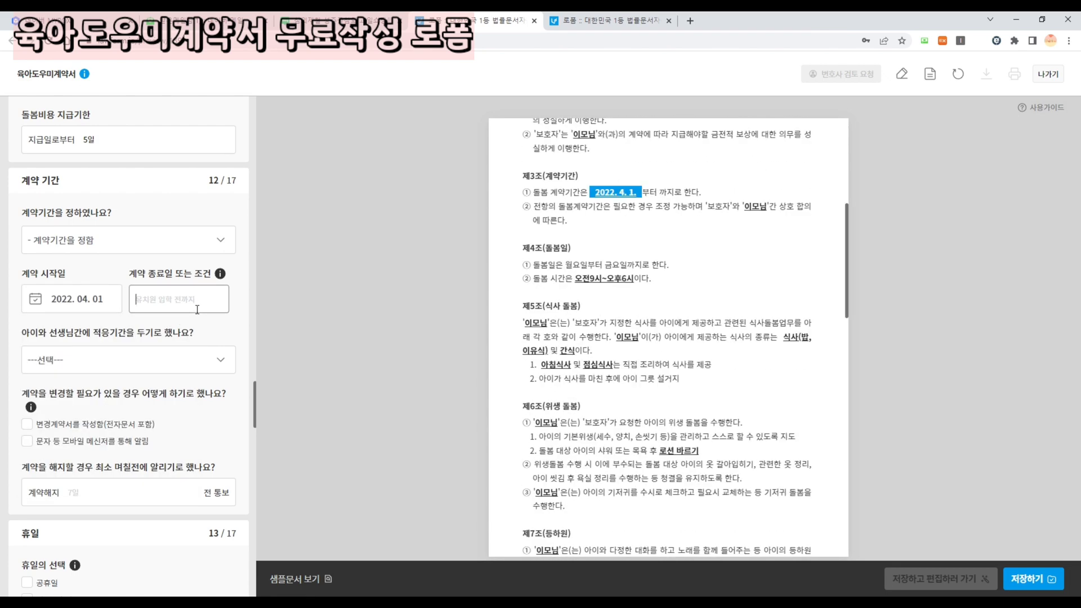
pyautogui.write('초등학교 입학 전')
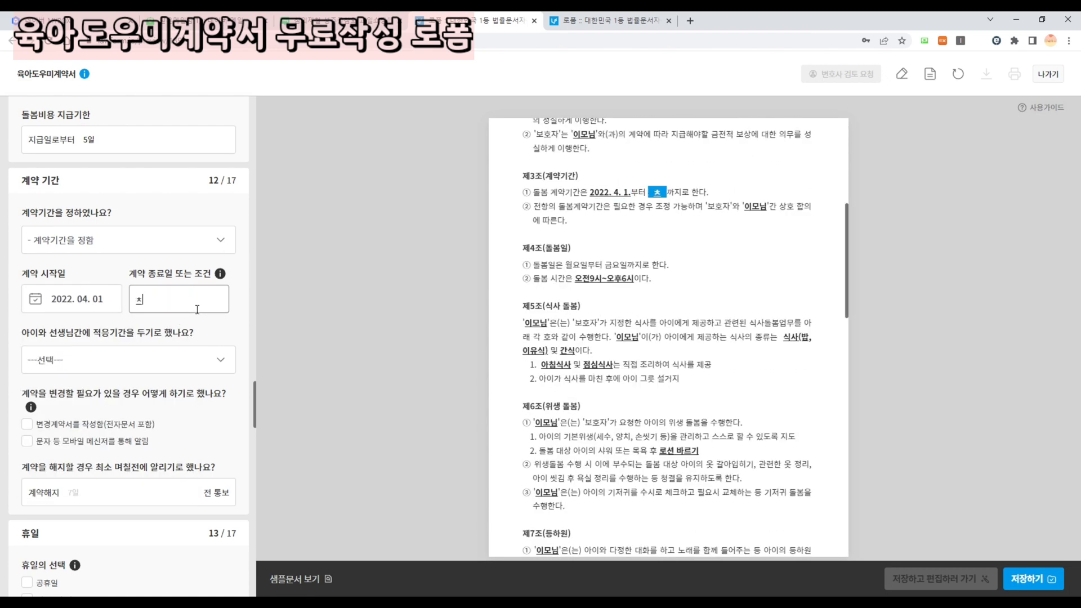
pyautogui.write('까지')
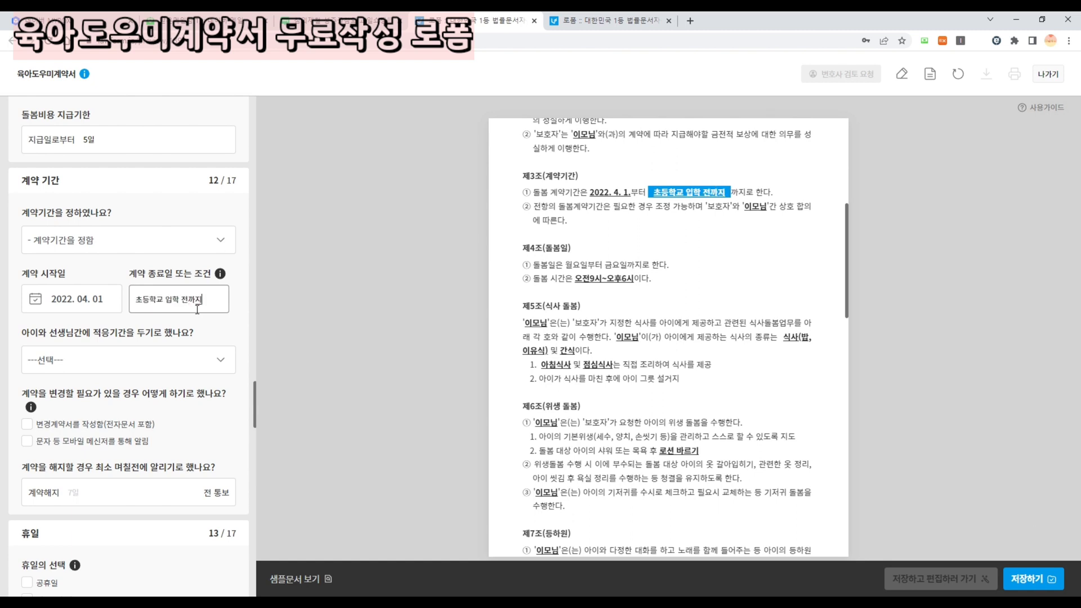
# - Add an adaptation period of 일주일
pyautogui.click(82, 366)
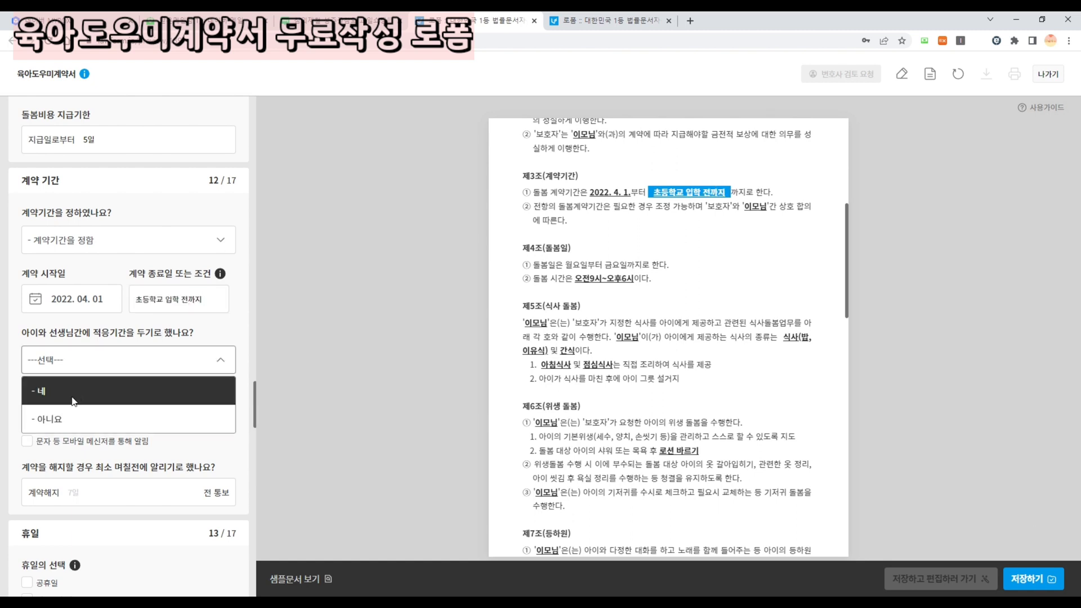
pyautogui.click(74, 401)
pyautogui.click(90, 397)
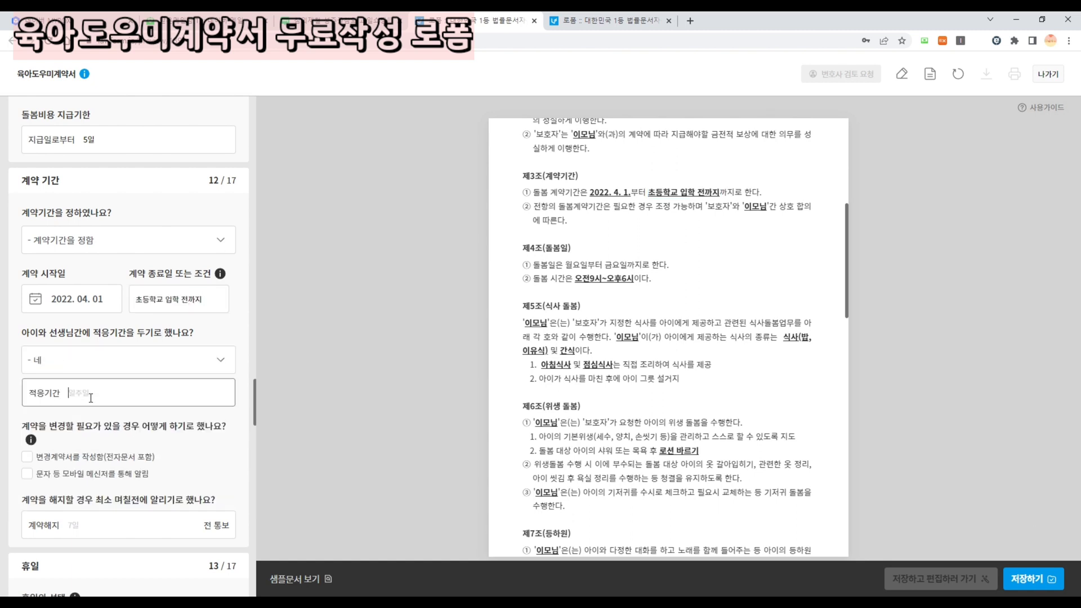
pyautogui.write('일주일')
# - Require written amendments for changes and a 30일 termination notice
pyautogui.scroll(-3, 69, 265)
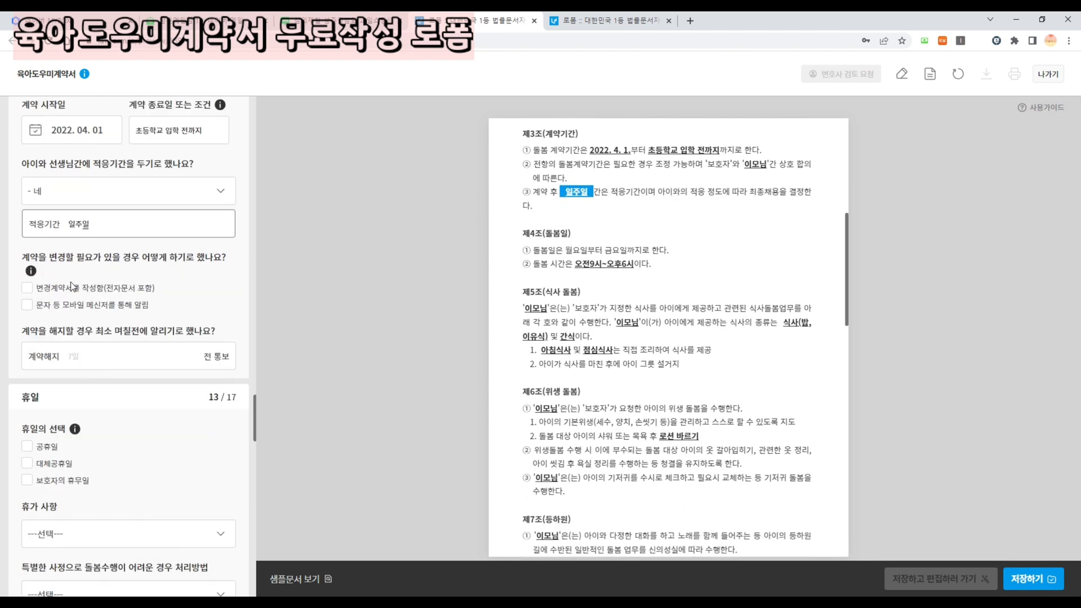
pyautogui.click(63, 294)
pyautogui.scroll(-2, 87, 291)
pyautogui.click(97, 246)
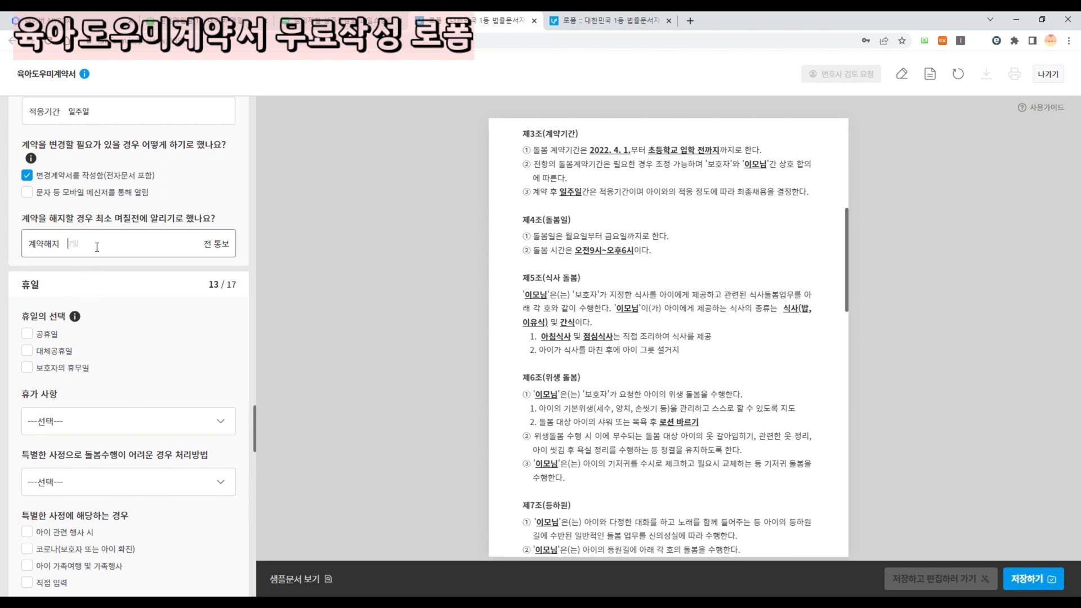
pyautogui.write('30일')
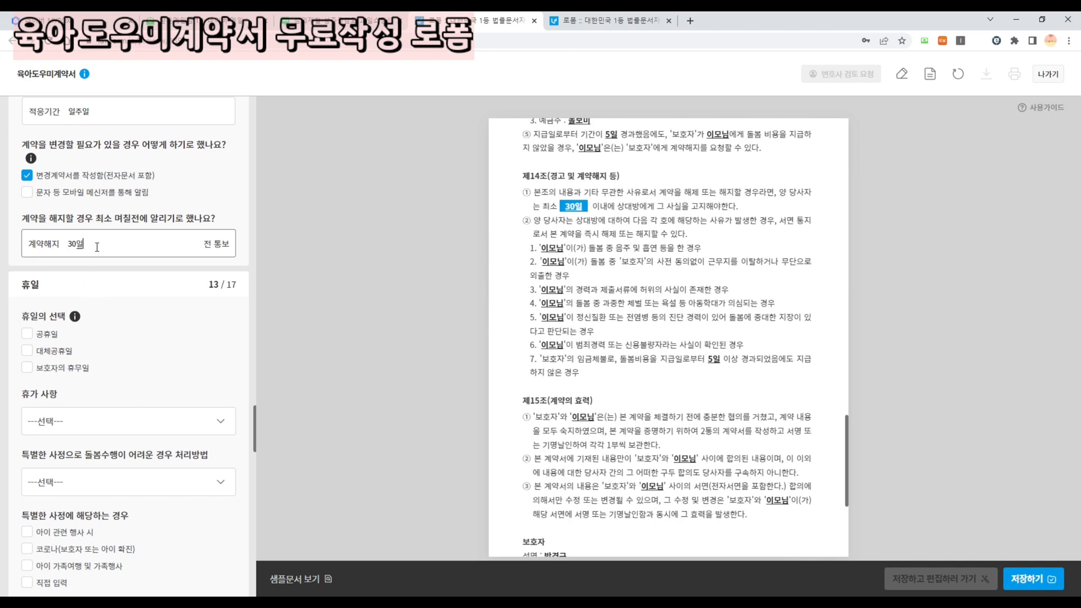
pyautogui.click(329, 303)
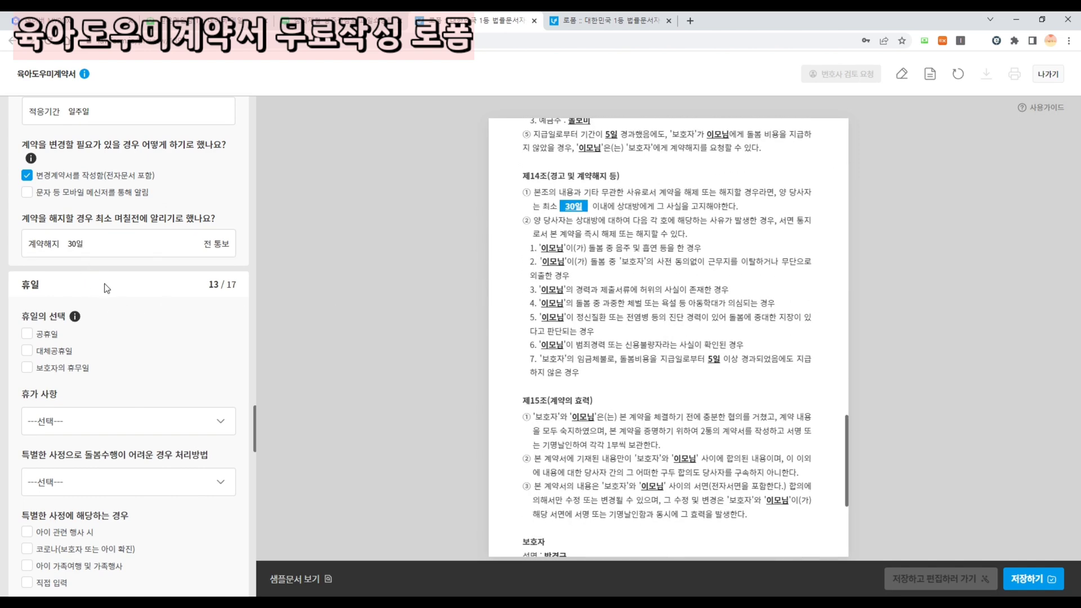
# - Make 공휴일, 대체공휴일 and 보호자의 휴무일 paid holidays
pyautogui.scroll(-2, 56, 237)
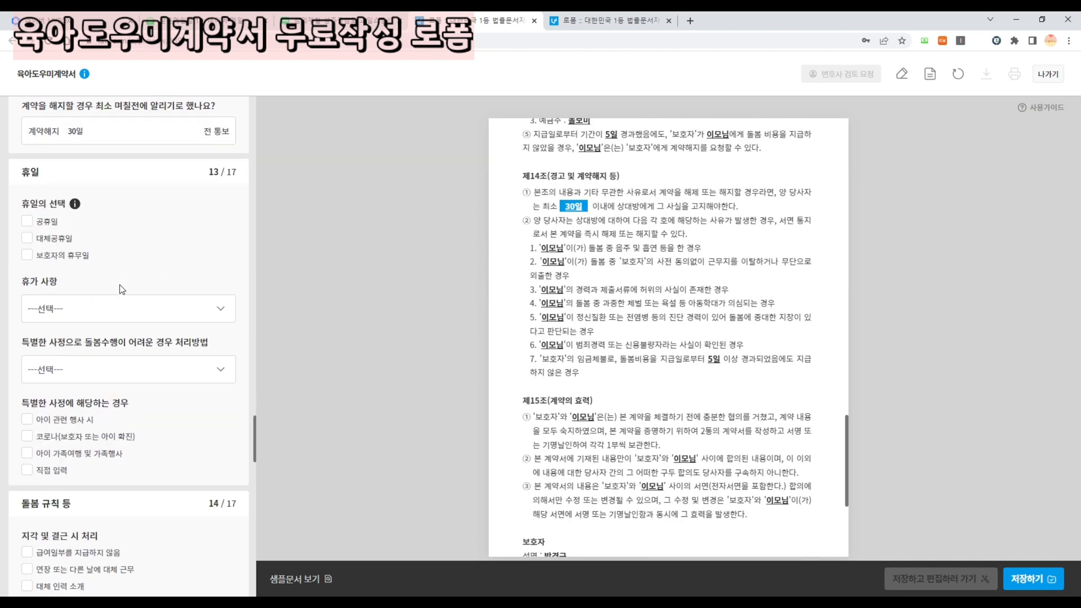
pyautogui.click(34, 221)
pyautogui.click(34, 238)
pyautogui.click(34, 256)
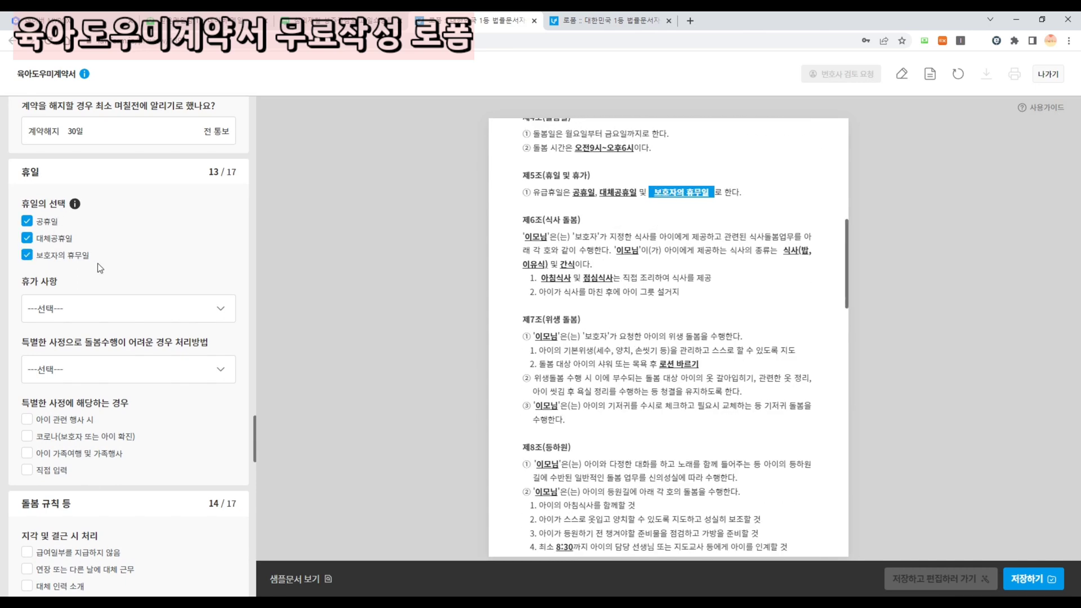
# - Grant leave 상황에 따라 and make up missed care on another day or time
pyautogui.scroll(-2, 102, 255)
pyautogui.click(81, 209)
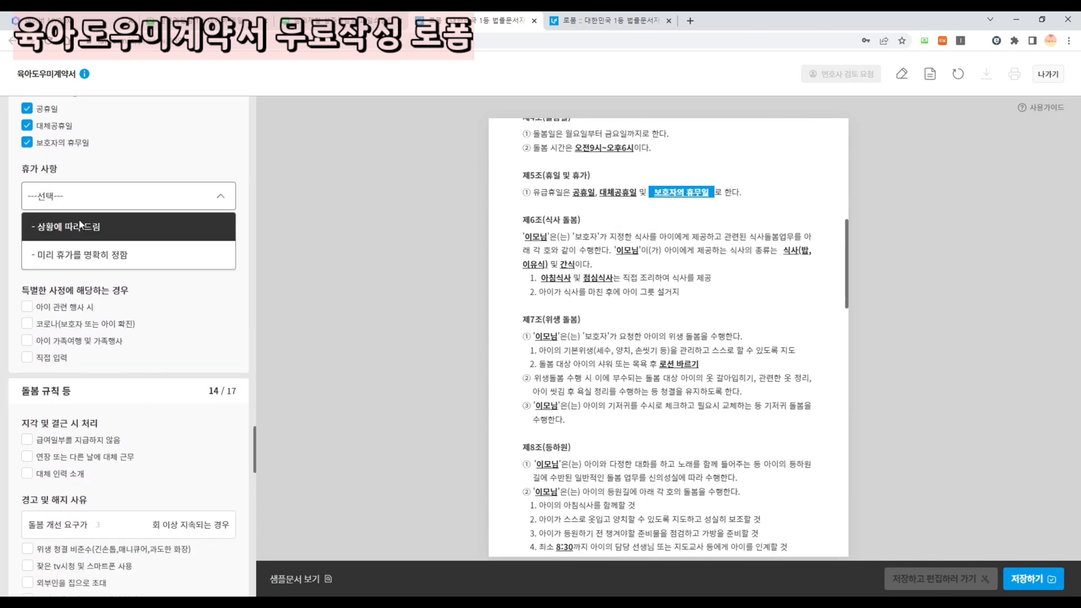
pyautogui.click(78, 230)
pyautogui.click(67, 260)
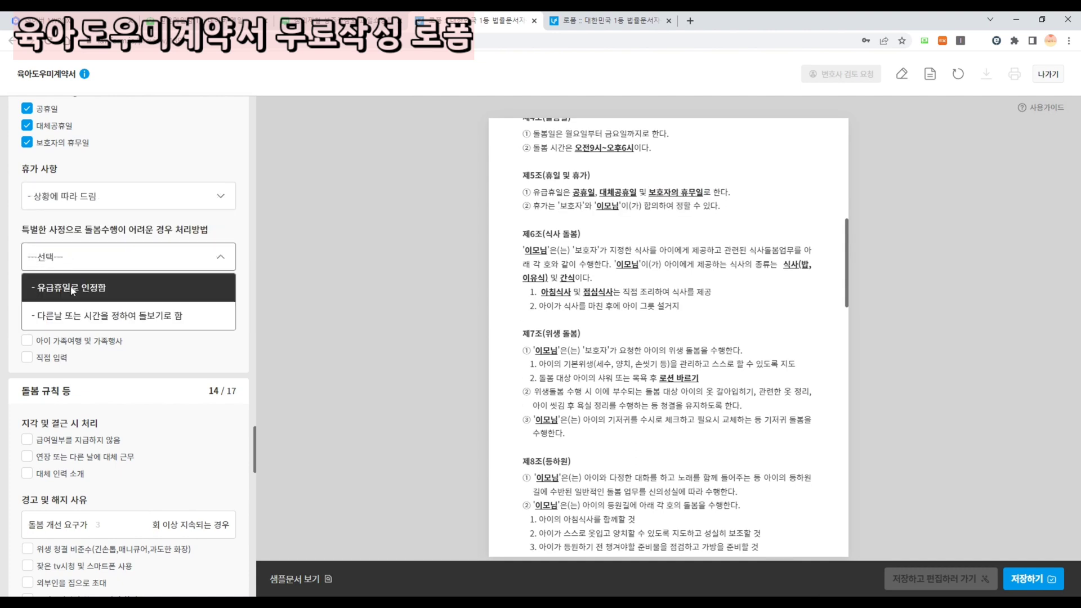
pyautogui.click(100, 325)
# - List COVID infection, family trips and child-related events as special circumstances
pyautogui.scroll(-2, 103, 300)
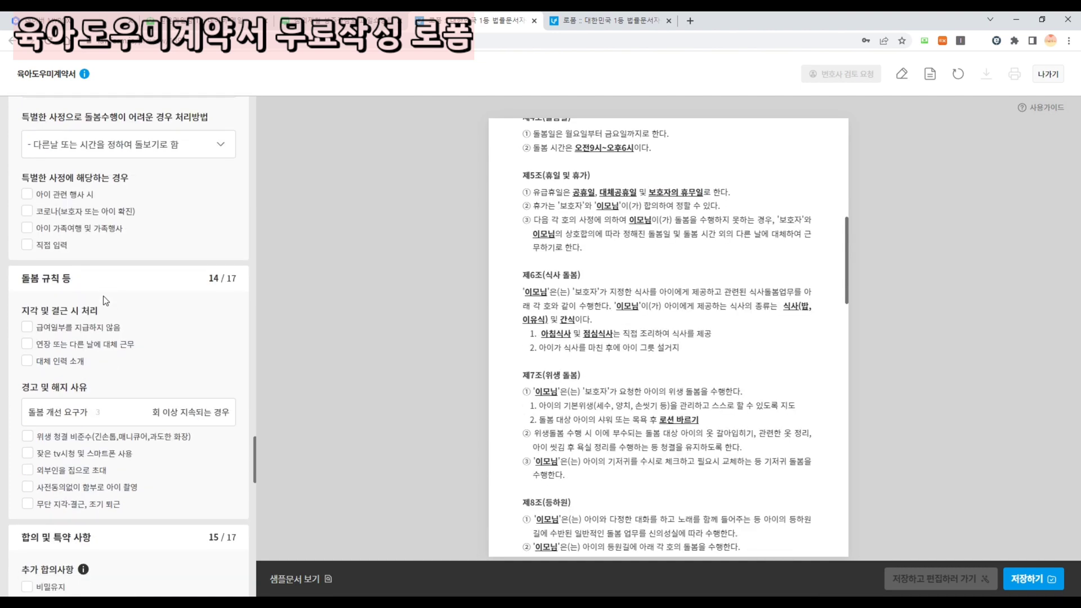
pyautogui.click(52, 215)
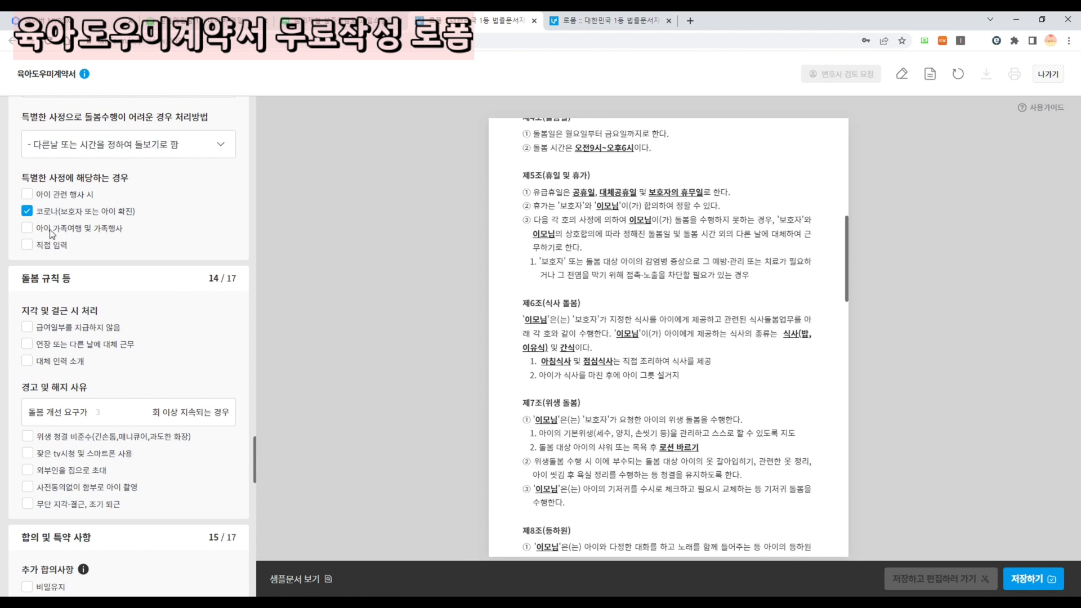
pyautogui.click(52, 230)
pyautogui.click(51, 197)
# - Withhold pay for lateness; allow dismissal after 3 warnings for TV/phone, visitors, filming, 5+ absences
pyautogui.scroll(-3, 59, 217)
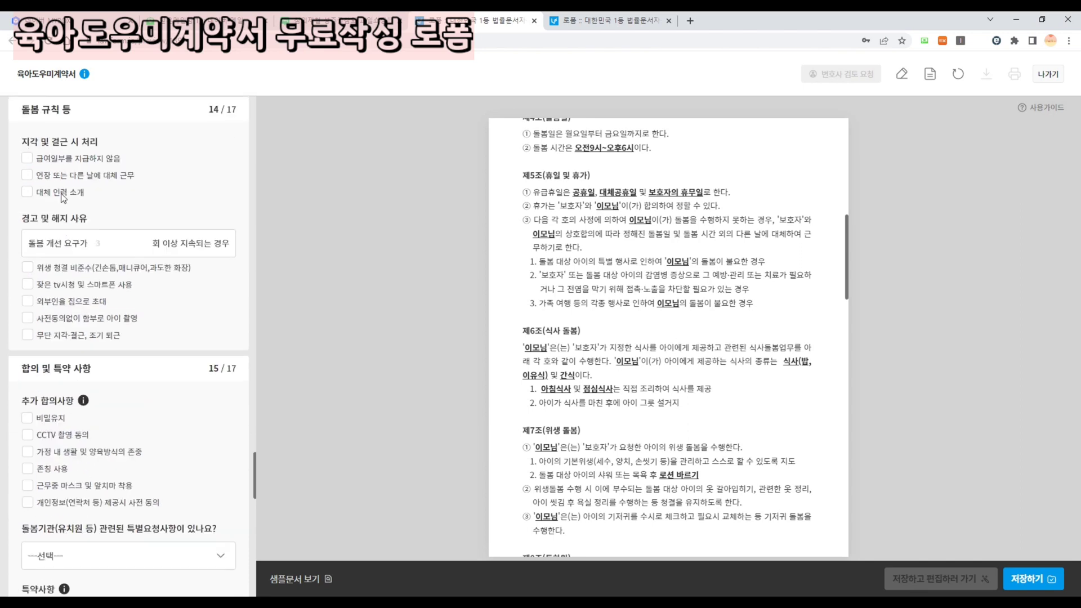
pyautogui.click(65, 161)
pyautogui.scroll(-1, 118, 193)
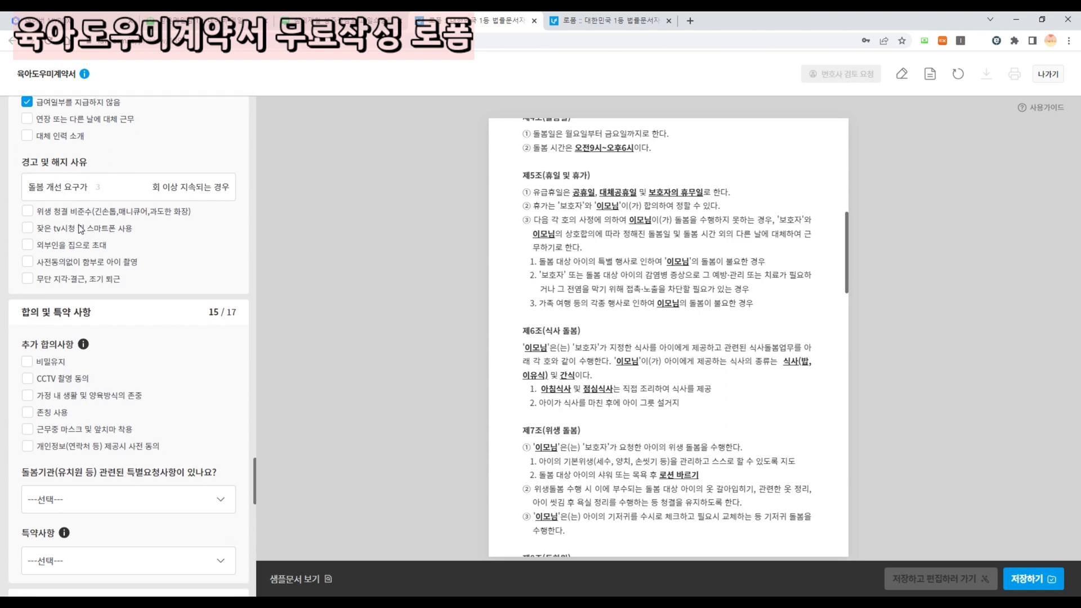
pyautogui.click(115, 192)
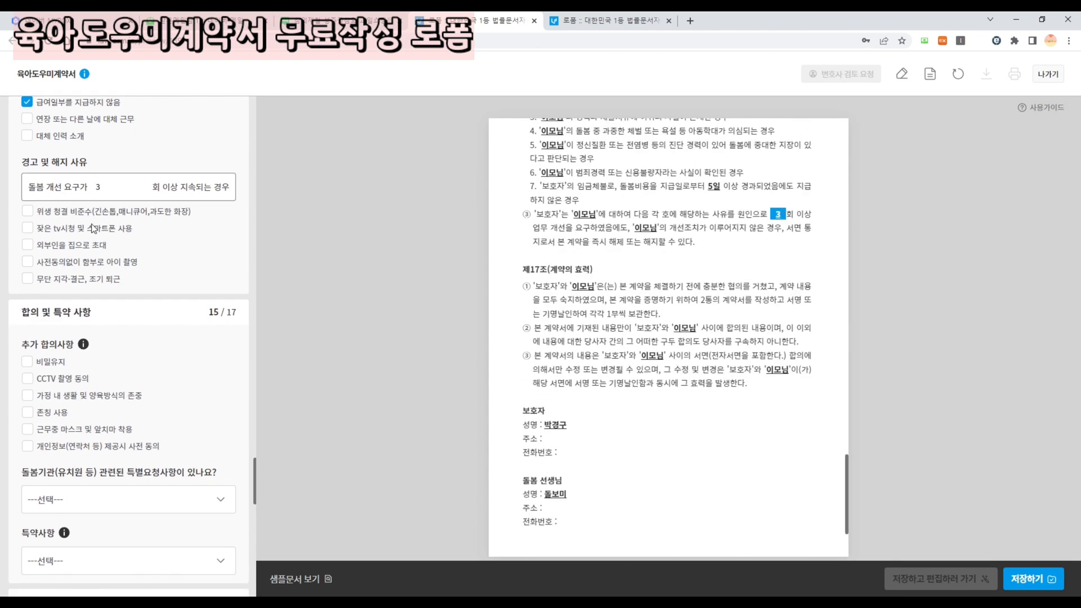
pyautogui.click(55, 231)
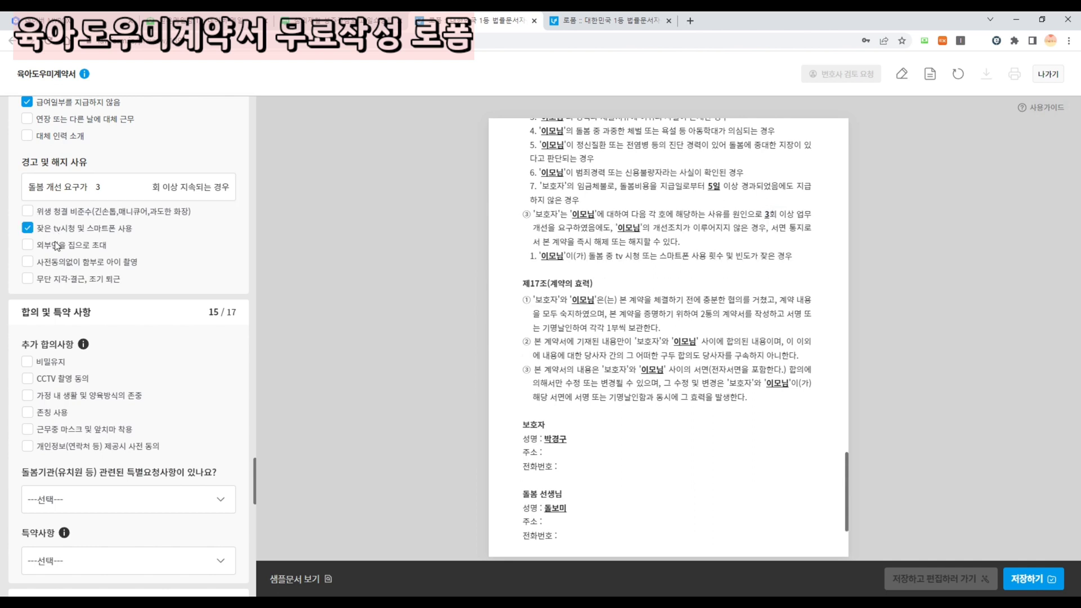
pyautogui.click(55, 247)
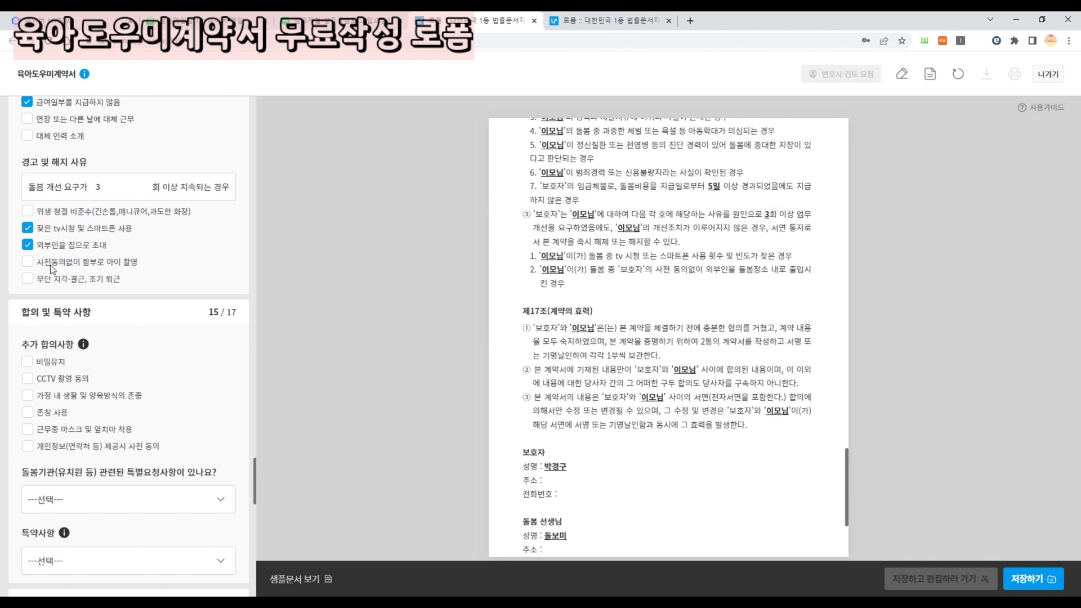
pyautogui.click(54, 263)
pyautogui.click(58, 283)
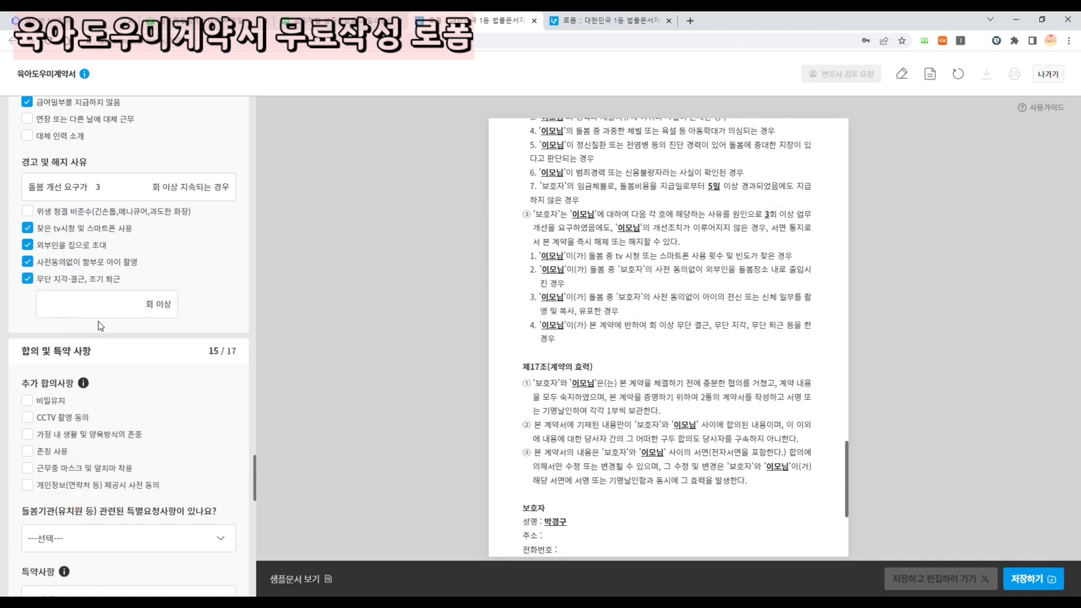
pyautogui.click(112, 312)
pyautogui.write('5')
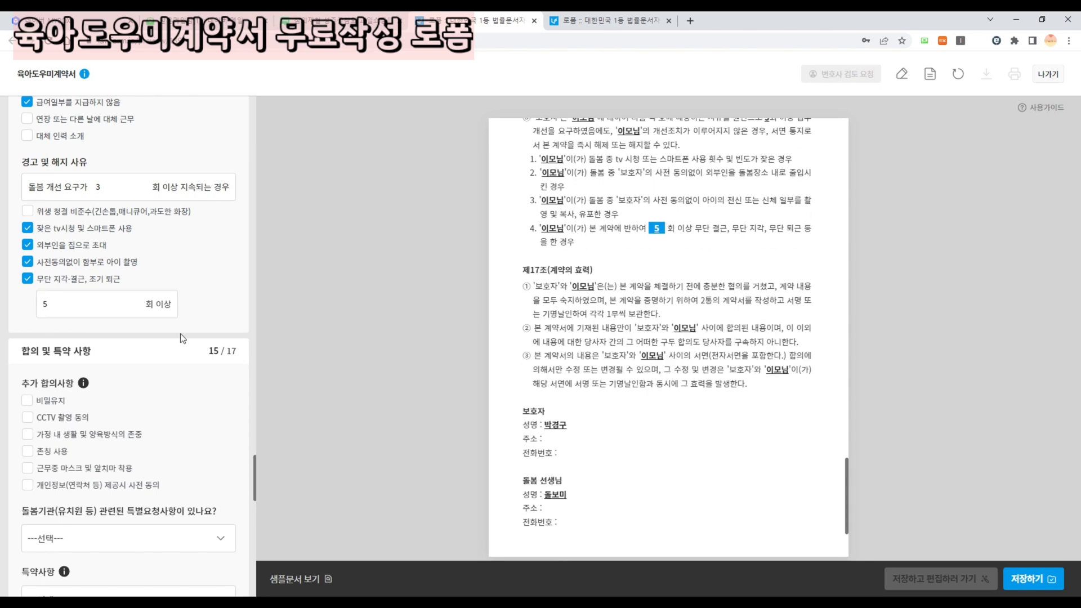
pyautogui.scroll(-1, 65, 332)
pyautogui.scroll(-2, 70, 331)
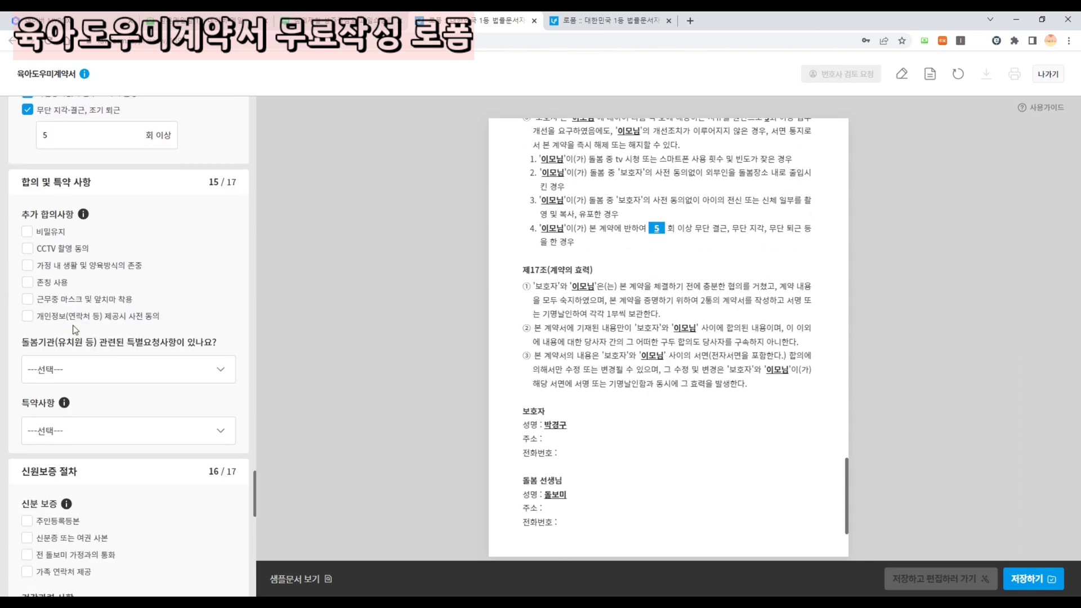
# - Add confidentiality and CCTV consent: 거실, 아이방, filmed during 돌봄시간, kept 촬영일로부터 1년
pyautogui.click(31, 232)
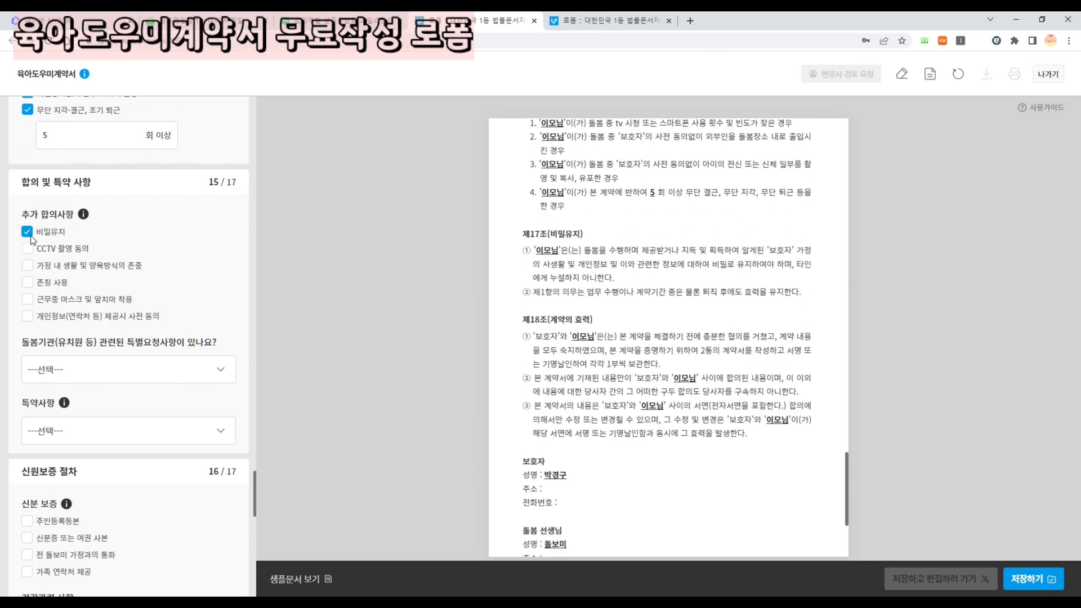
pyautogui.click(28, 249)
pyautogui.click(110, 277)
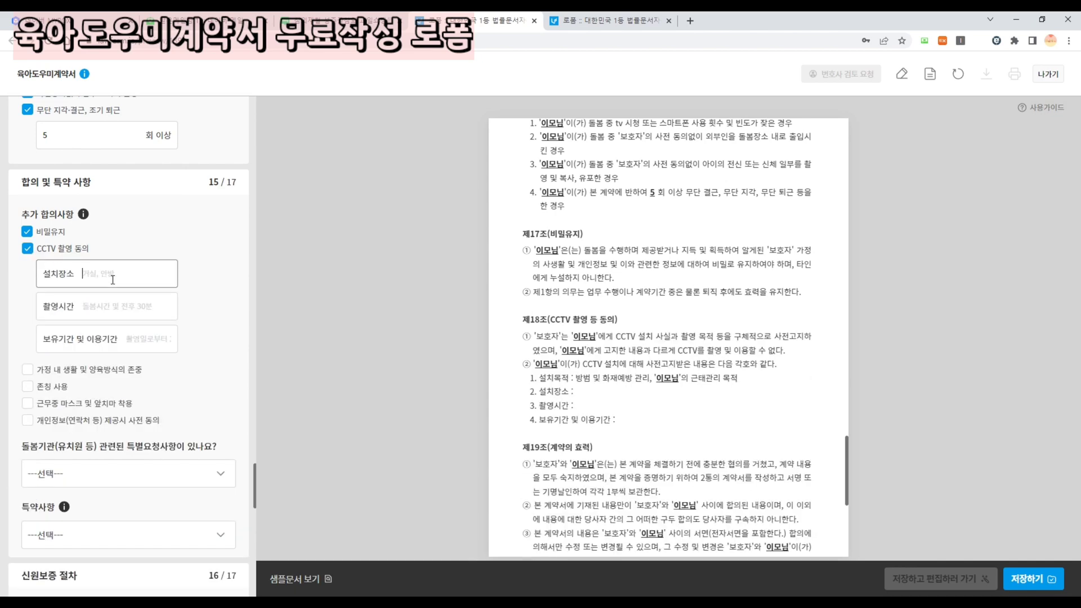
pyautogui.write('거실, 아이방')
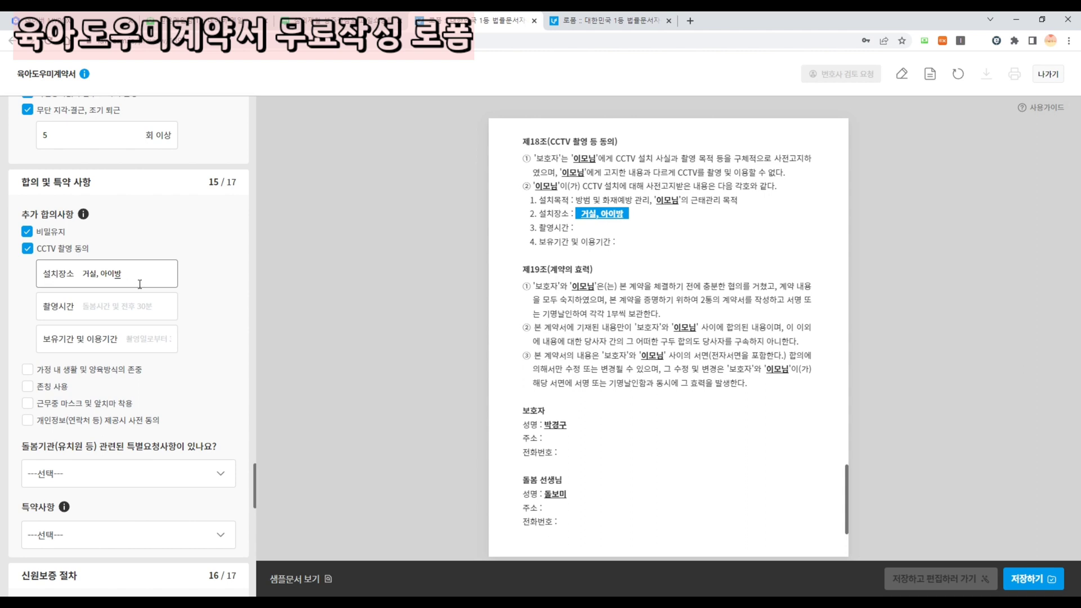
pyautogui.click(114, 315)
pyautogui.write('돌봄시간')
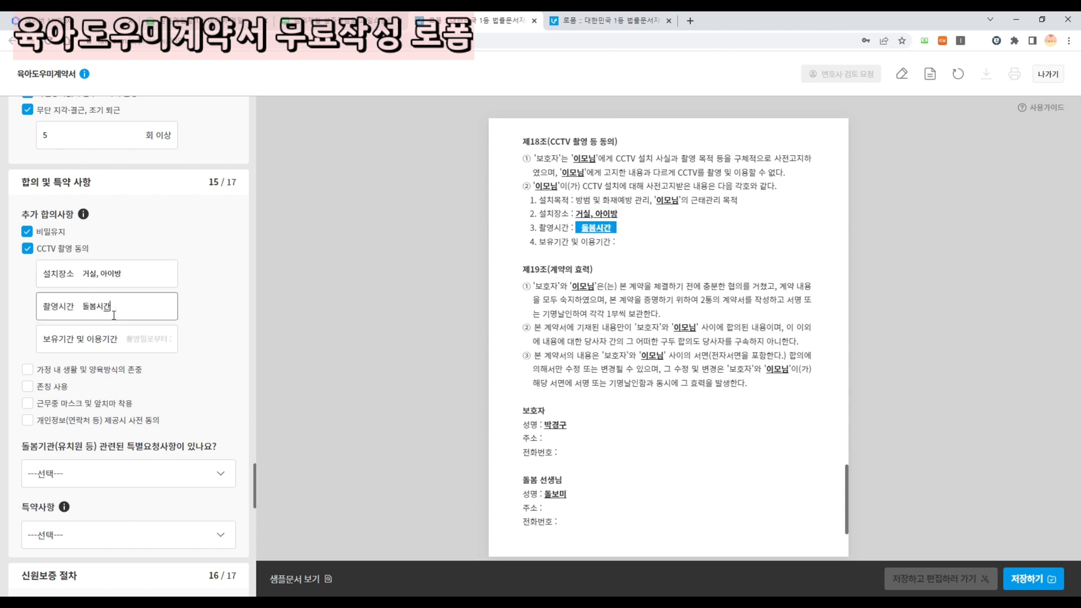
pyautogui.click(143, 342)
pyautogui.write('촬')
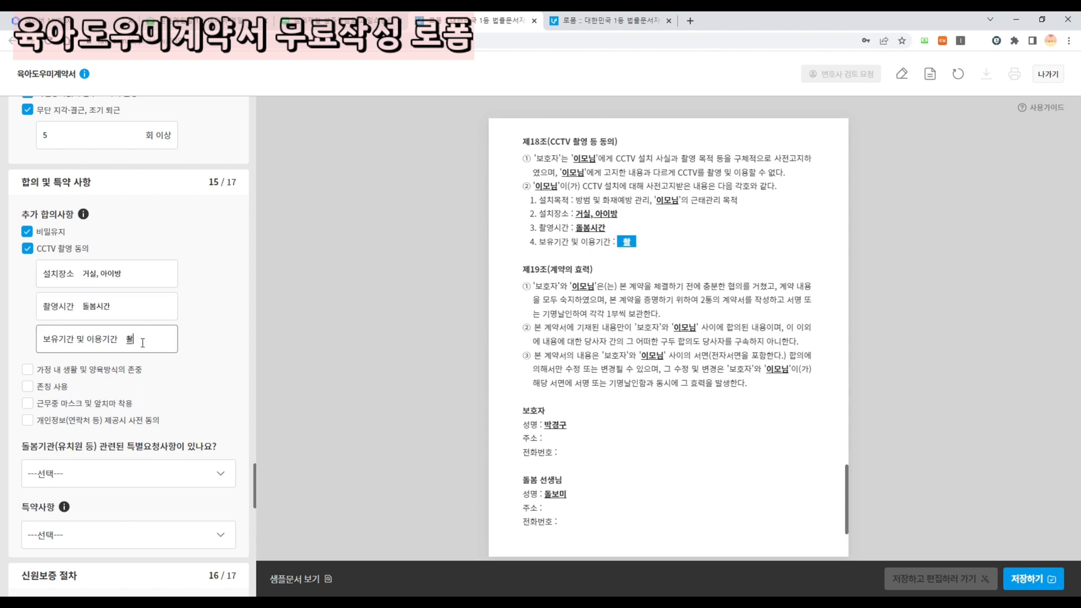
pyautogui.write('영일로부터 1ㄴ년')
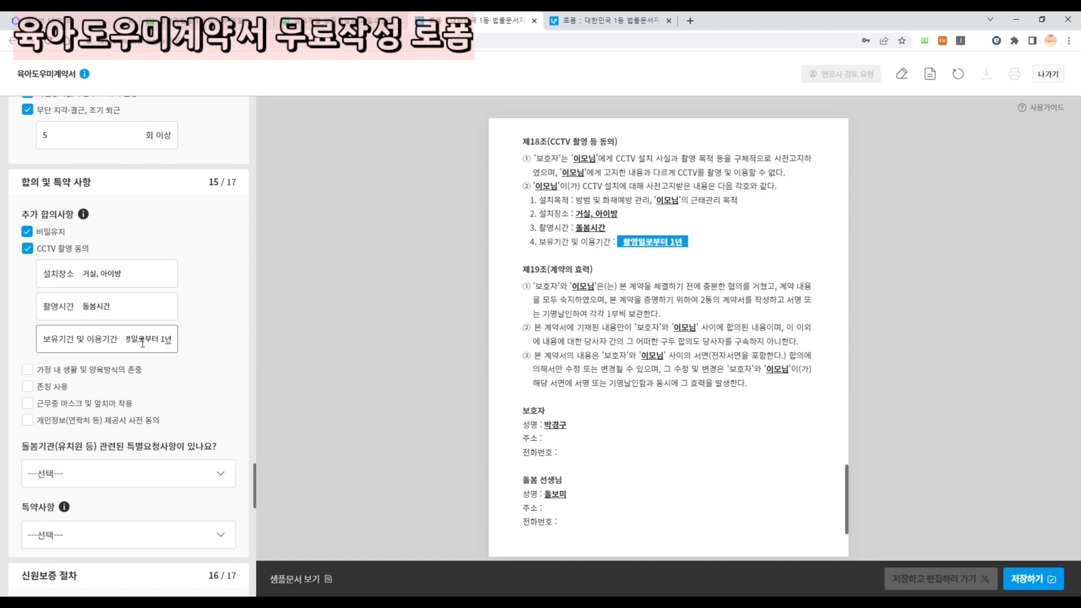
# - Add clauses on respecting household life, mutual honorifics, masks at work and data-sharing consent
pyautogui.click(94, 370)
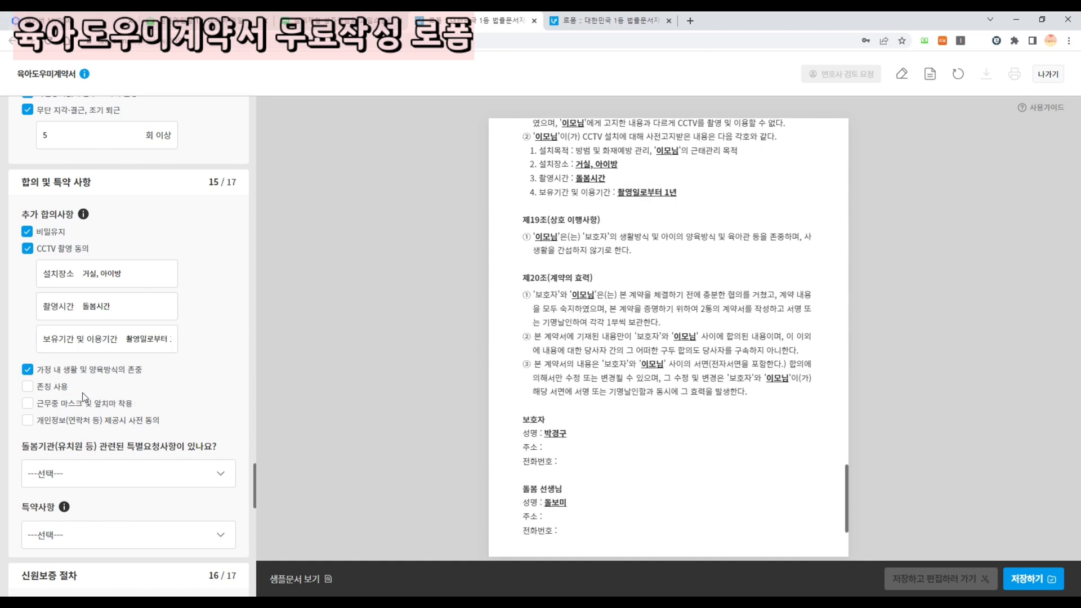
pyautogui.click(33, 387)
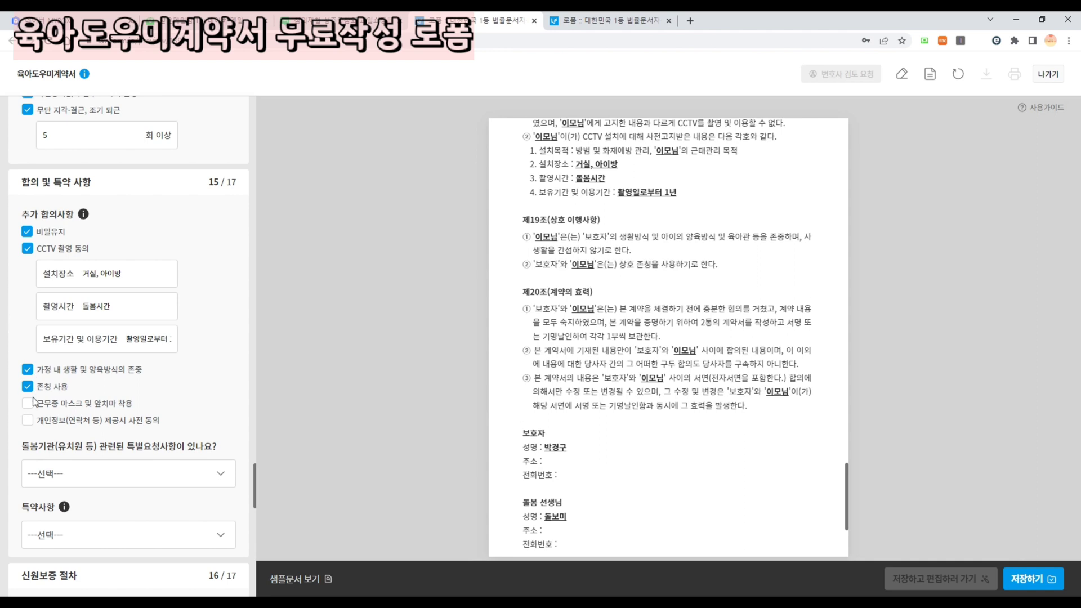
pyautogui.click(33, 404)
pyautogui.click(35, 420)
# - Set both special requests and special terms to '- 없음'
pyautogui.scroll(-2, 36, 423)
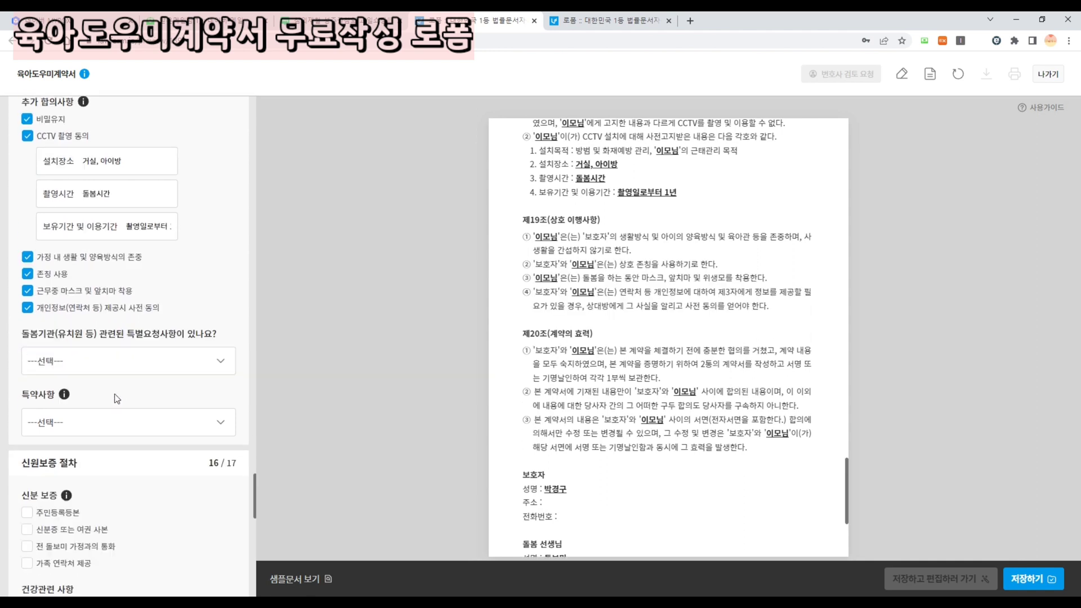
pyautogui.click(111, 360)
pyautogui.click(87, 420)
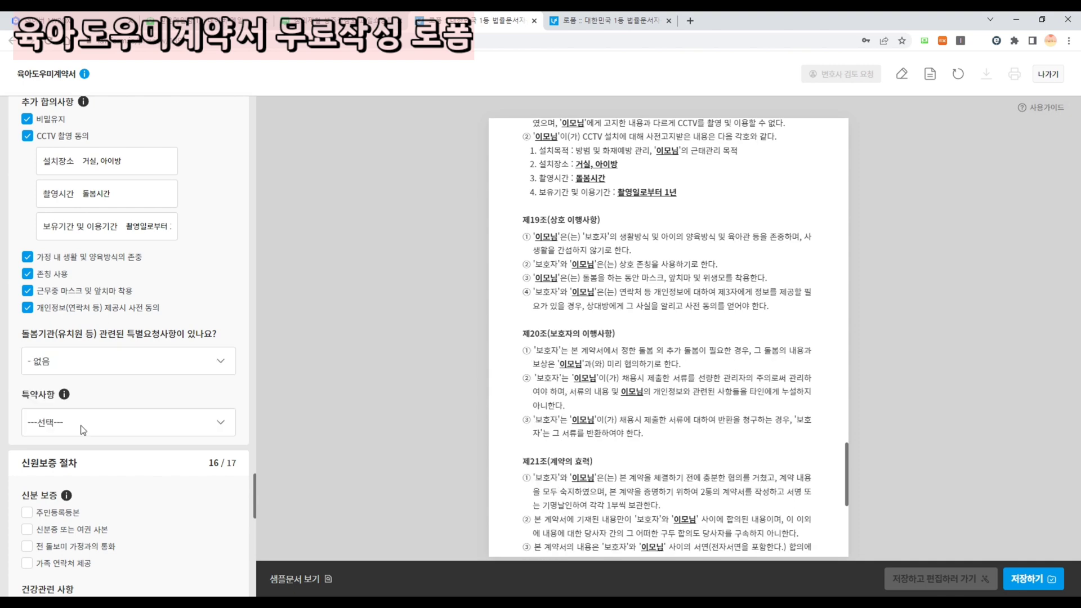
pyautogui.click(80, 425)
pyautogui.click(47, 481)
pyautogui.scroll(-4, 45, 450)
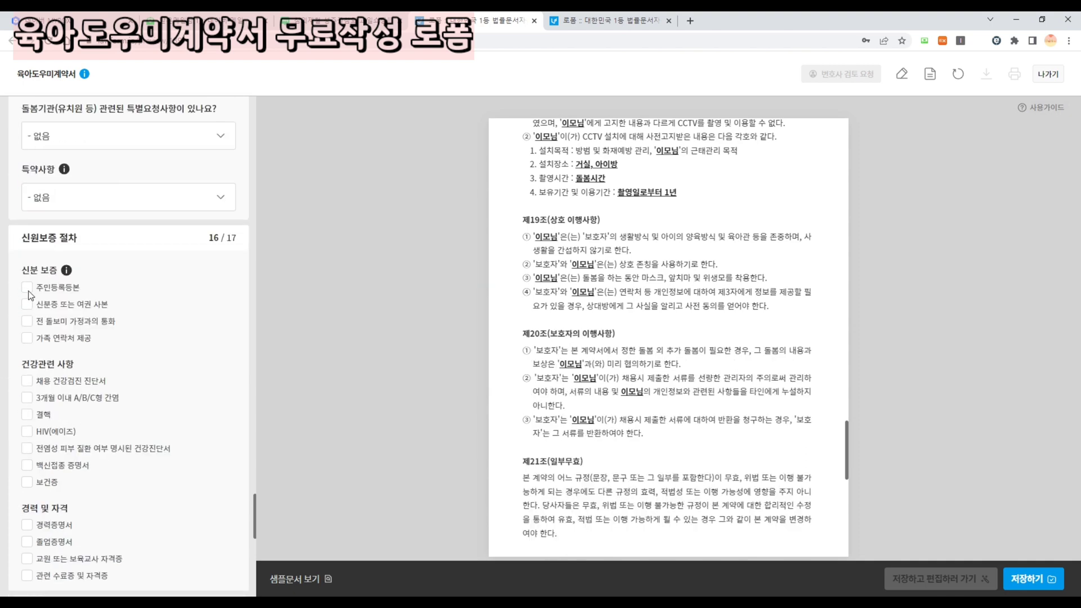
# - Require 주민등록등본, an ID or passport copy, 보건증 and 경력증명서, without the checkup certificate
pyautogui.click(28, 291)
pyautogui.click(29, 305)
pyautogui.scroll(-2, 81, 323)
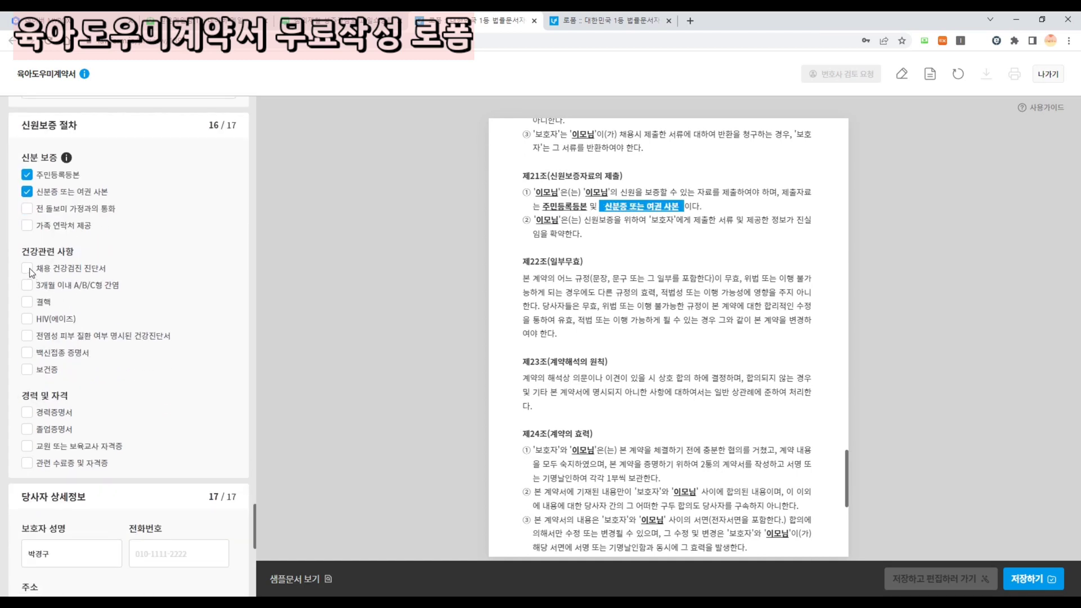
pyautogui.click(27, 268)
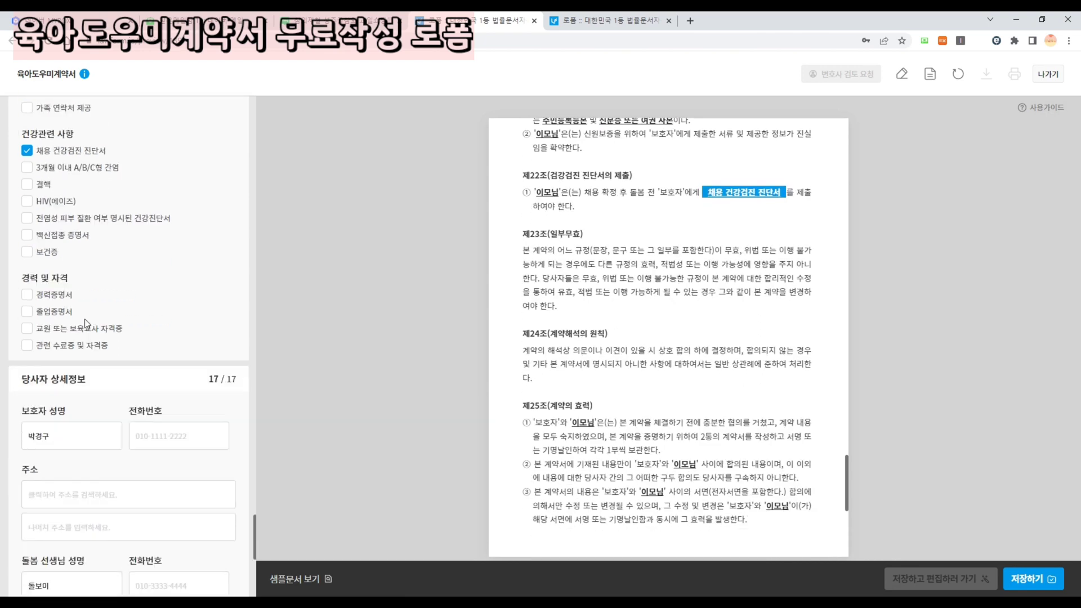
pyautogui.scroll(-1, 84, 318)
pyautogui.click(27, 313)
pyautogui.click(27, 212)
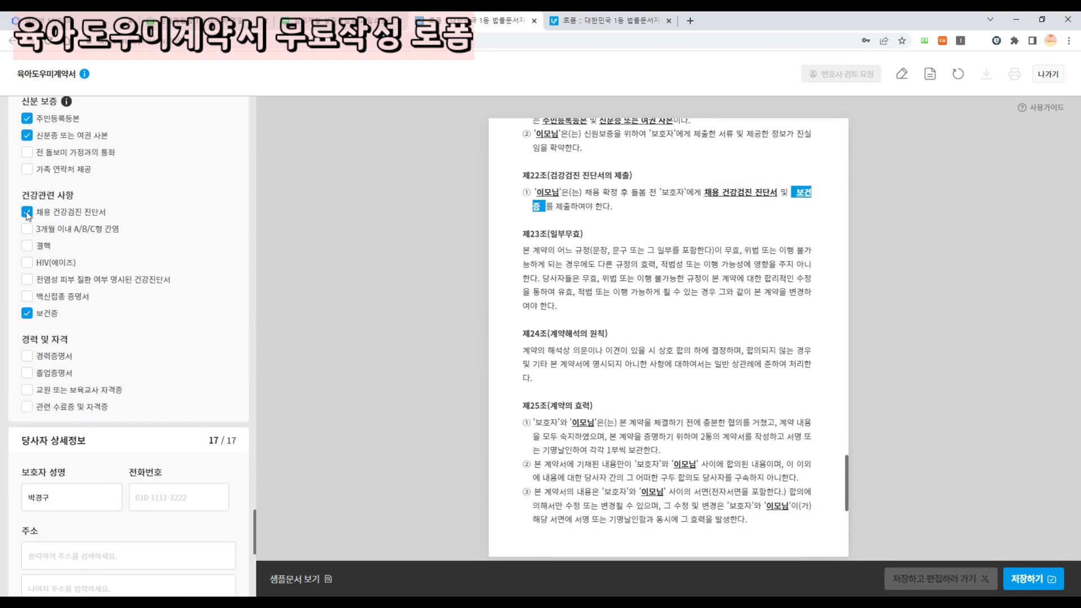
pyautogui.scroll(-2, 48, 256)
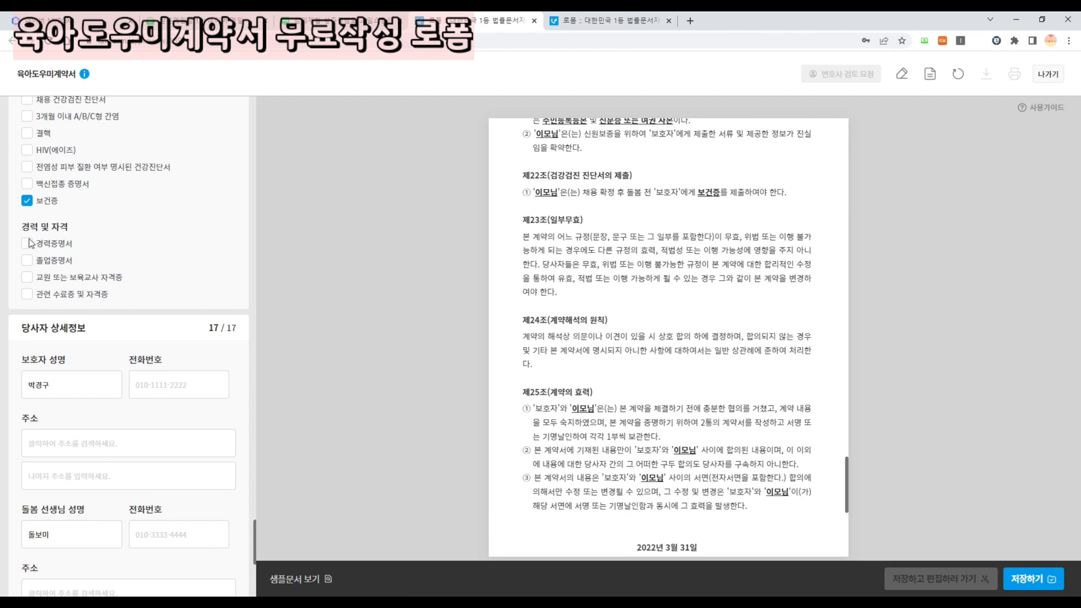
pyautogui.click(26, 243)
pyautogui.scroll(-2, 34, 242)
# - Enter the guardian's phone number and begin the address lookup
pyautogui.click(180, 281)
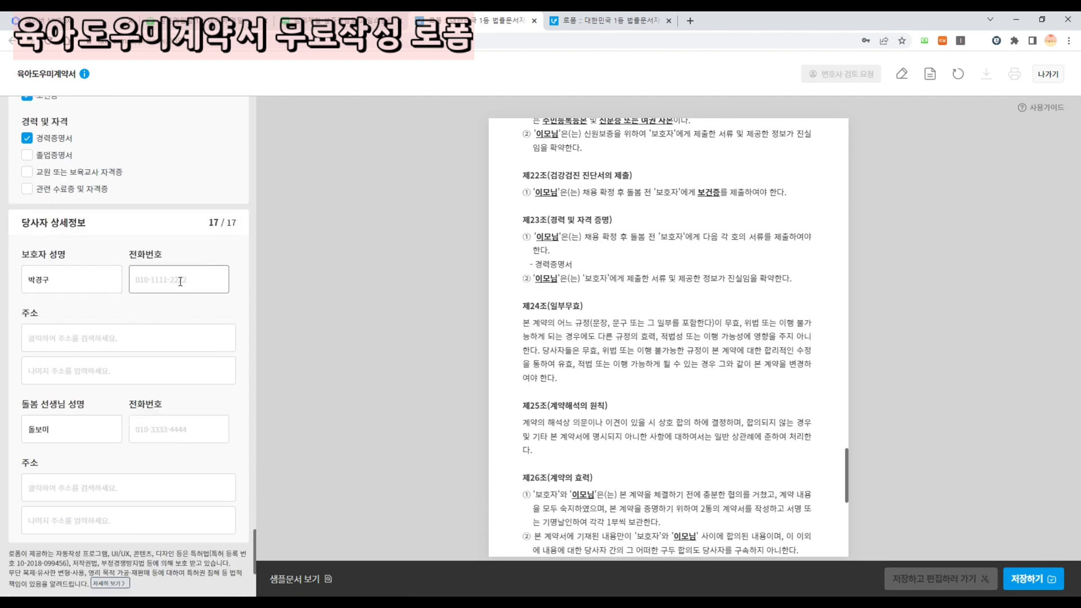
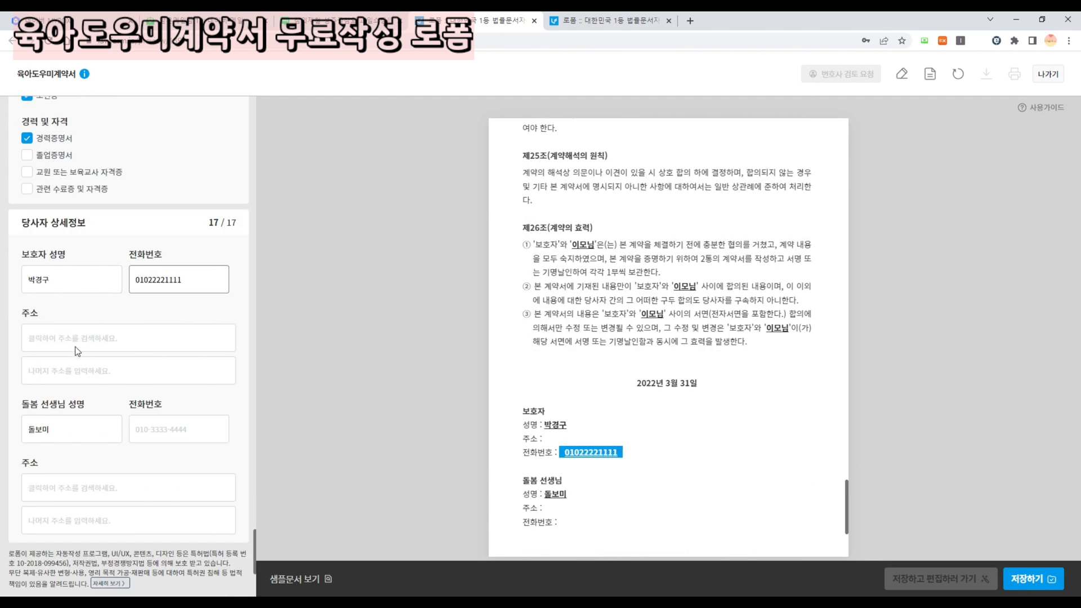
pyautogui.click(67, 336)
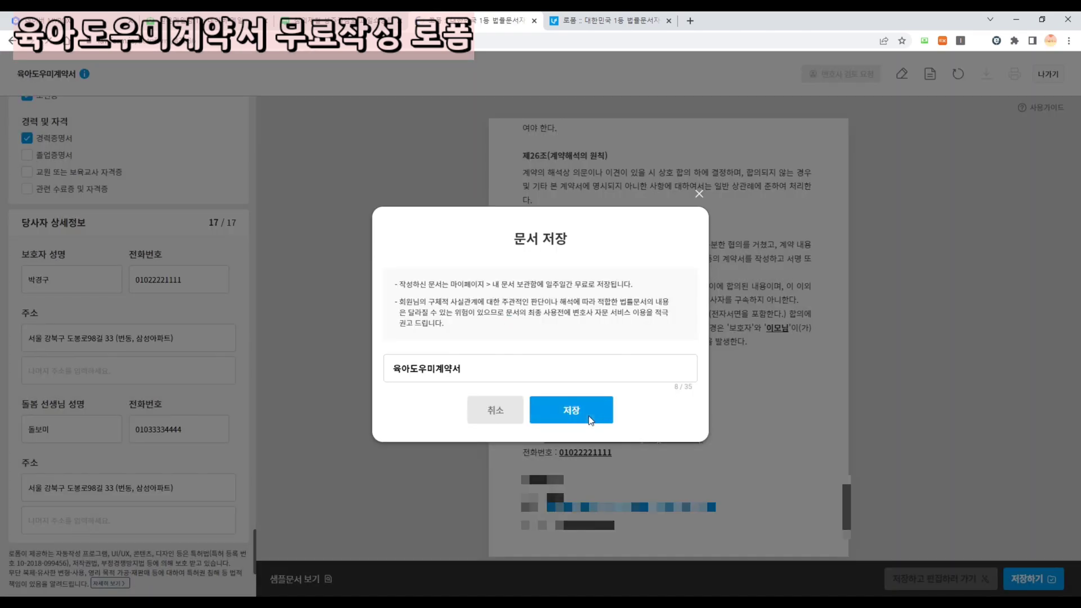
# - Save the contract, cancelling the 변호사 검토요청 prompt
pyautogui.click(589, 417)
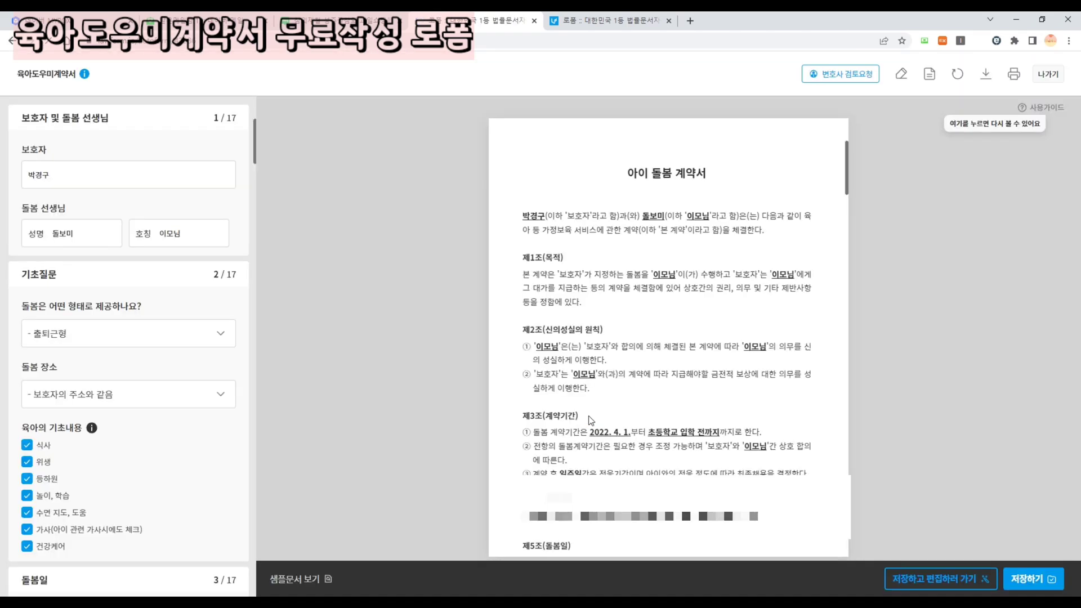
pyautogui.click(860, 81)
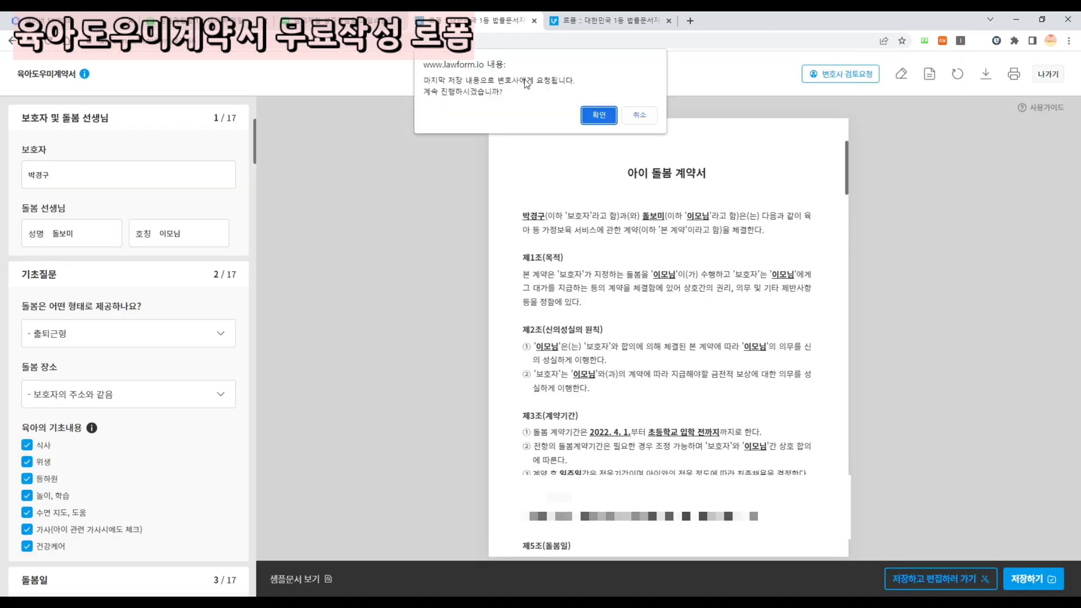
pyautogui.click(639, 115)
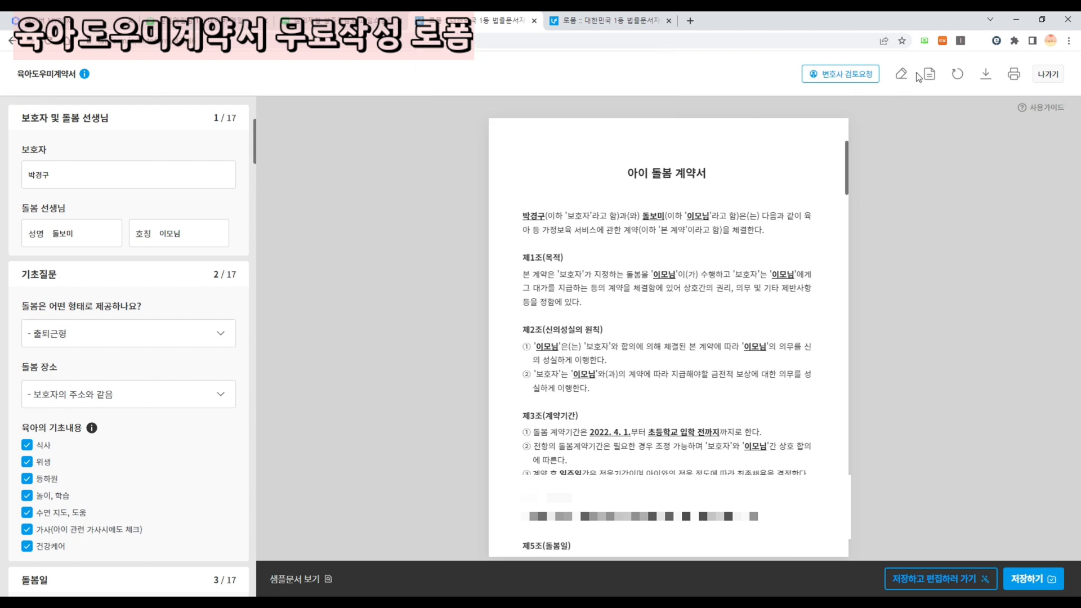
# - Select the saved childcare contract from 내 문서 and download it as 육아도우미계약서.pdf
pyautogui.click(924, 74)
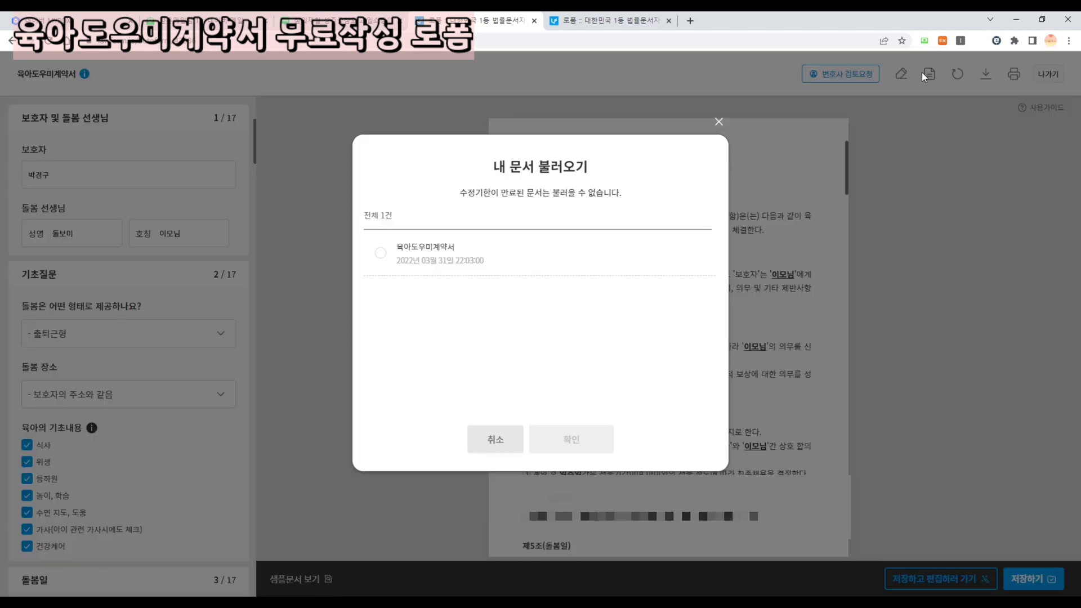
pyautogui.click(396, 252)
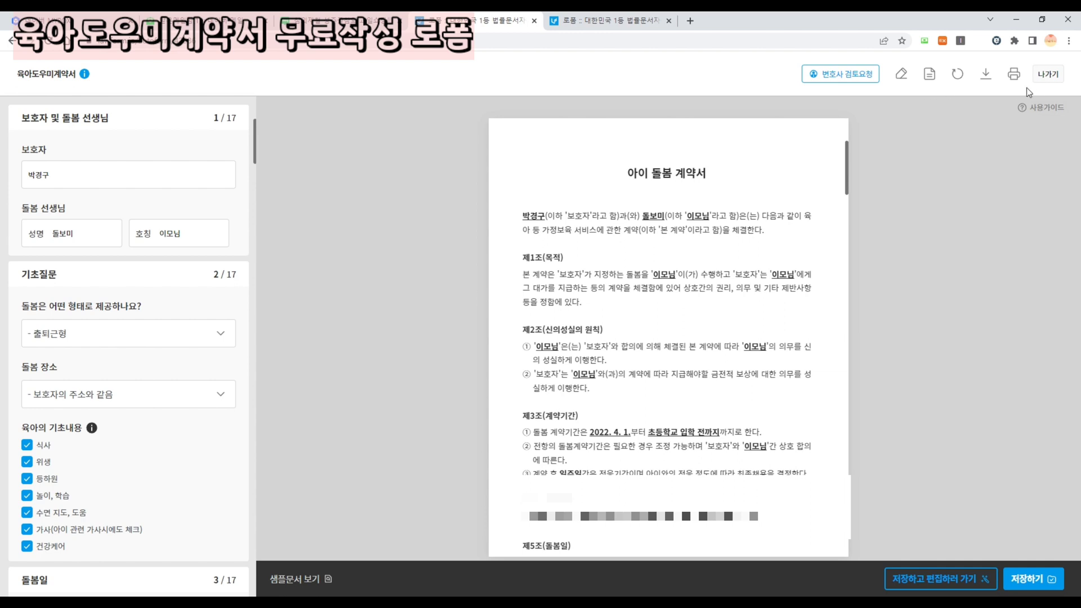
pyautogui.click(996, 72)
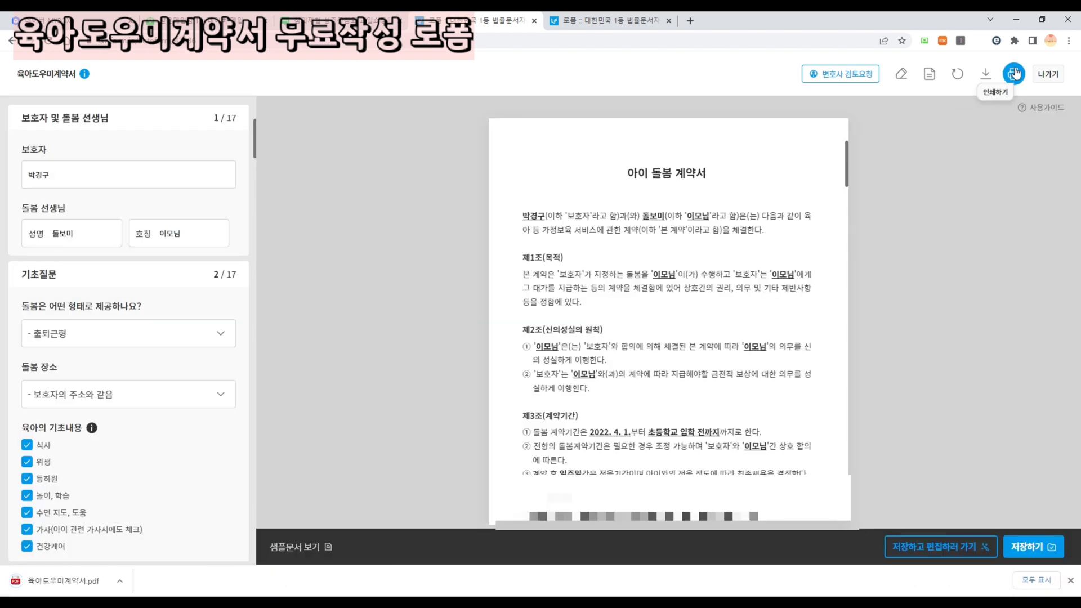
# - Look through the contract's print preview, then close it
pyautogui.click(1014, 72)
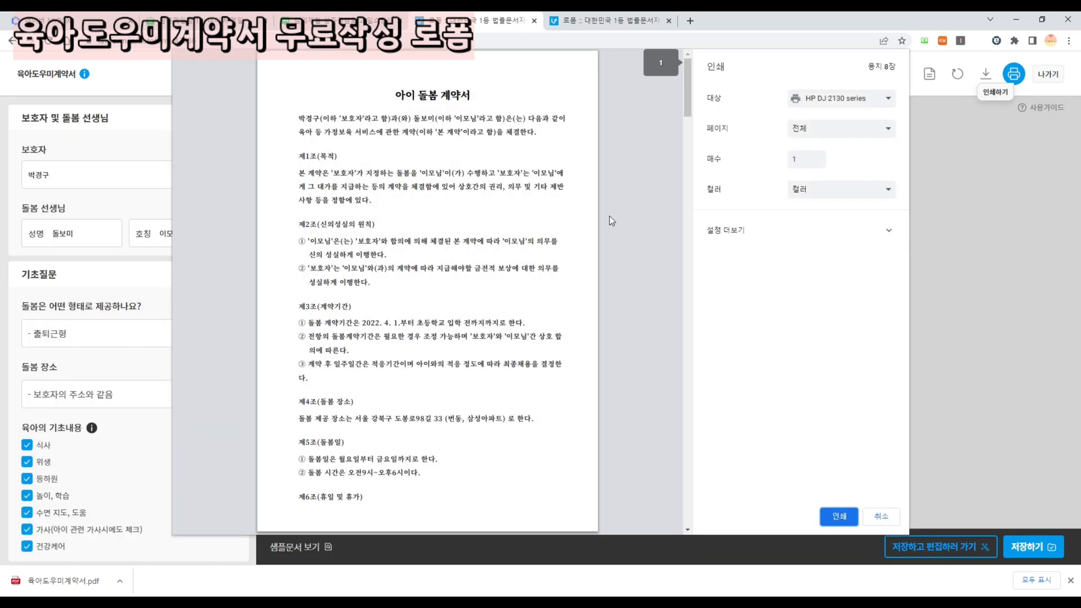
pyautogui.scroll(-20, 610, 215)
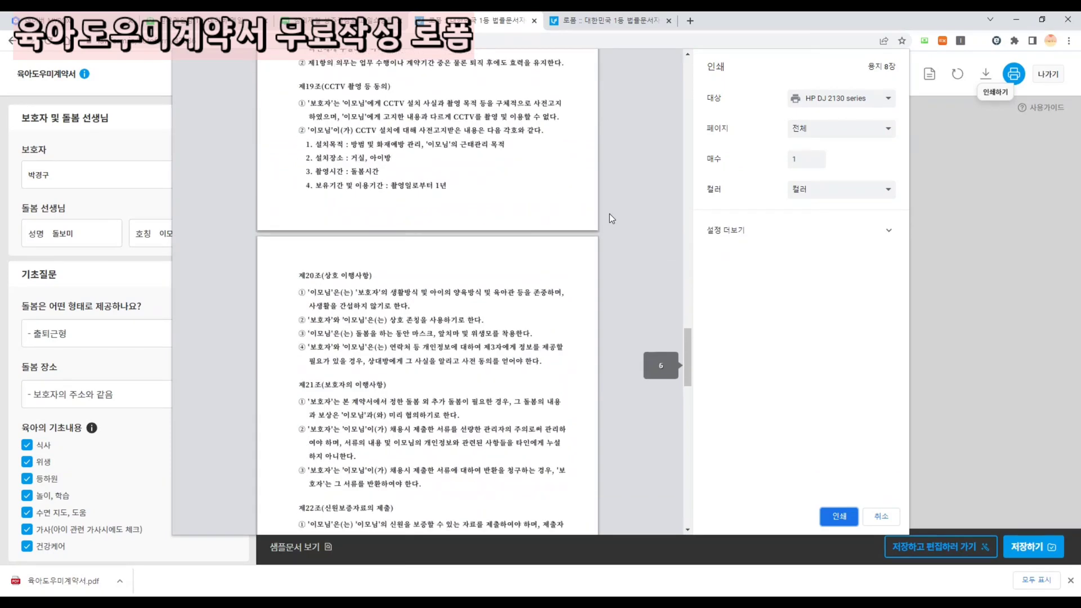
pyautogui.click(881, 516)
# - Open the document editor, then return to auto-drafting and discard the edits
pyautogui.click(941, 546)
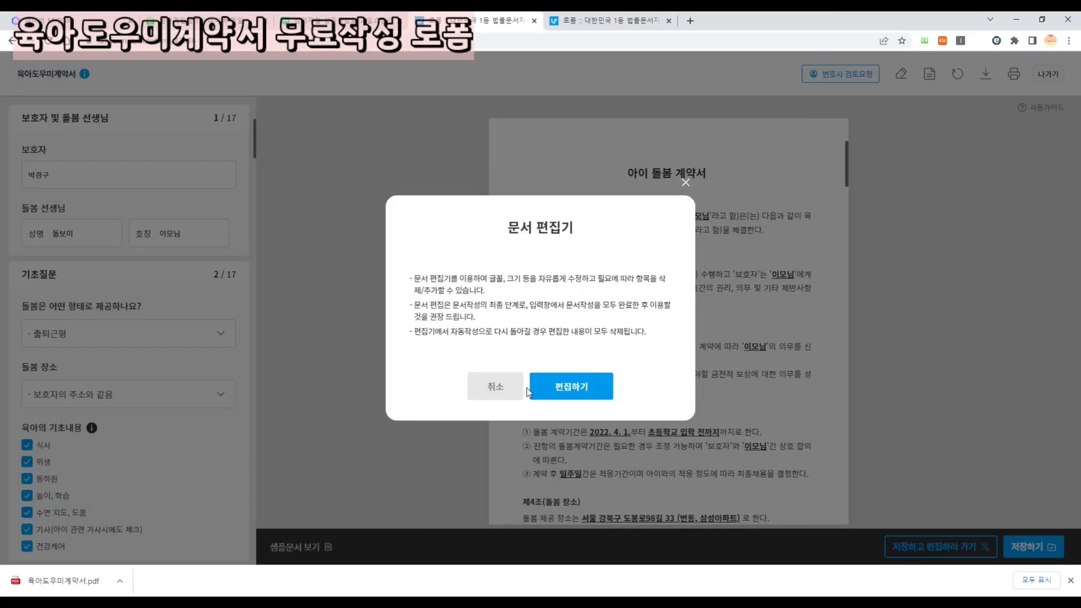
pyautogui.click(569, 388)
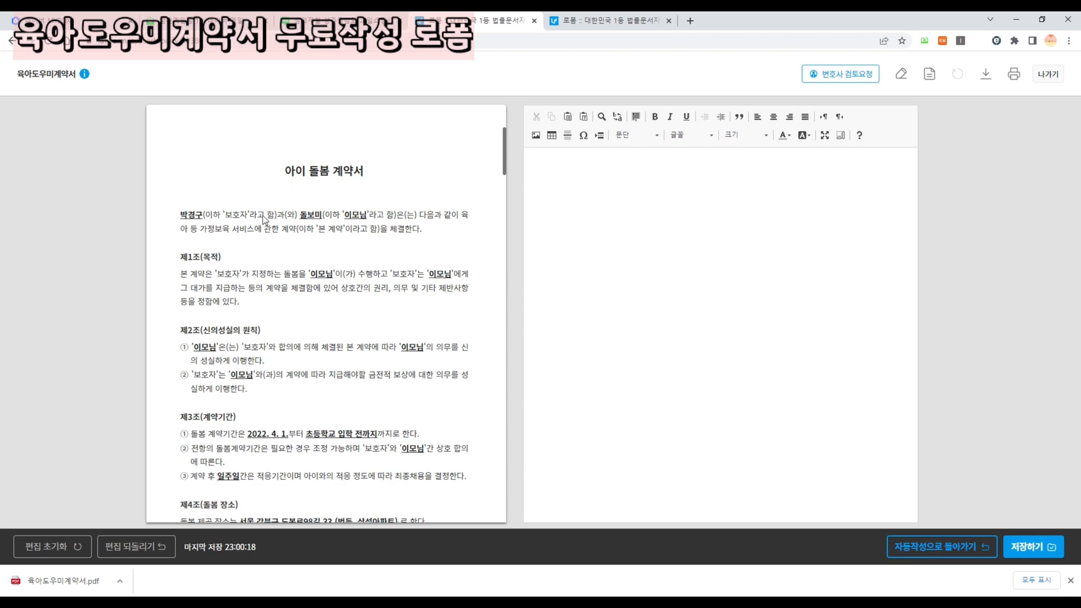
pyautogui.click(675, 199)
pyautogui.click(964, 551)
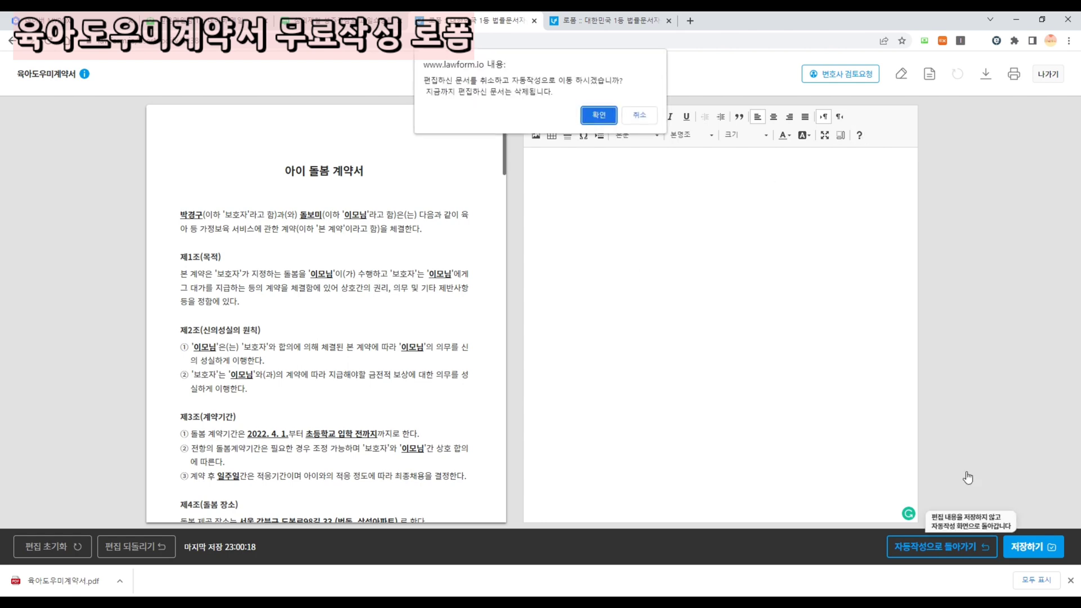
pyautogui.click(597, 115)
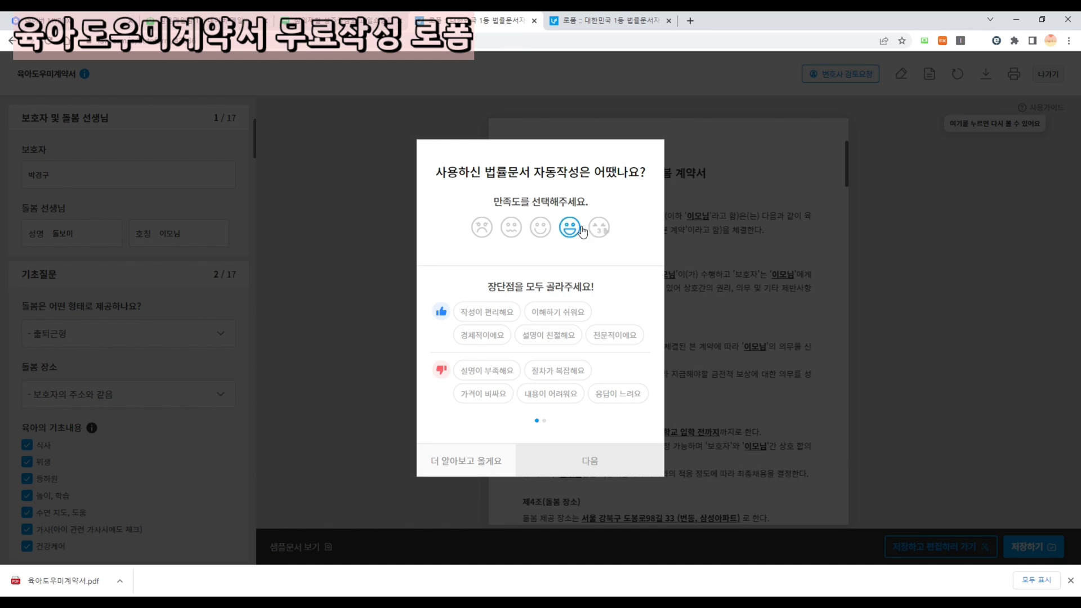
# - Send a top-rated survey praising convenience, clarity and economy, then exit to 마이페이지
pyautogui.click(599, 236)
pyautogui.click(549, 322)
pyautogui.click(510, 316)
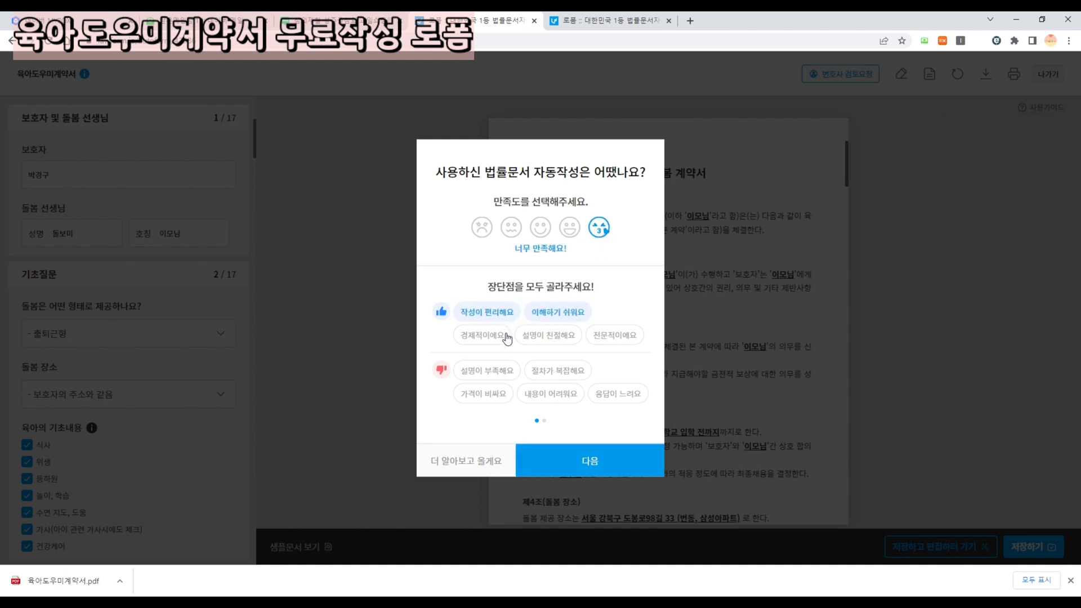
pyautogui.click(503, 337)
pyautogui.click(576, 469)
pyautogui.click(526, 309)
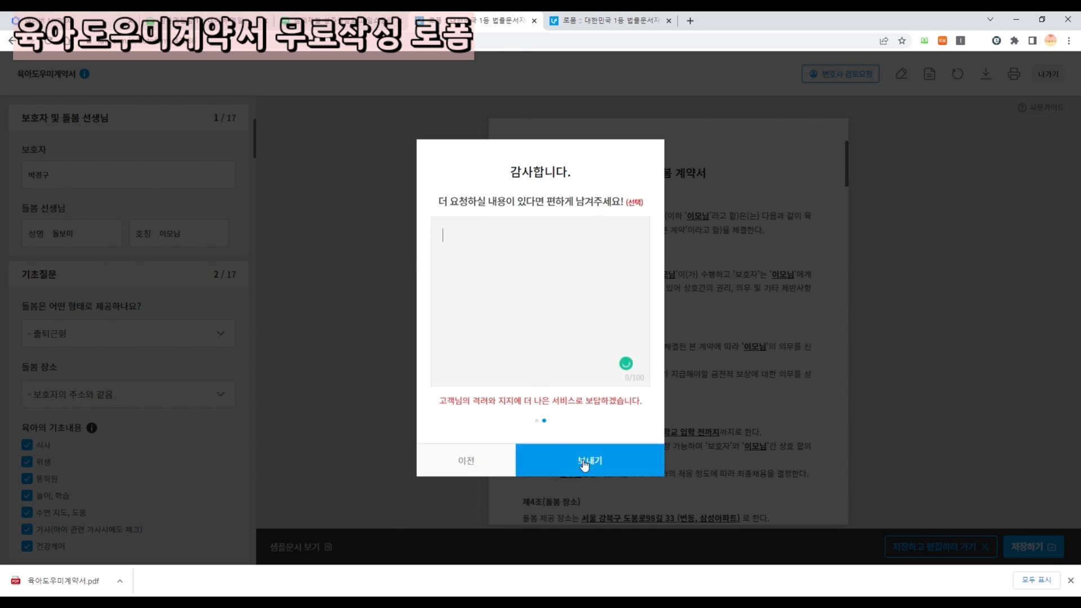
pyautogui.click(586, 459)
pyautogui.click(641, 114)
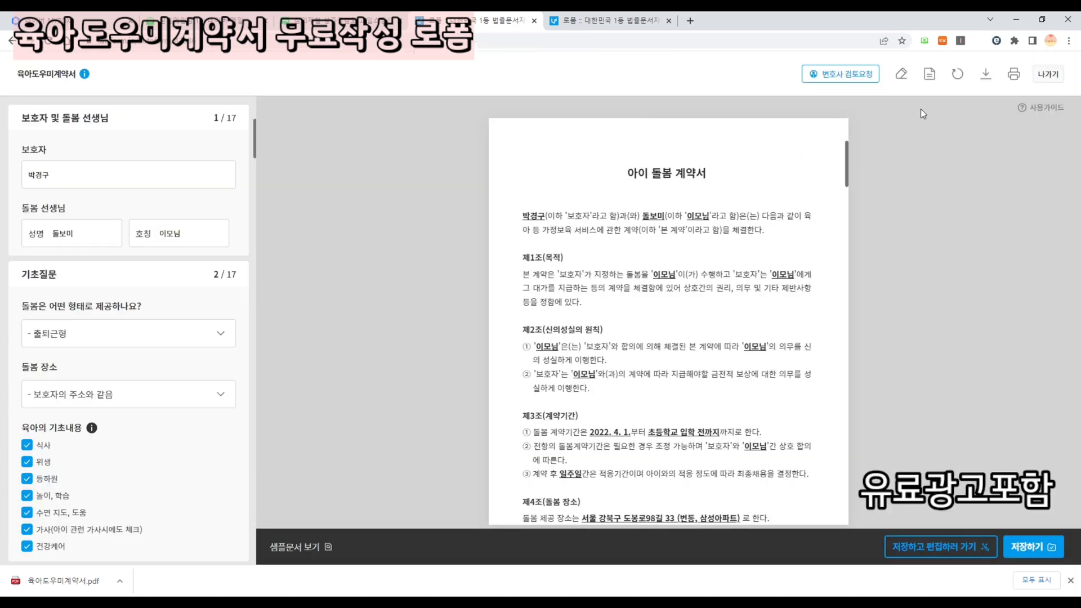
pyautogui.click(1046, 75)
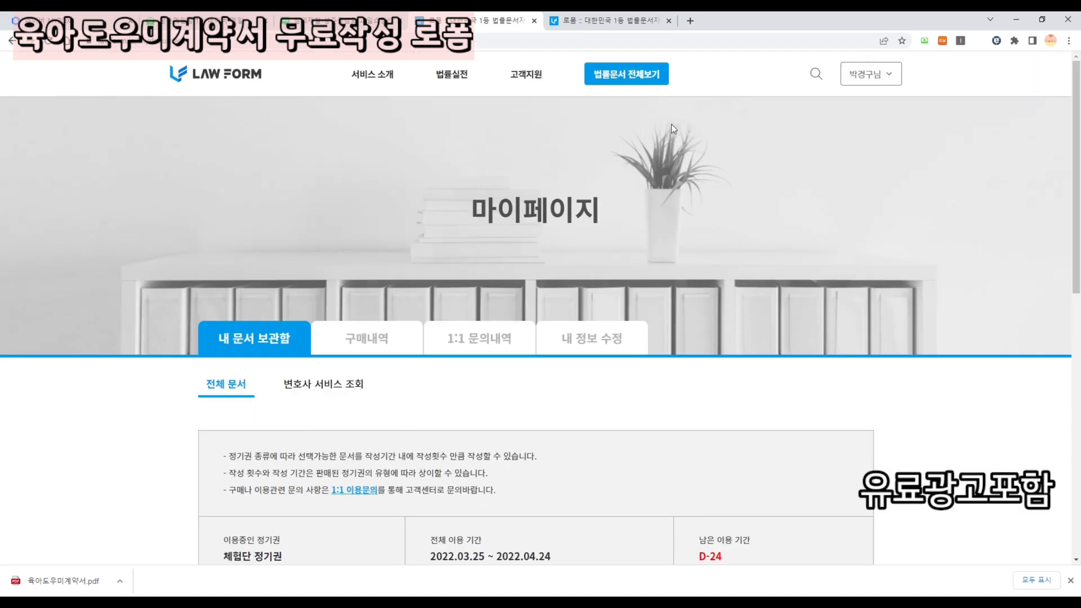